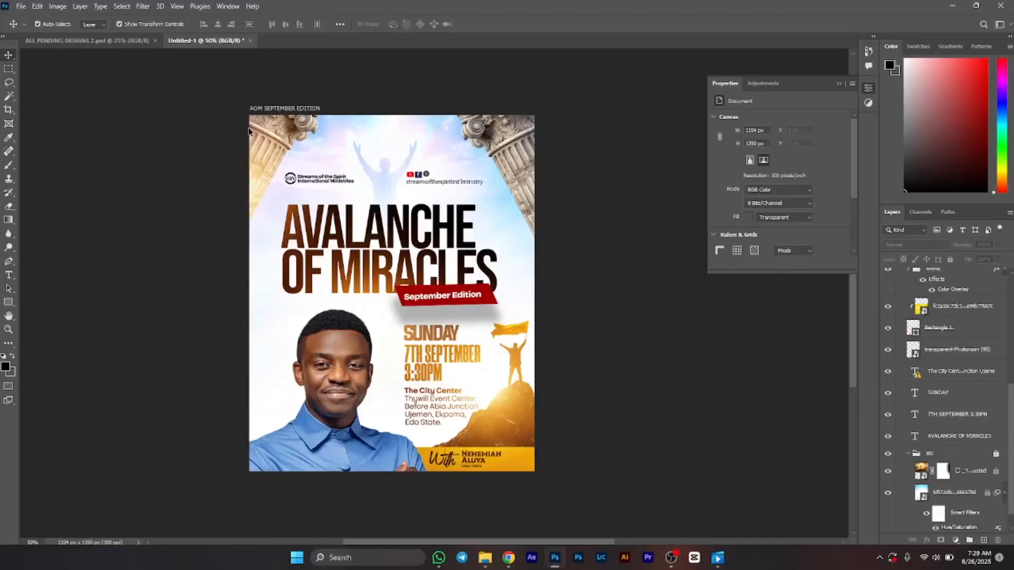
# Step: Add a new blank artboard to the right of the existing AOM SEPTEMBER EDITION flyer artboard
pyautogui.click(535, 210)
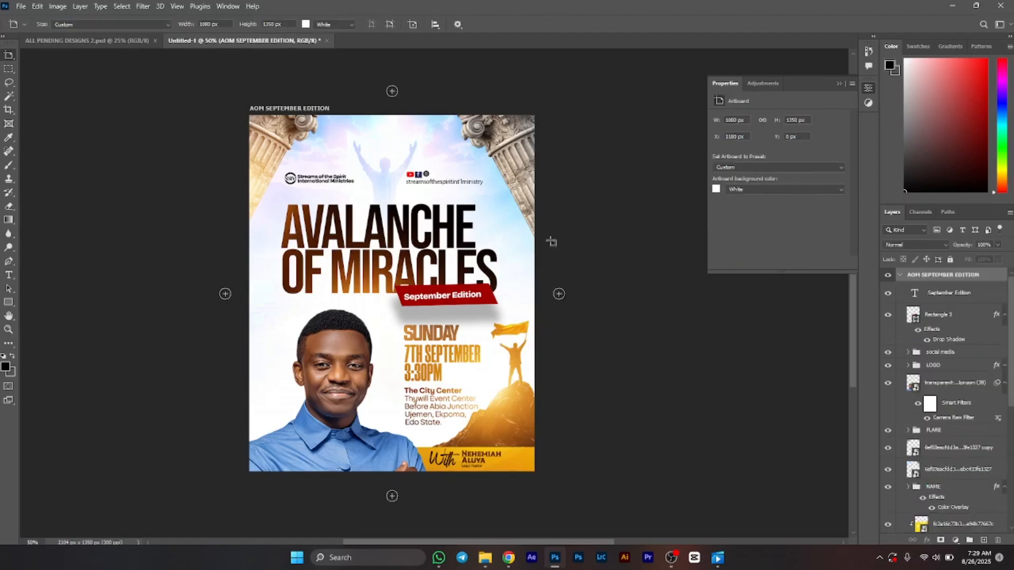
pyautogui.click(559, 294)
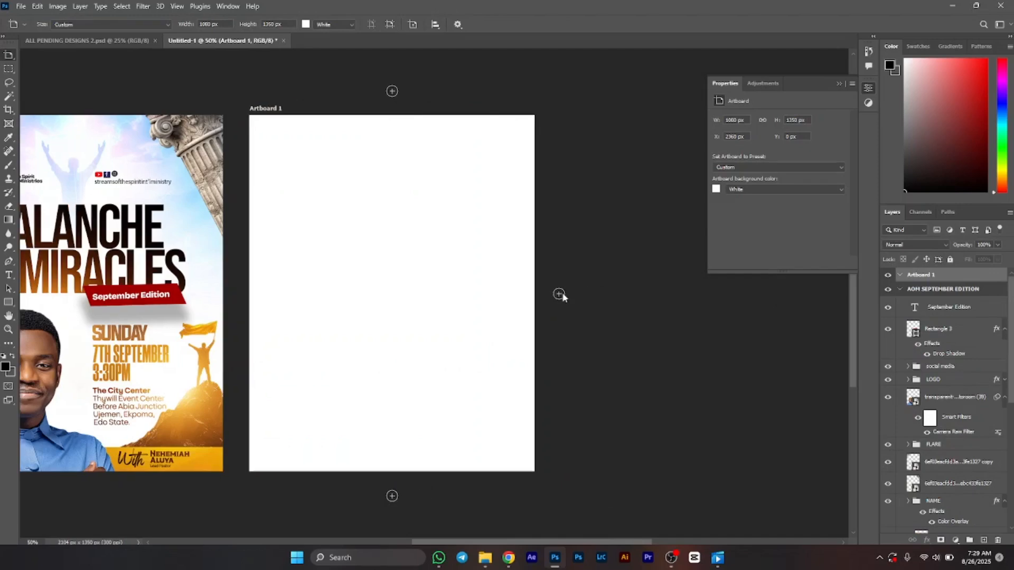
pyautogui.hscroll(-3, 391, 272)
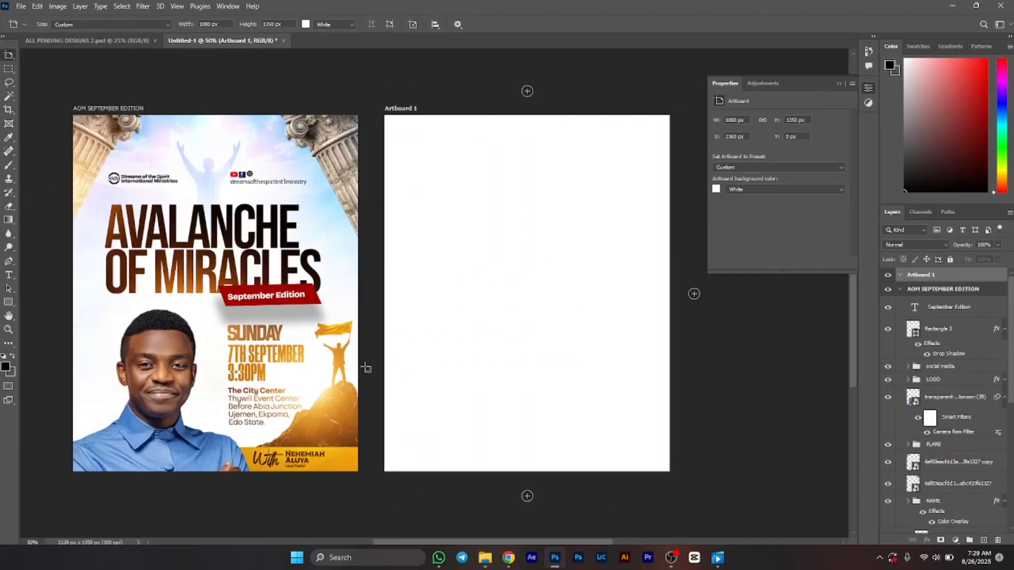
# Step: Place the blue sky-rays image from the TUTORIAL ELEMENTS folder onto the new artboard and shift it up about 450 px
pyautogui.click(485, 557)
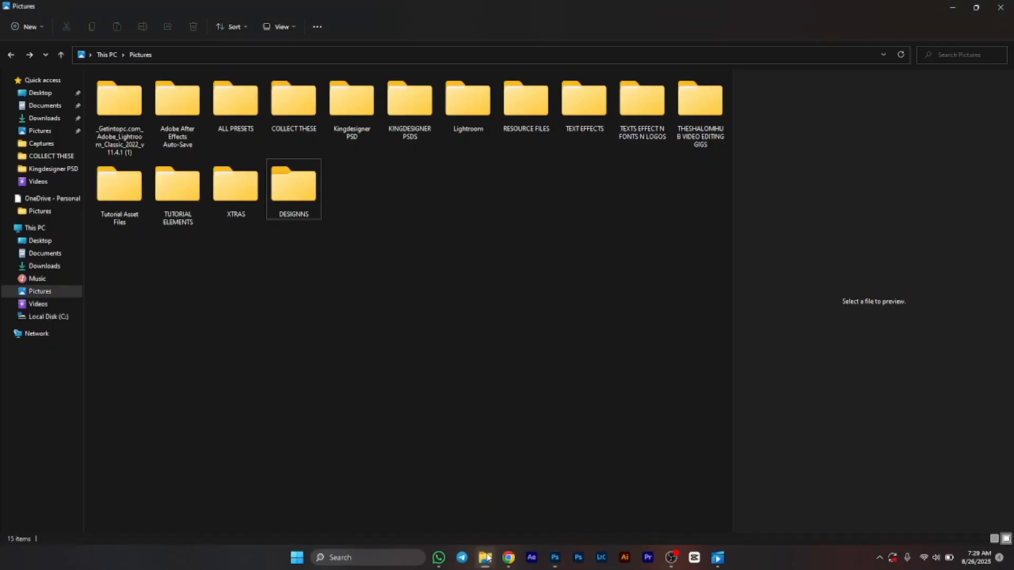
pyautogui.doubleClick(164, 210)
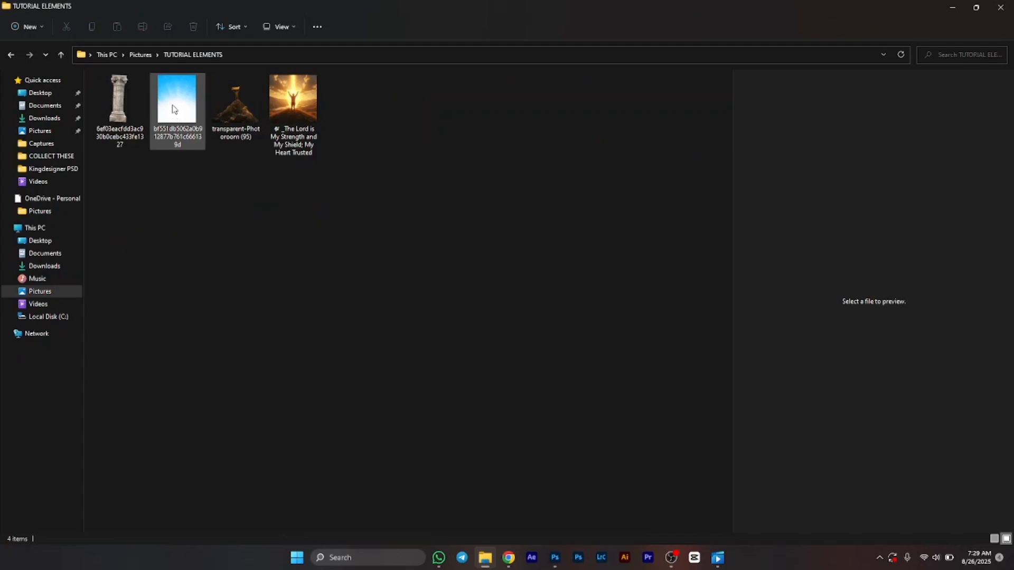
pyautogui.click(172, 109)
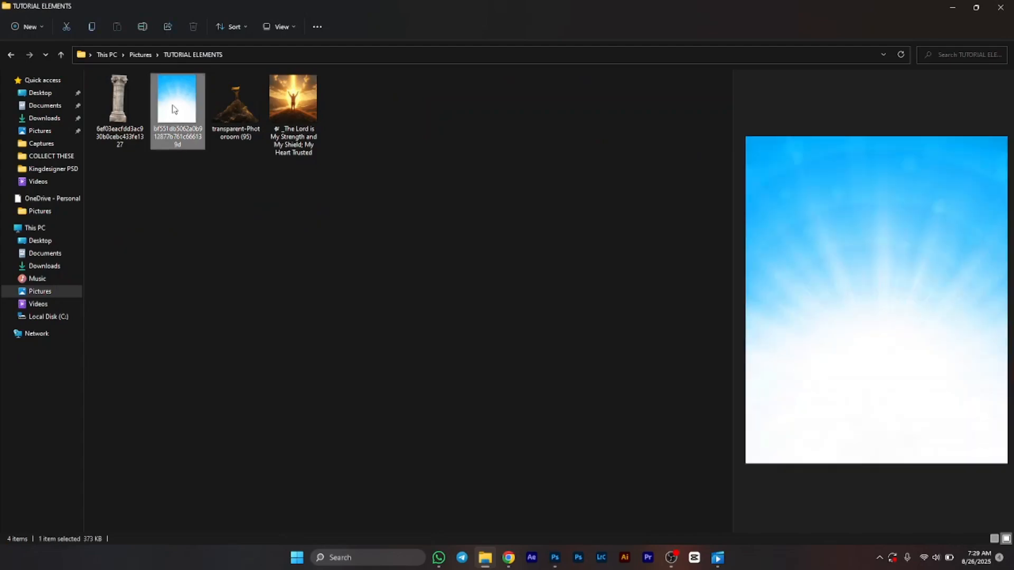
pyautogui.click(976, 7)
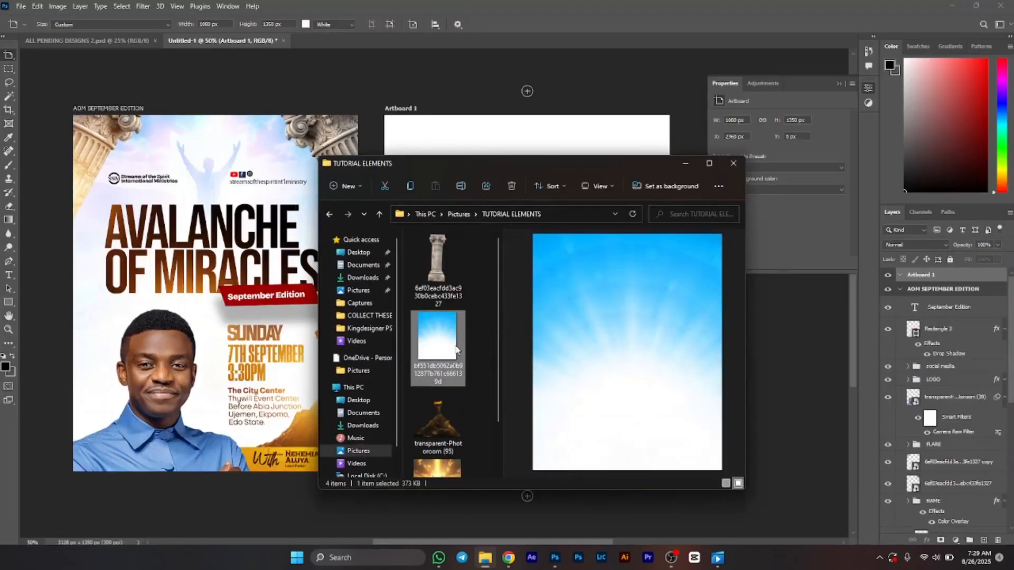
pyautogui.moveTo(455, 349); pyautogui.dragTo(470, 124)
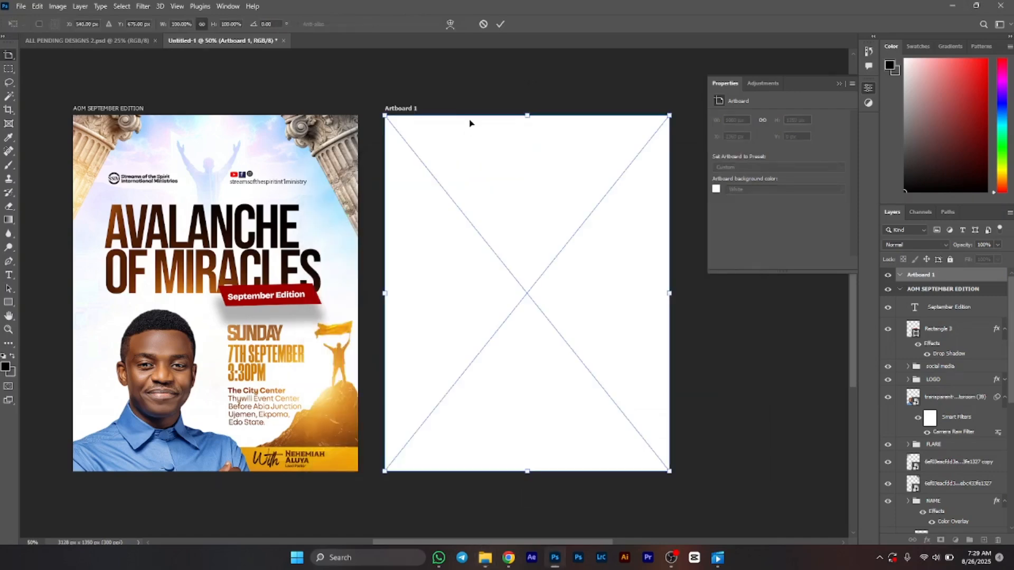
pyautogui.press('Return')
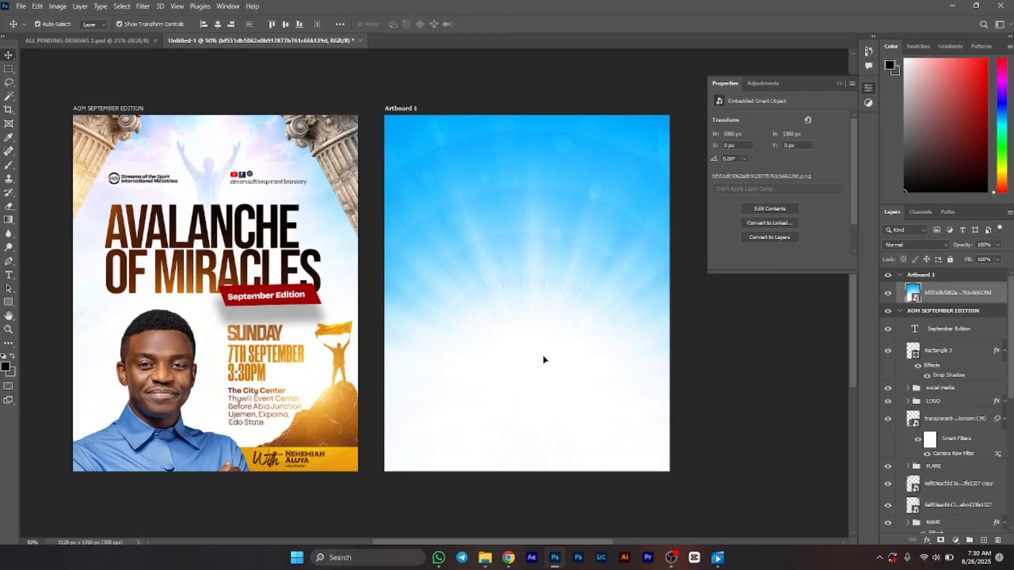
pyautogui.moveTo(543, 358); pyautogui.dragTo(548, 241)
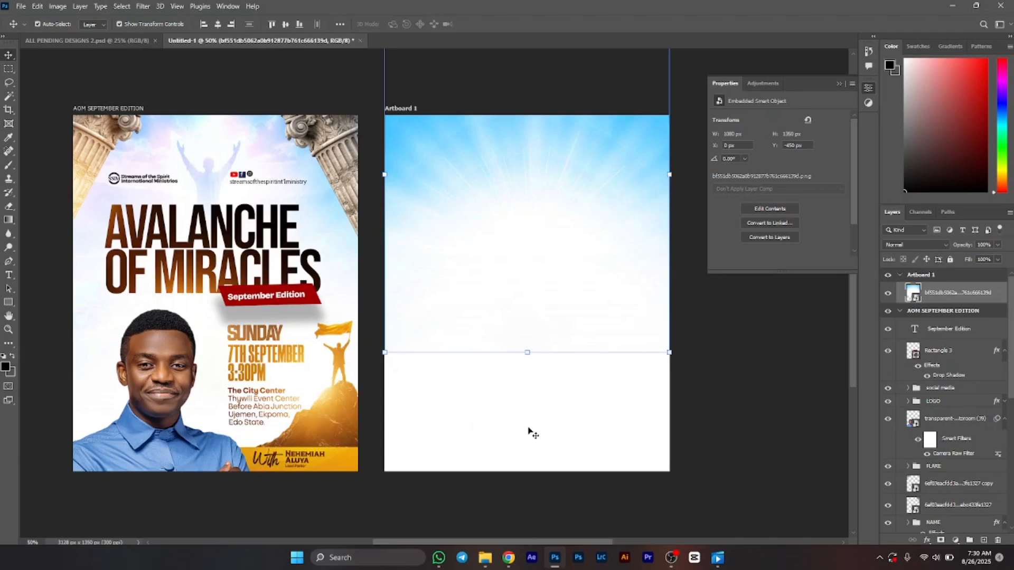
# Step: Place the sunset image of a man with raised arms onto the artboard, positioned toward the top
pyautogui.click(485, 558)
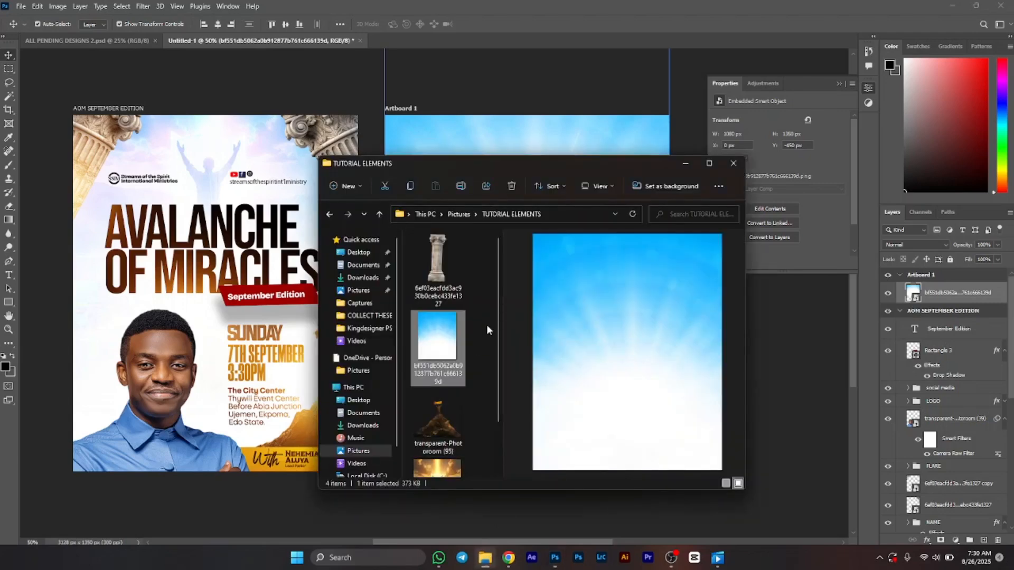
pyautogui.scroll(-1, 439, 433)
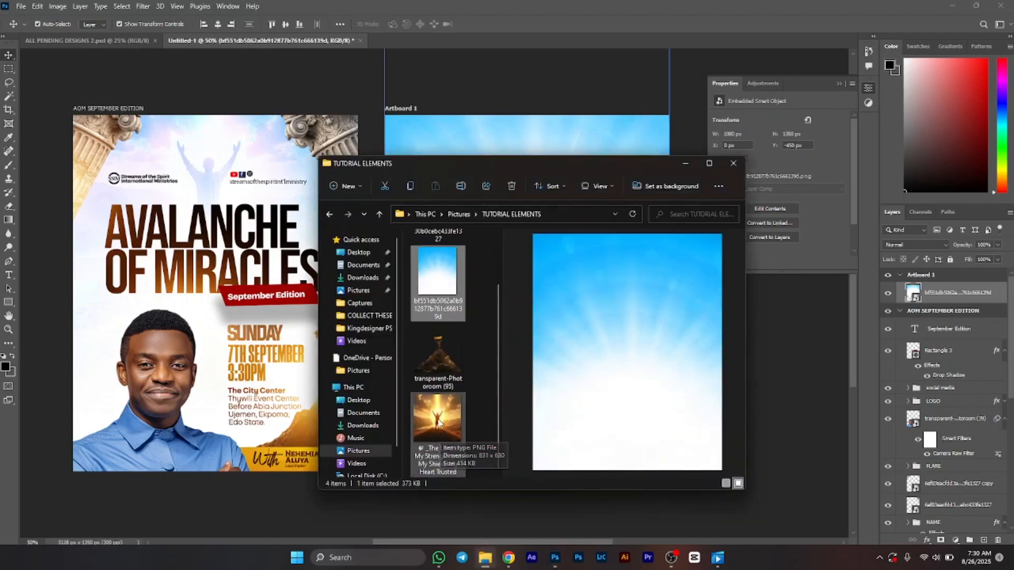
pyautogui.moveTo(439, 433); pyautogui.dragTo(474, 139)
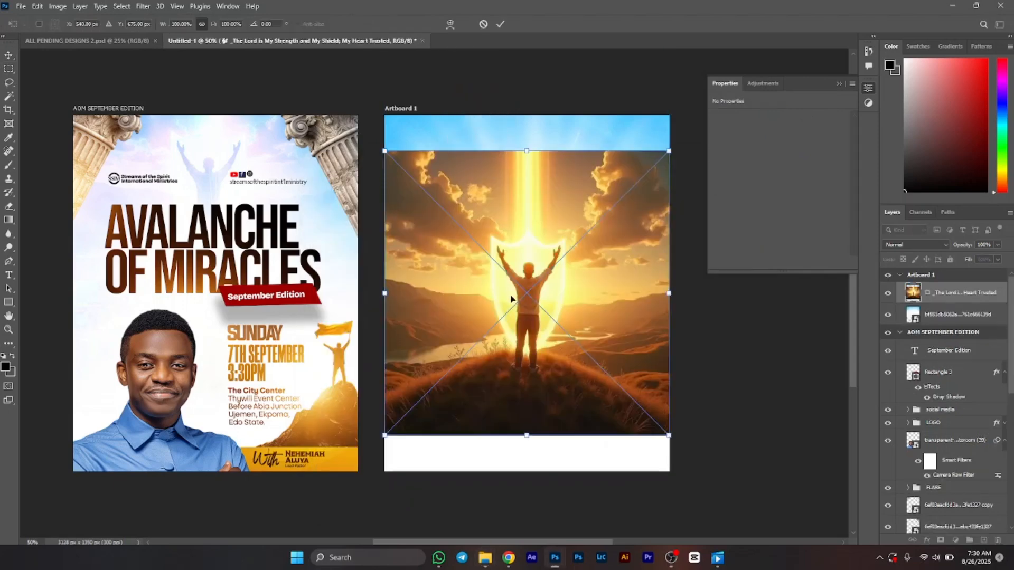
pyautogui.moveTo(510, 299); pyautogui.dragTo(513, 198)
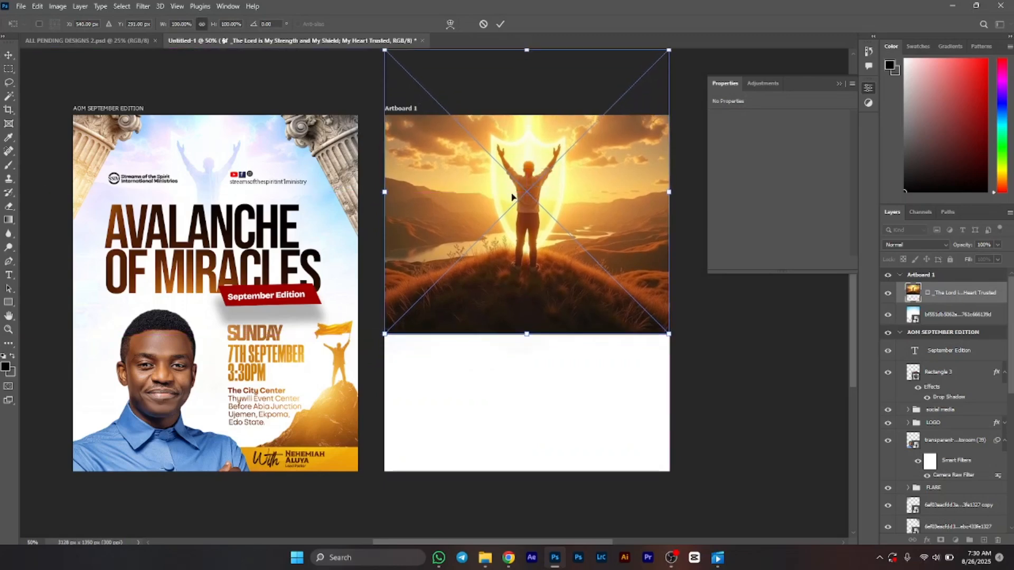
pyautogui.press('Return')
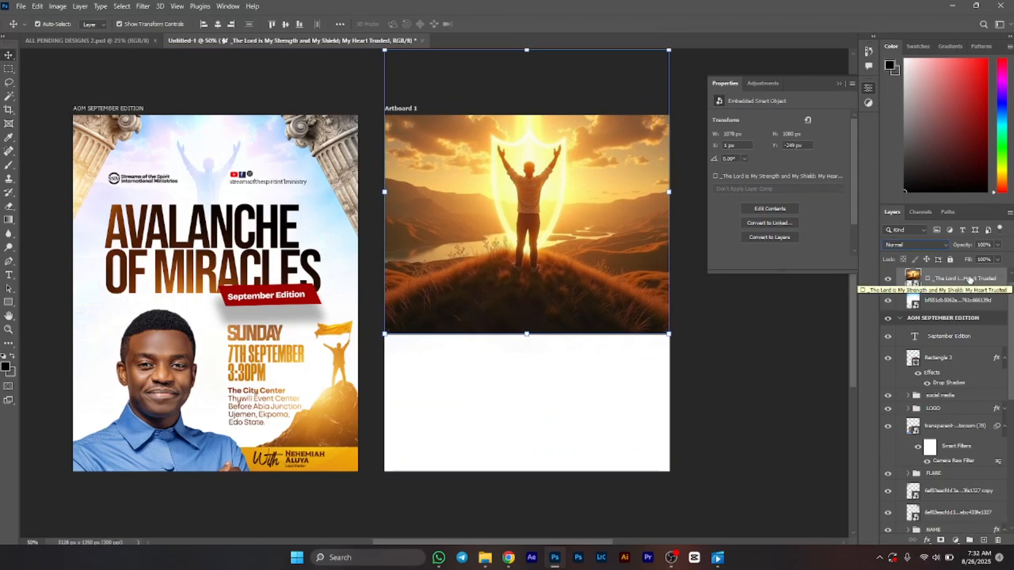
# Step: Set the sunset image layer's blend mode to Overlay
pyautogui.click(921, 245)
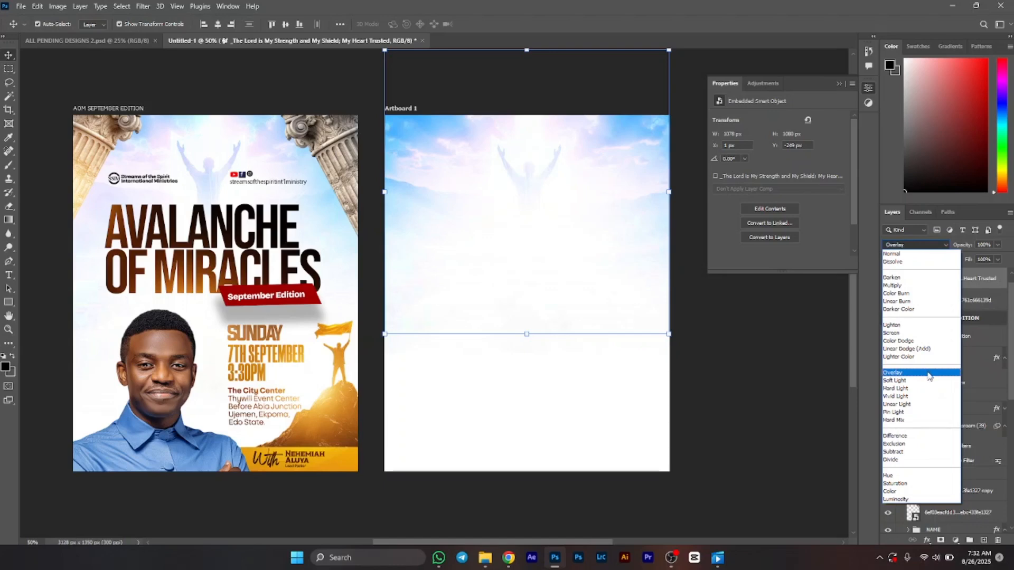
pyautogui.click(929, 373)
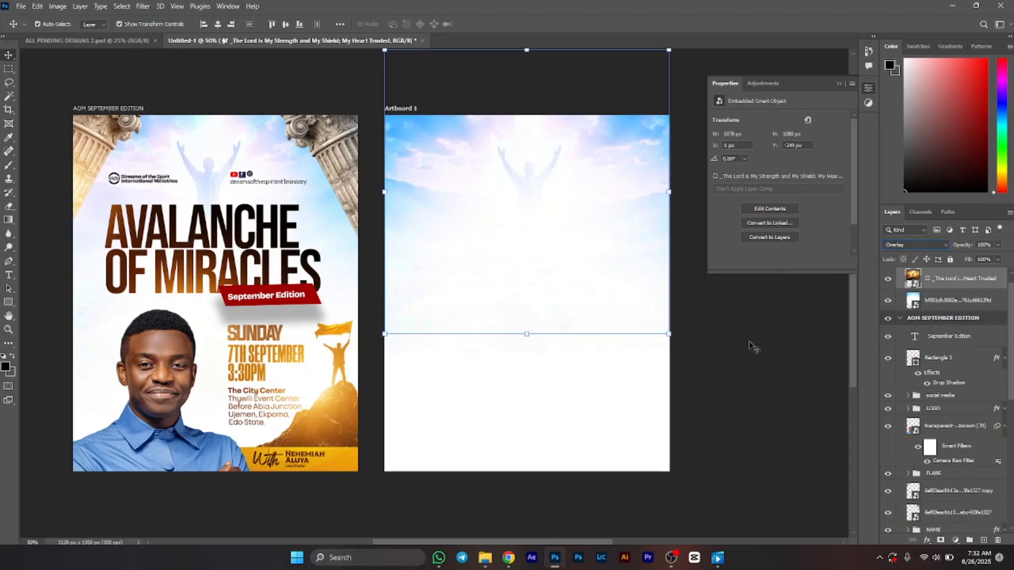
pyautogui.click(762, 354)
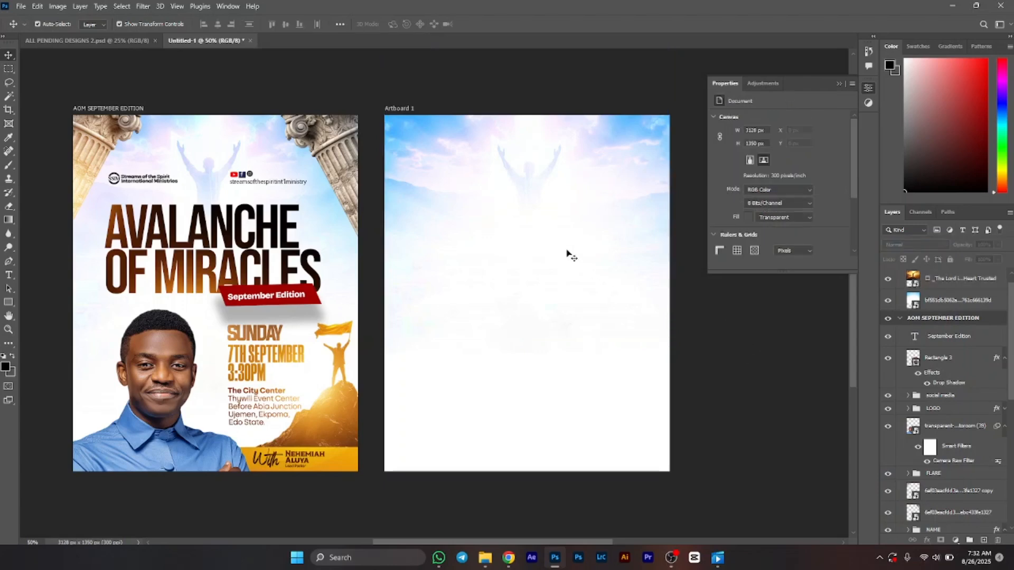
# Step: Group the sunset and sky image layers together and name the group BG
pyautogui.click(960, 279)
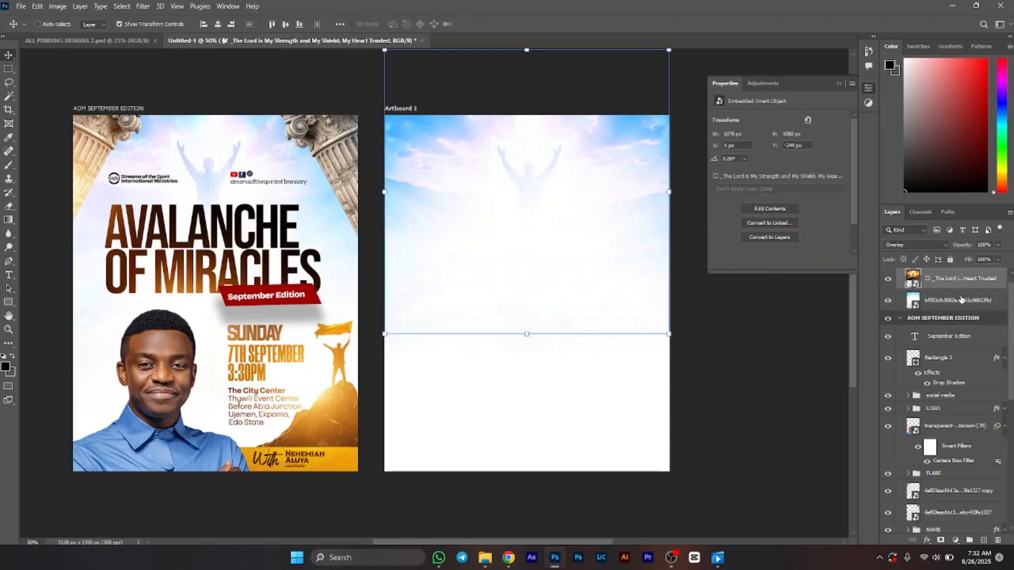
pyautogui.keyDown('ctrl'); pyautogui.click(961, 300); pyautogui.keyUp('ctrl')
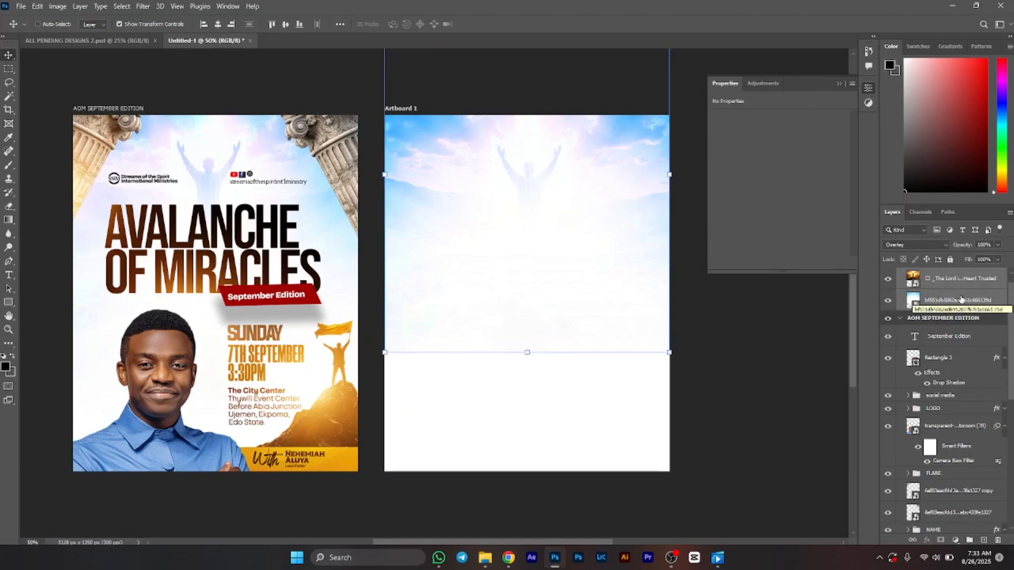
pyautogui.hotkey('ctrl', 'g')
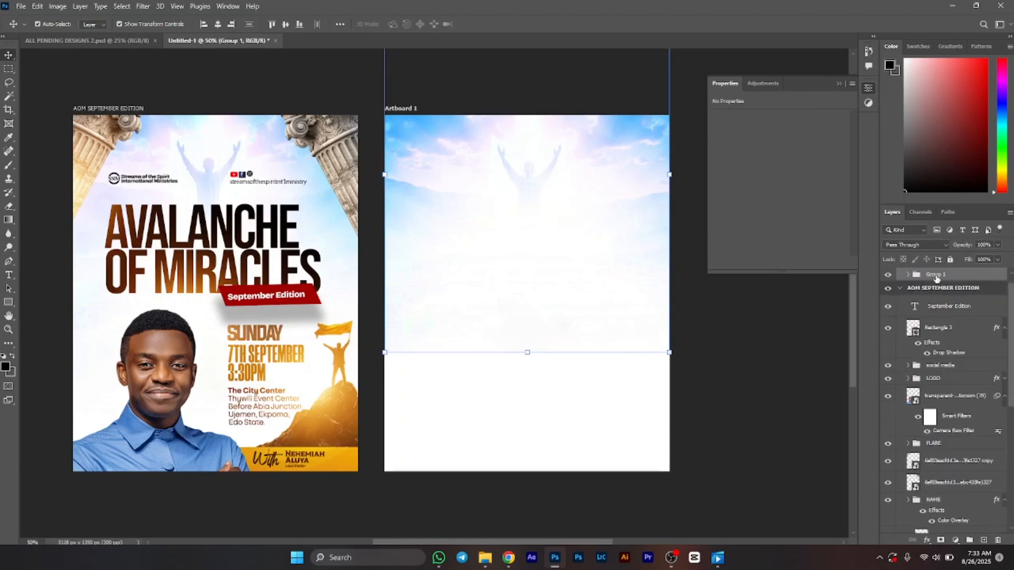
pyautogui.doubleClick(933, 274)
pyautogui.write('BG')
pyautogui.press('Return')
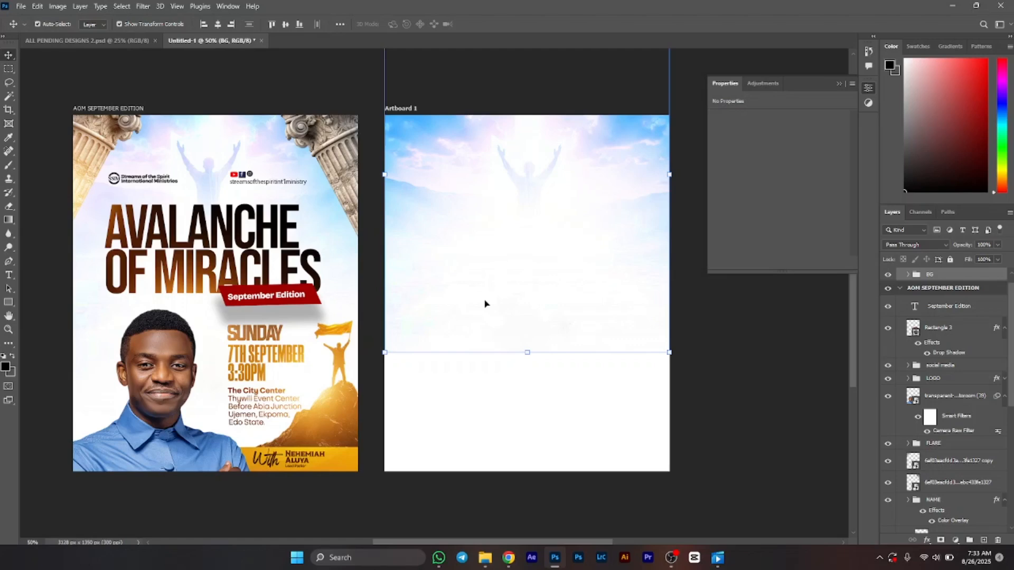
# Step: Place the SSIM LOGO image along the artboard's top edge and rasterize its layer
pyautogui.click(491, 564)
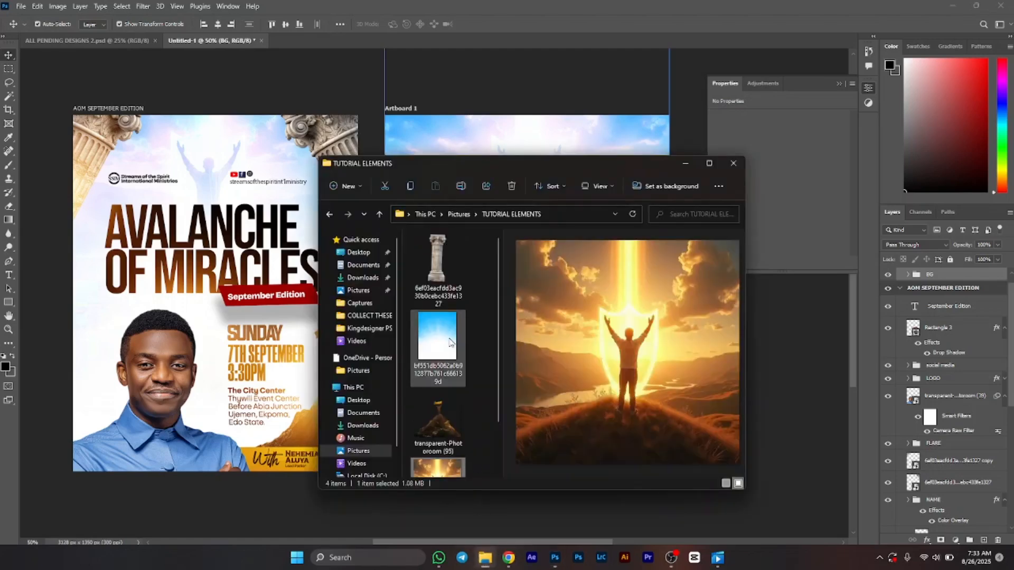
pyautogui.moveTo(607, 299); pyautogui.dragTo(645, 176)
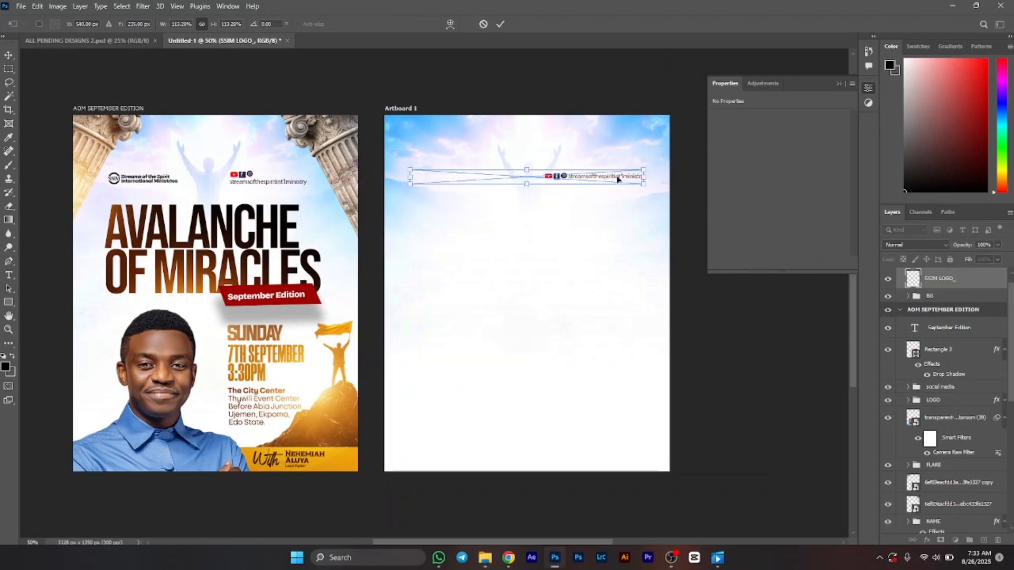
pyautogui.press('Return')
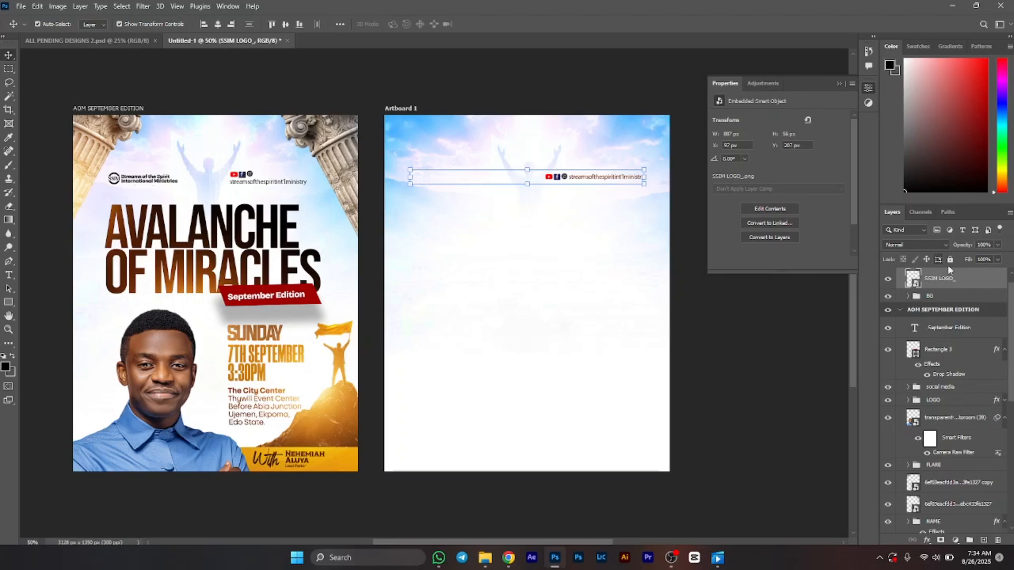
pyautogui.rightClick(955, 279)
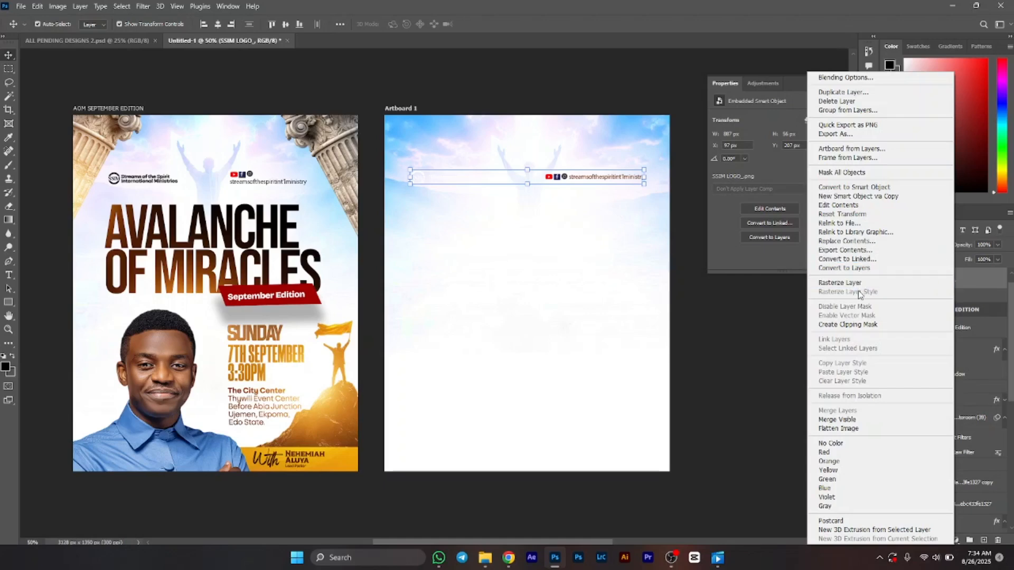
pyautogui.click(853, 284)
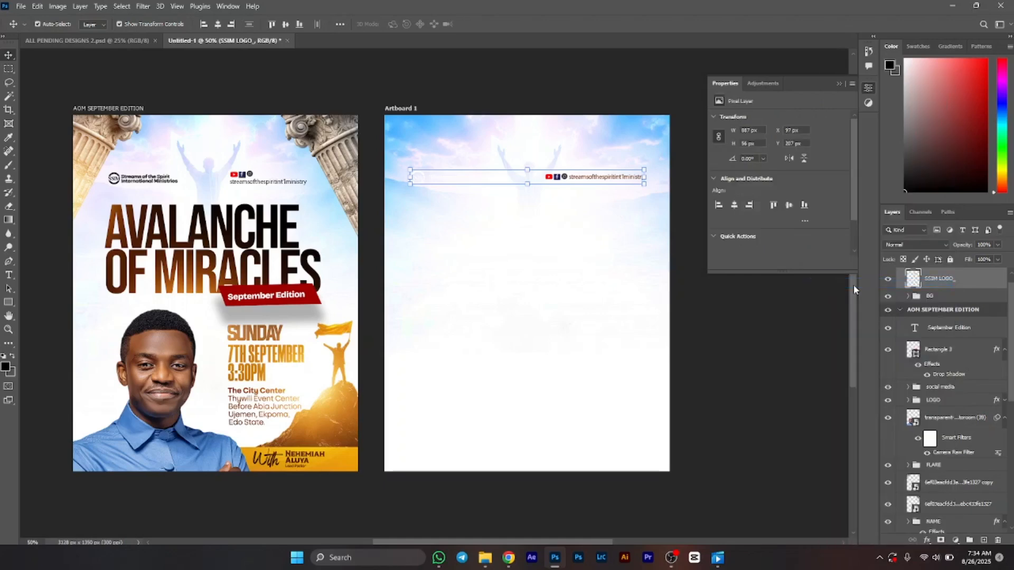
# Step: Select the ministry logo area on the left of the logo layer and fill it with the black foreground colour
pyautogui.press('m')
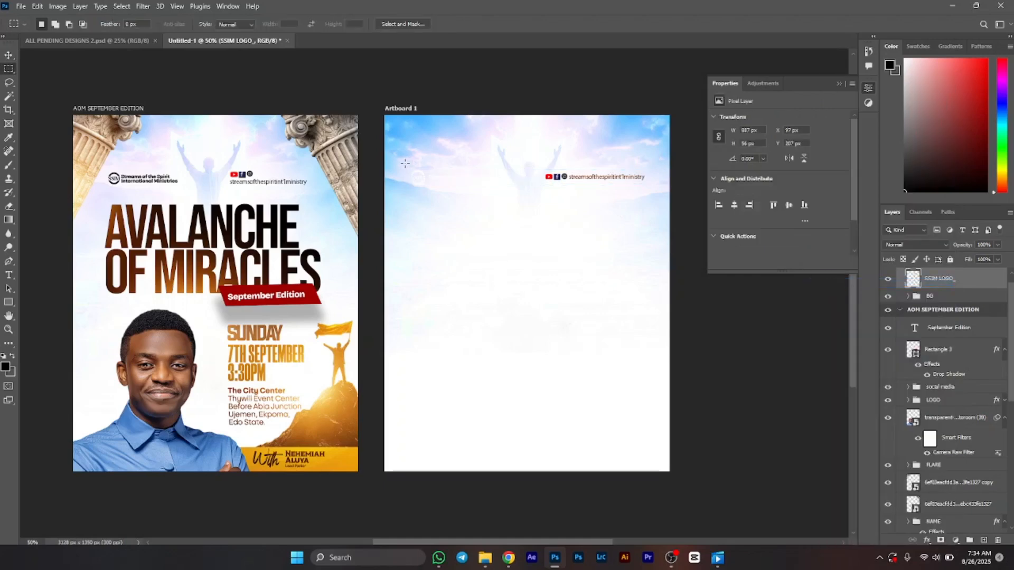
pyautogui.moveTo(404, 164); pyautogui.dragTo(509, 191)
pyautogui.press('v')
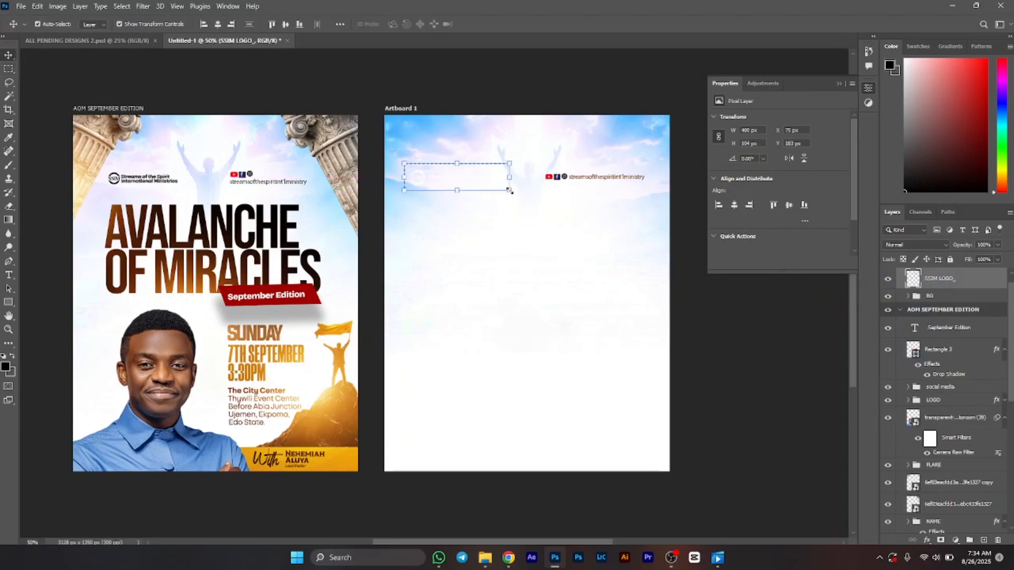
pyautogui.press('Up')
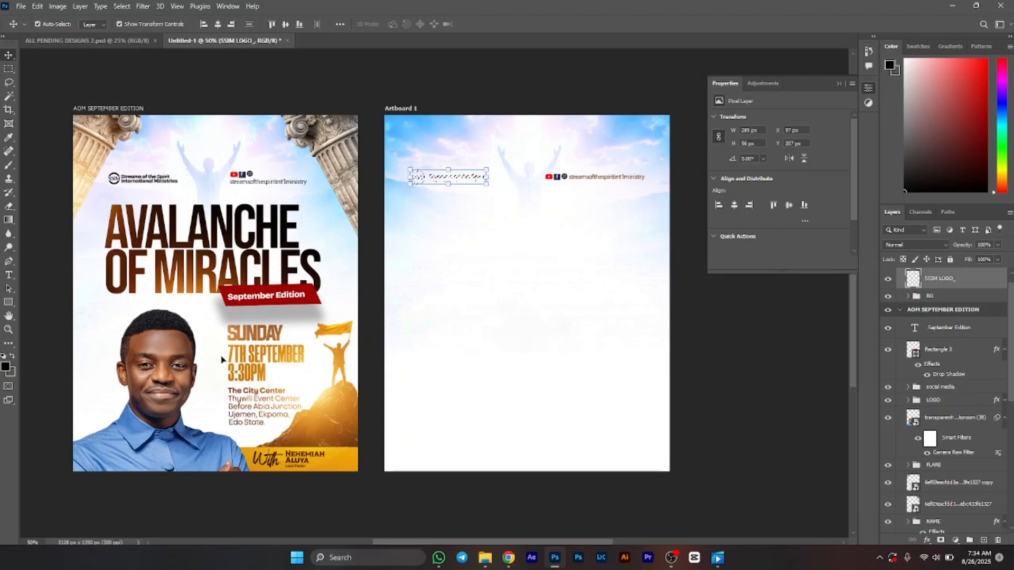
pyautogui.hotkey('alt', 'BackSpace')
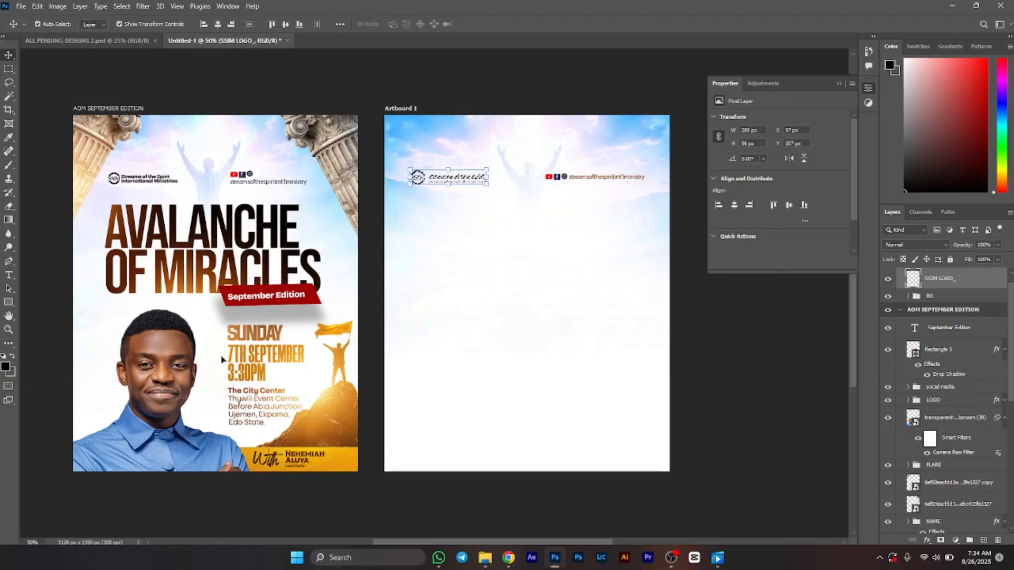
pyautogui.press('ctrl')
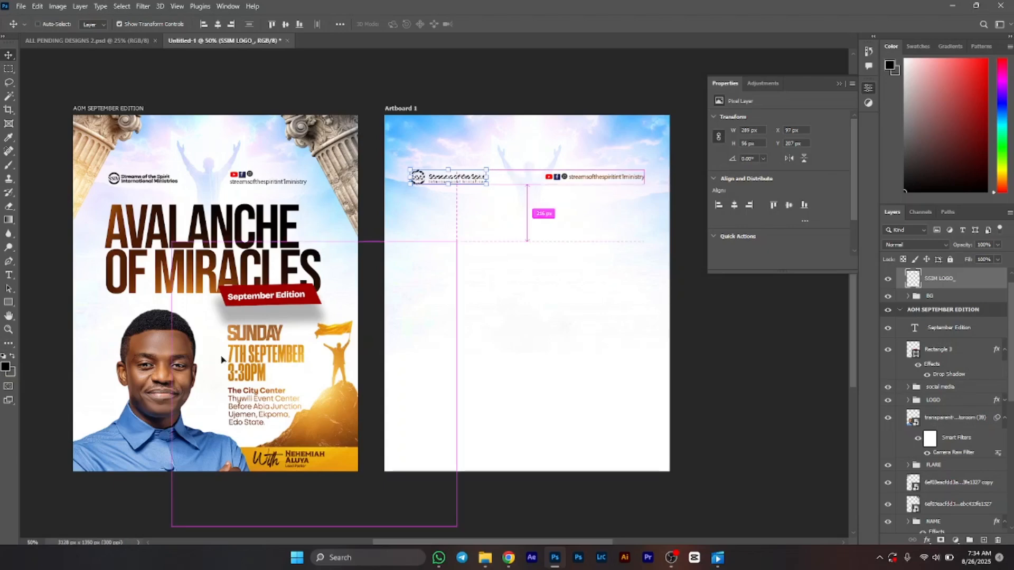
pyautogui.hotkey('ctrl', 'd')
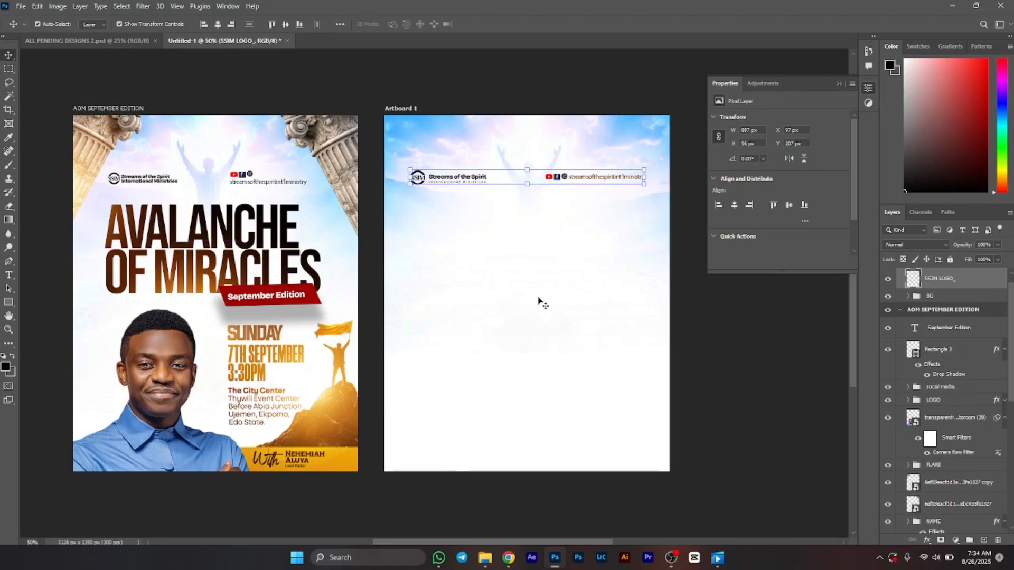
# Step: Lock the BG group and its image layers
pyautogui.click(740, 339)
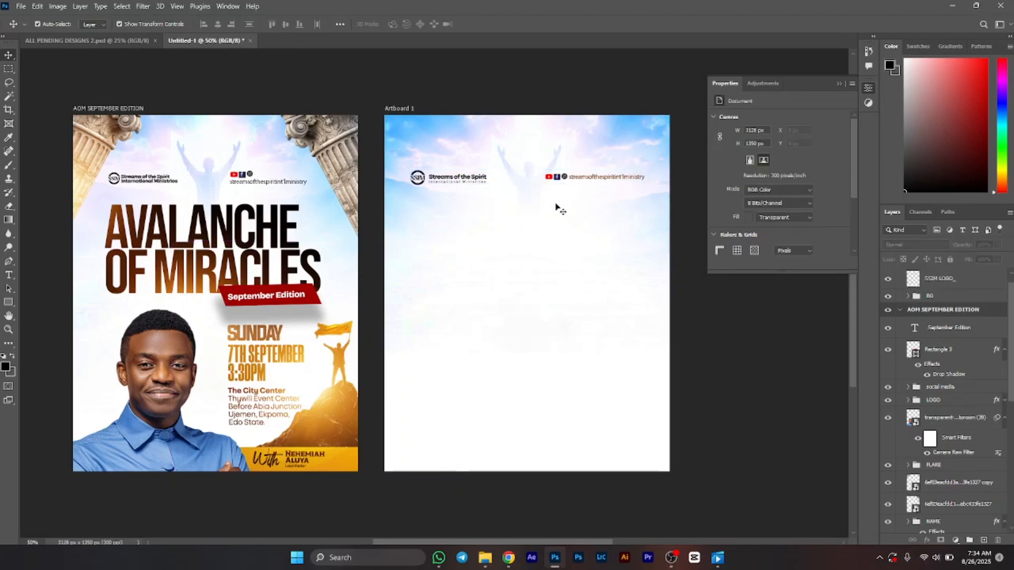
pyautogui.click(626, 181)
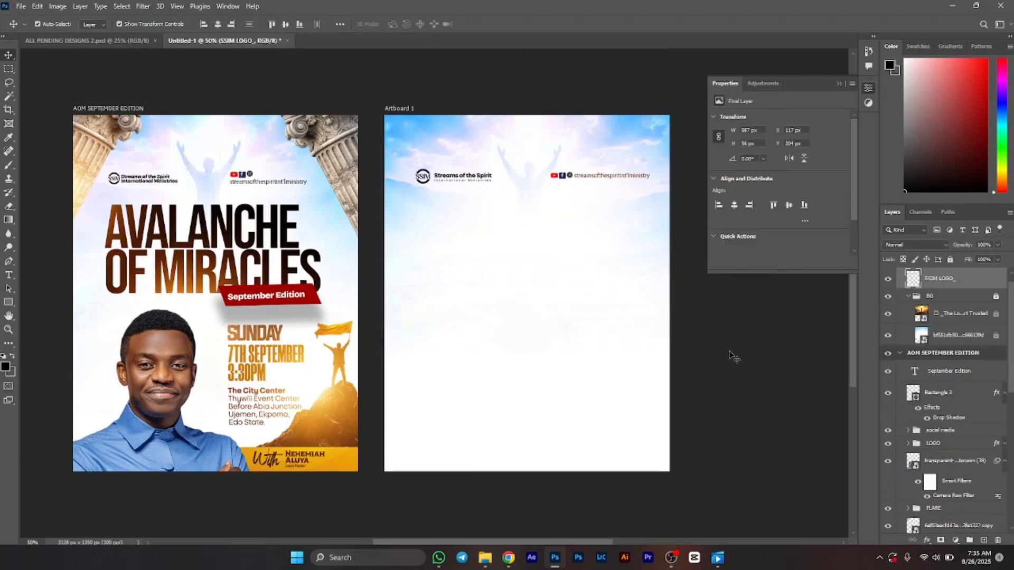
pyautogui.click(731, 353)
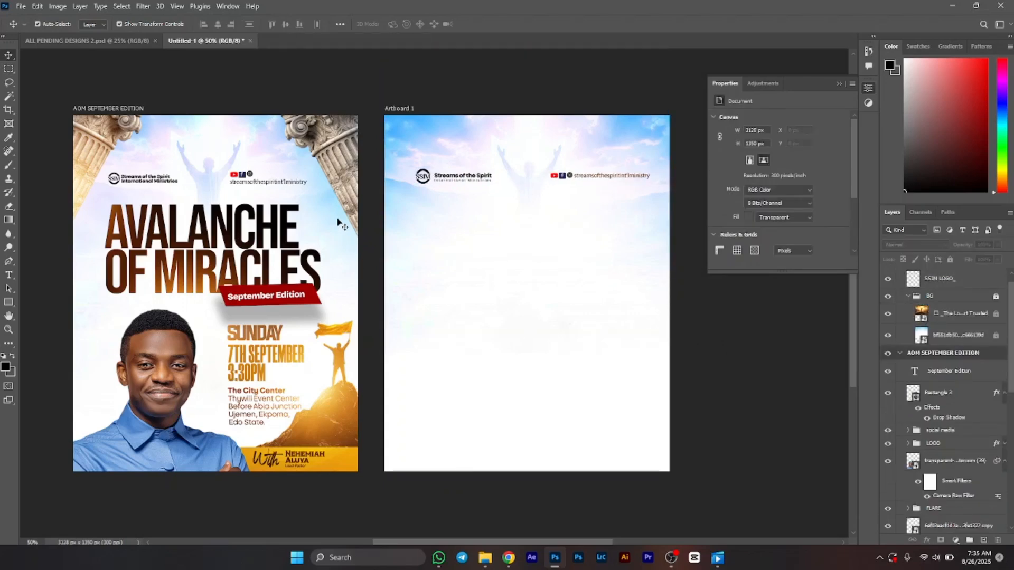
# Step: Type the headline "AVALANCHE OF MIRACLES" on two lines in the middle of the new artboard
pyautogui.press('t')
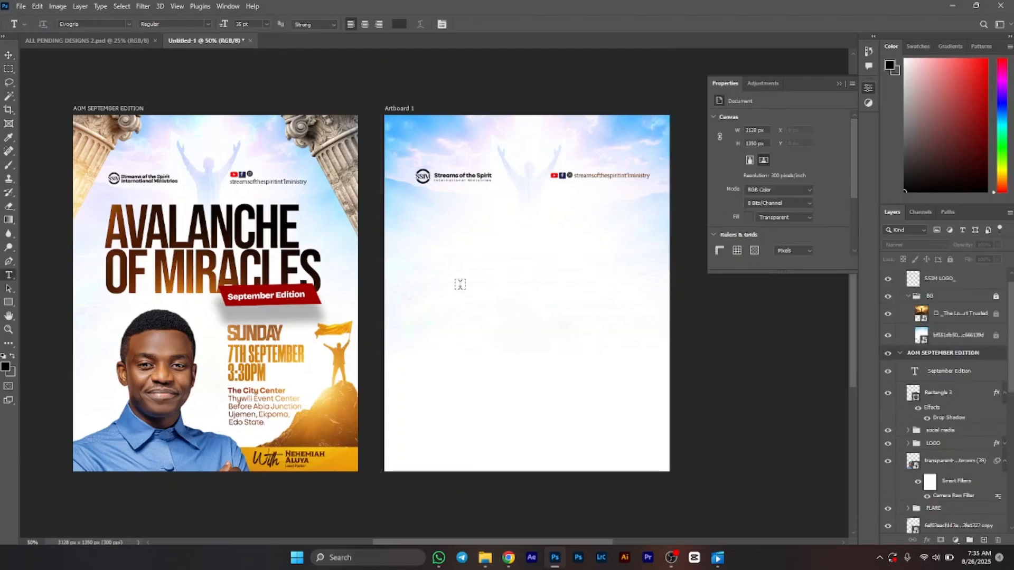
pyautogui.click(424, 320)
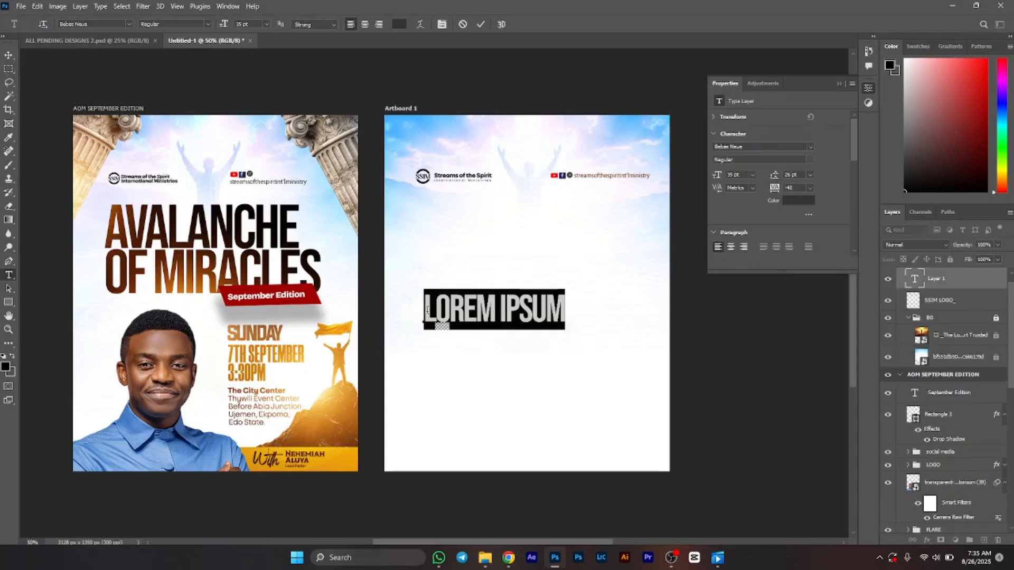
pyautogui.write('AVA')
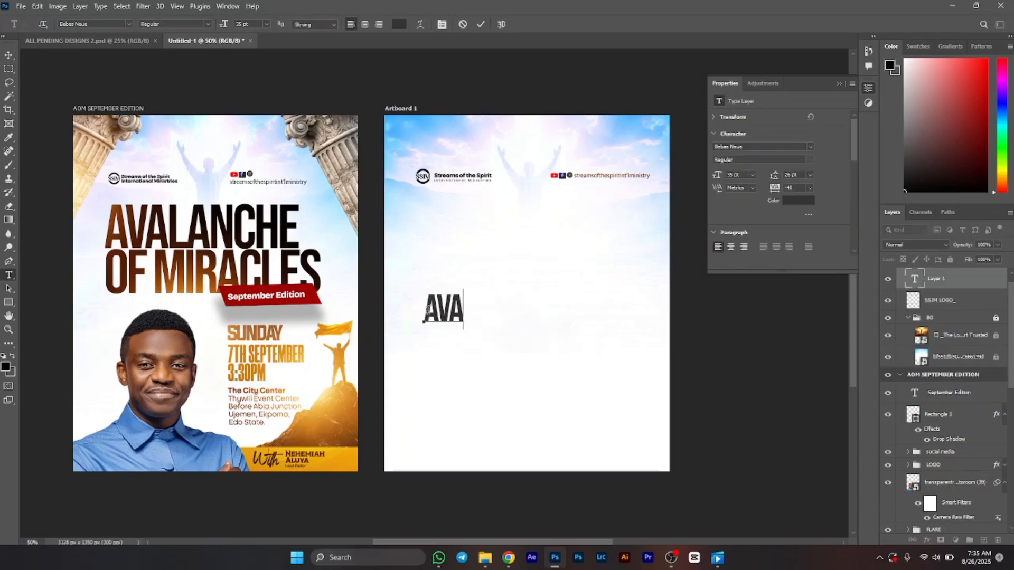
pyautogui.write('LANCHE')
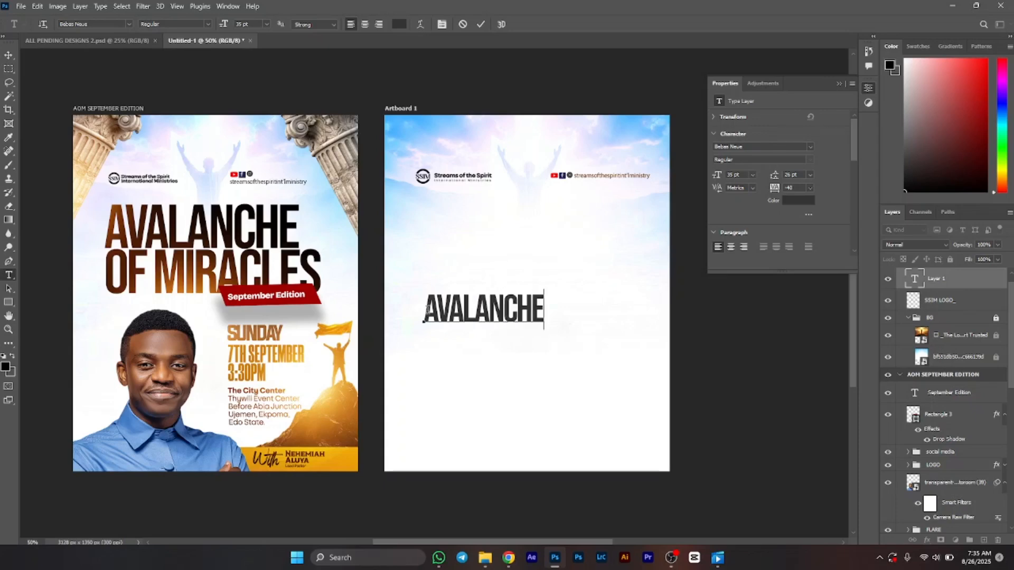
pyautogui.press('Return')
pyautogui.write('OF ')
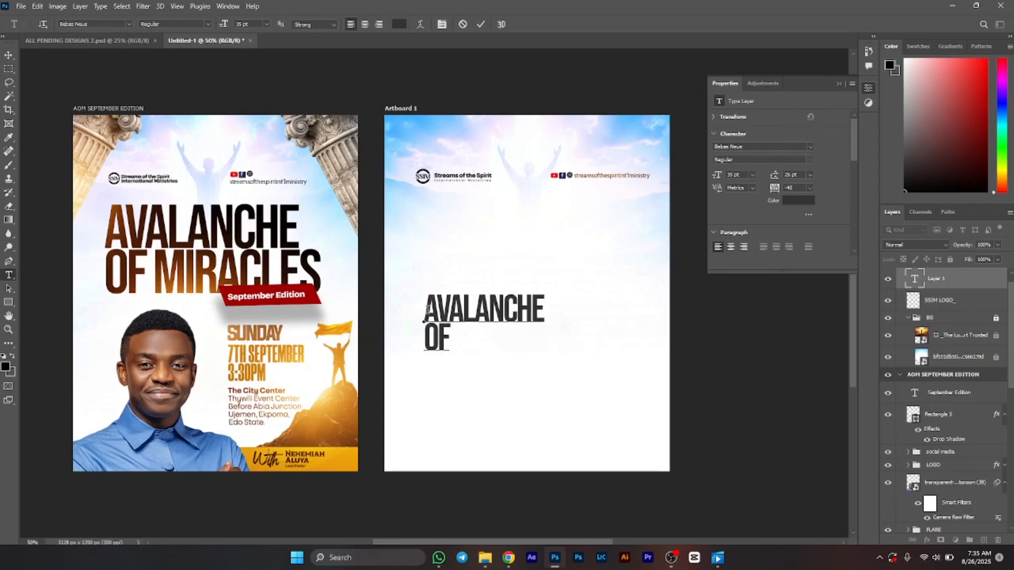
pyautogui.write('MIRACLES')
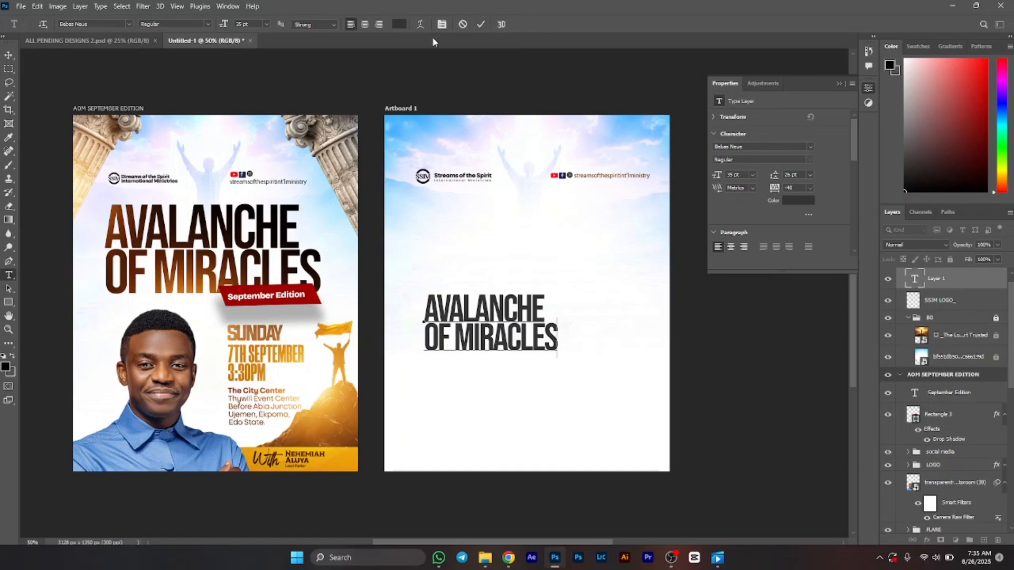
# Step: Set the whole headline's text colour to black and commit the text
pyautogui.hotkey('ctrl', 'a')
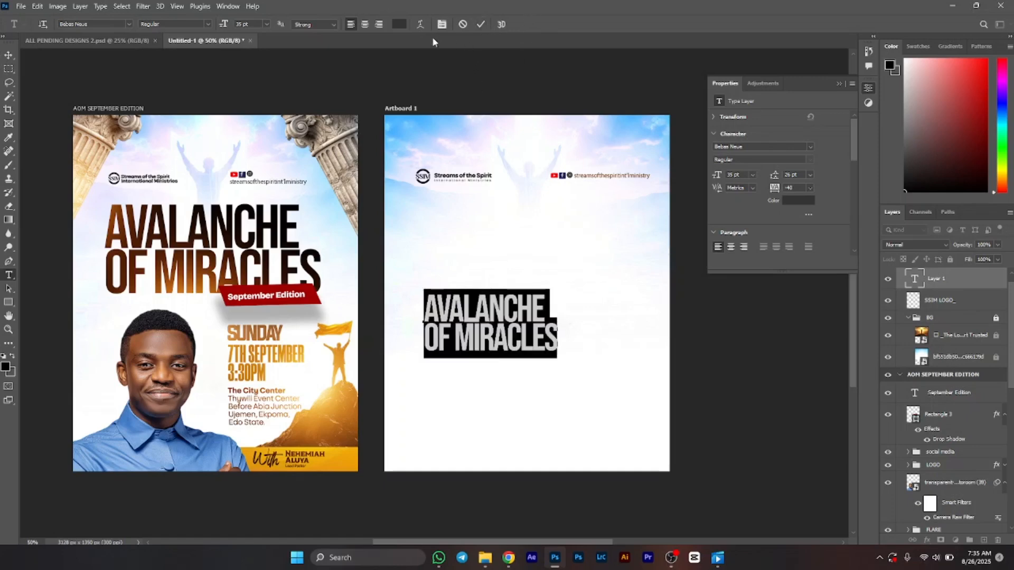
pyautogui.click(398, 25)
pyautogui.moveTo(445, 344); pyautogui.dragTo(366, 407)
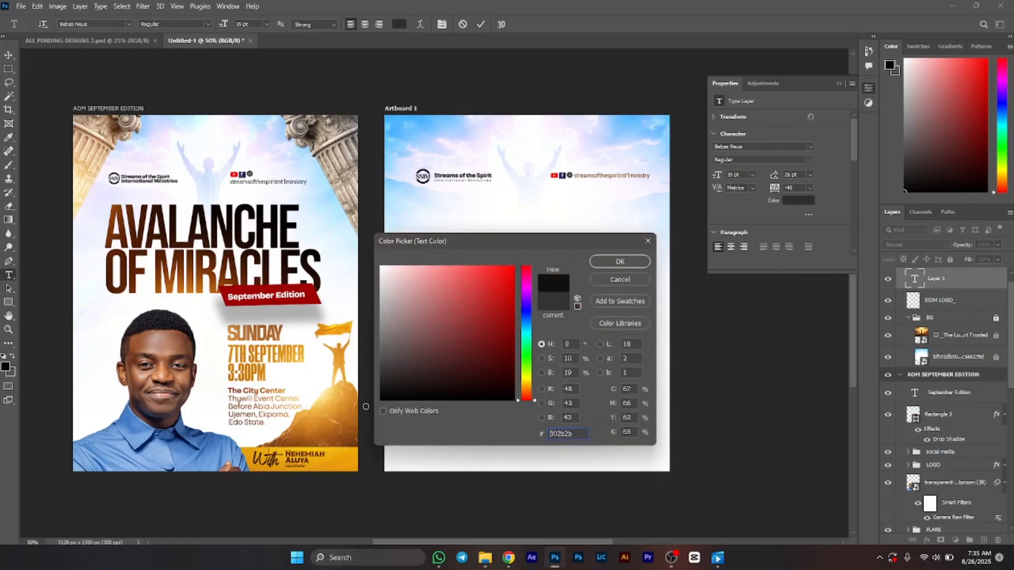
pyautogui.press('Return')
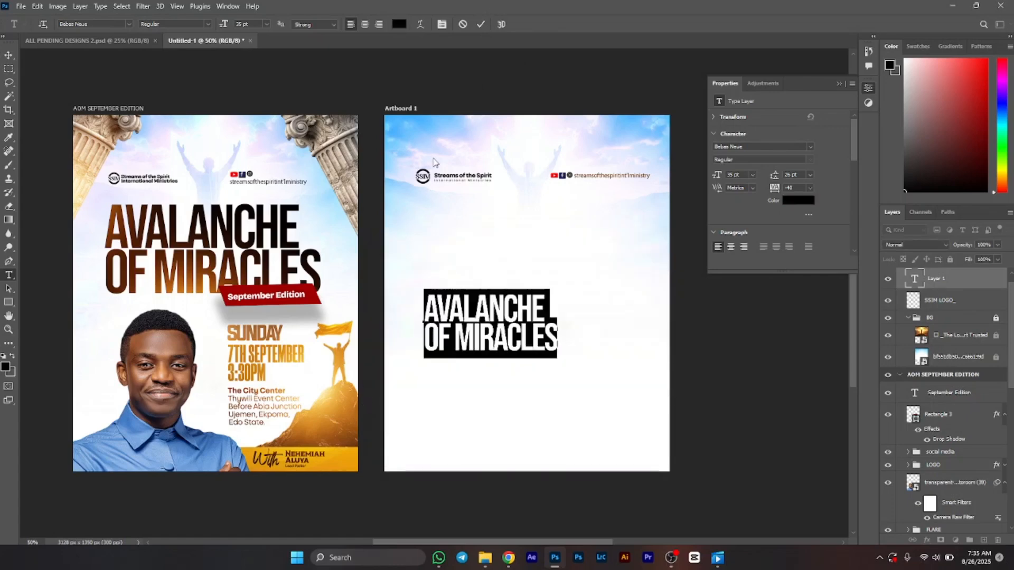
pyautogui.click(481, 24)
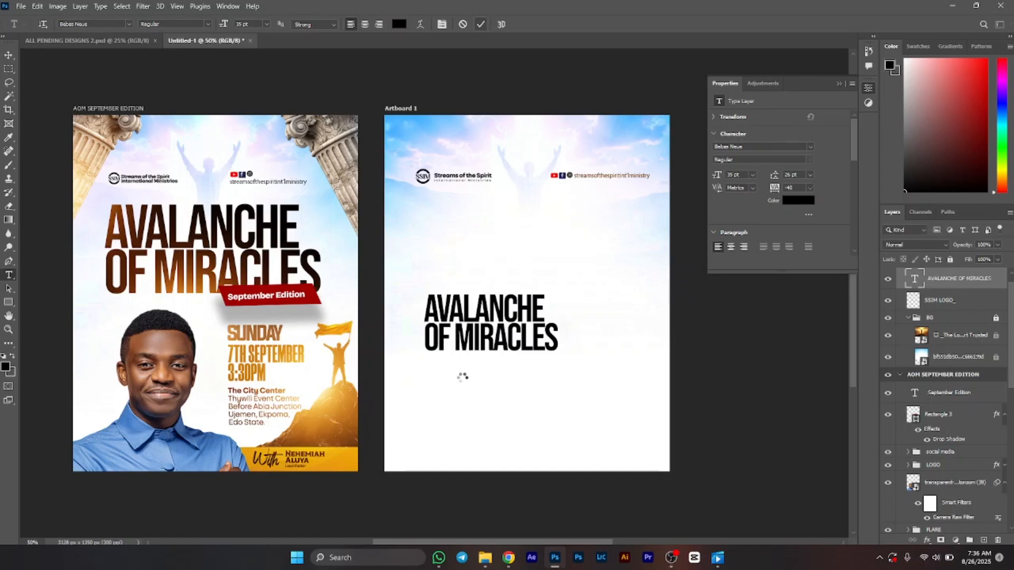
# Step: Scale the headline text up to about 51 pt across the upper artboard
pyautogui.press('v')
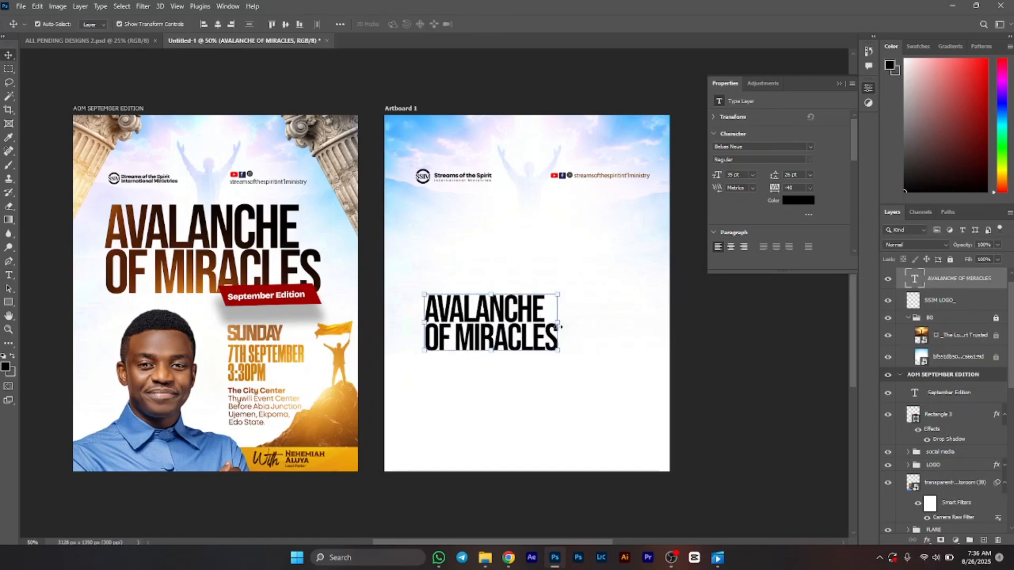
pyautogui.moveTo(560, 327); pyautogui.dragTo(611, 331)
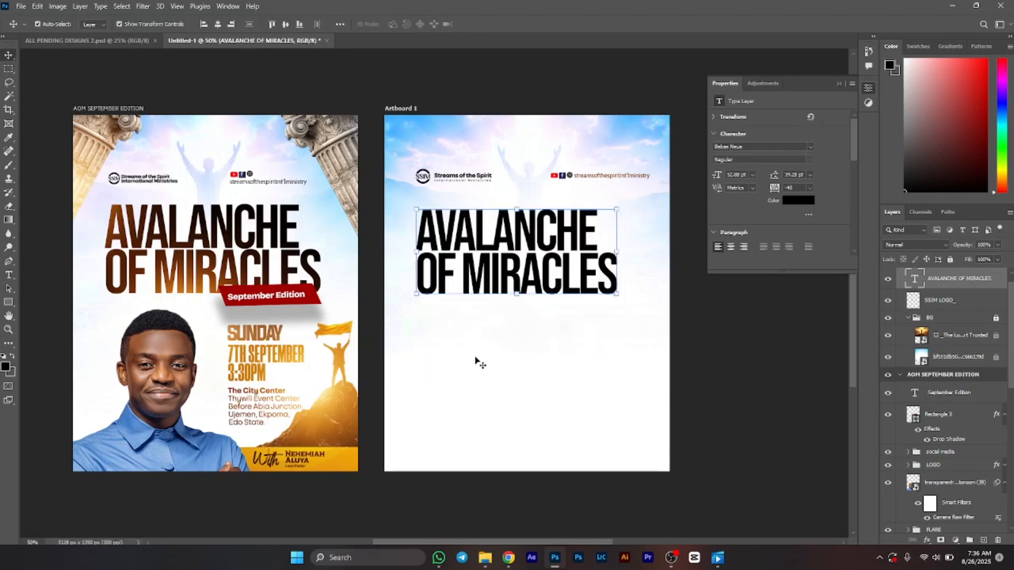
# Step: Place the column image into the BG group, rotate it about -22° and position it in the top-right corner
pyautogui.click(938, 339)
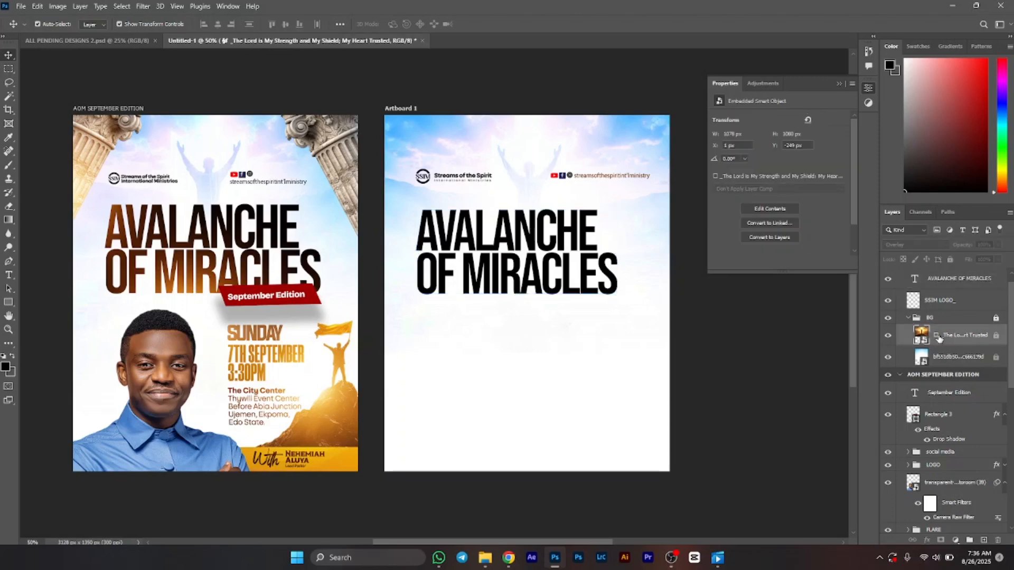
pyautogui.click(486, 558)
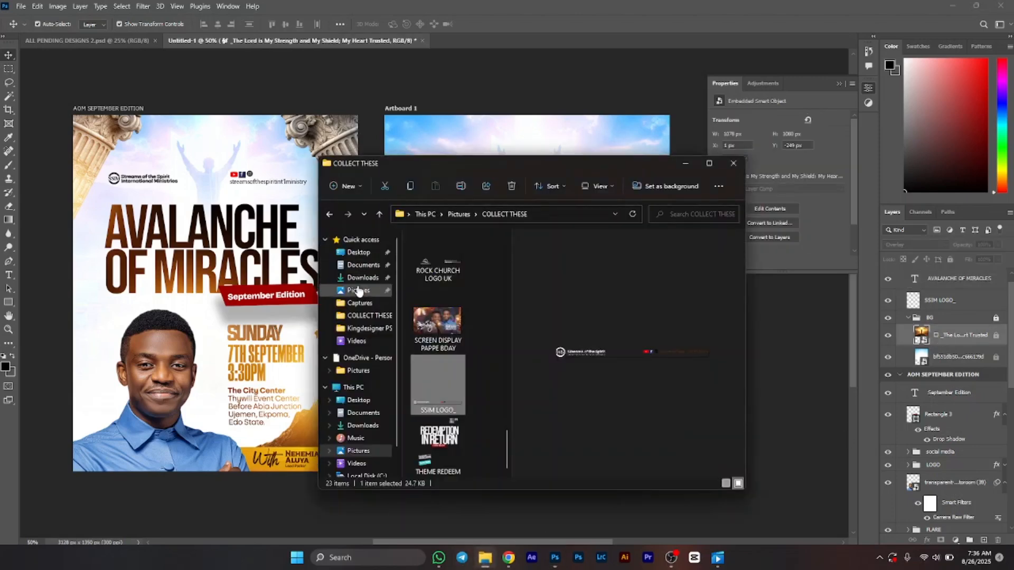
pyautogui.click(358, 291)
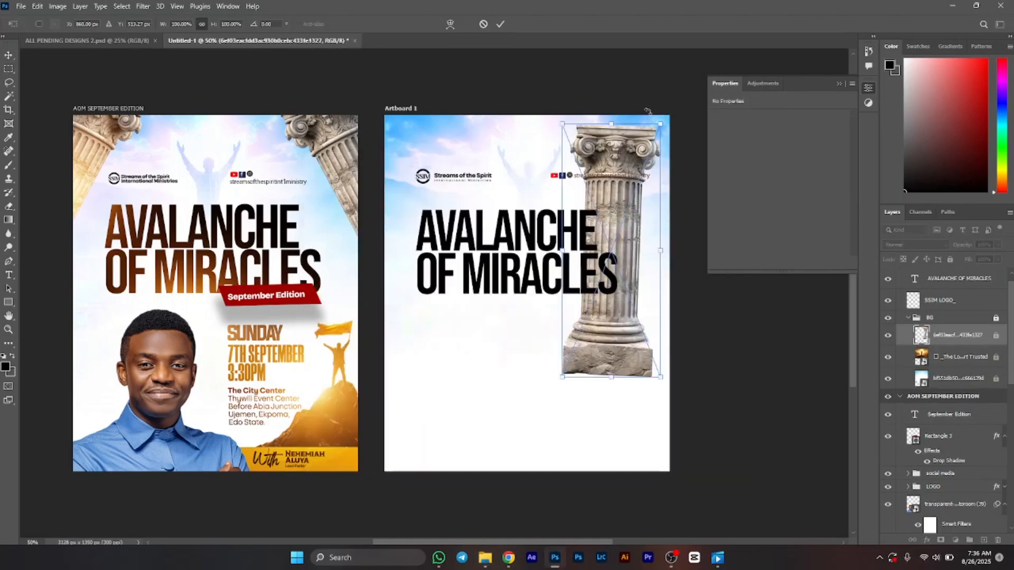
pyautogui.moveTo(629, 110); pyautogui.dragTo(569, 121)
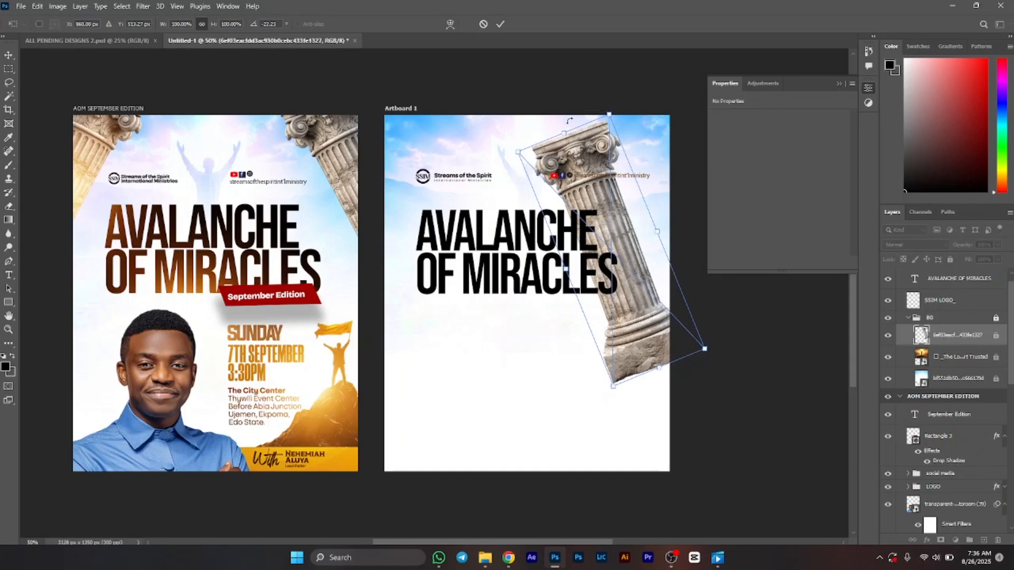
pyautogui.moveTo(593, 210); pyautogui.dragTo(644, 175)
pyautogui.press('Return')
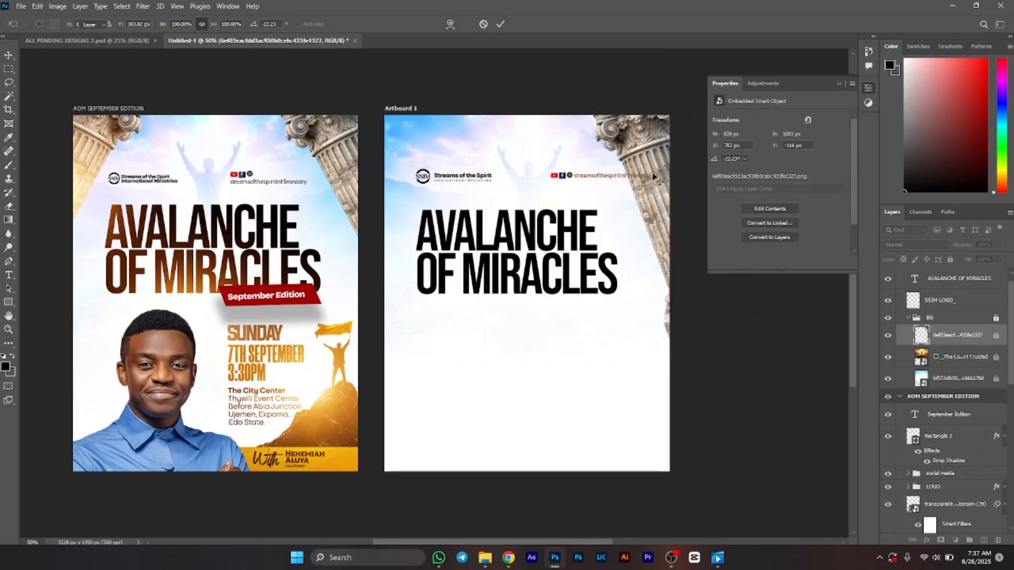
# Step: Unlock the BG group and duplicate the column image layer
pyautogui.click(655, 159)
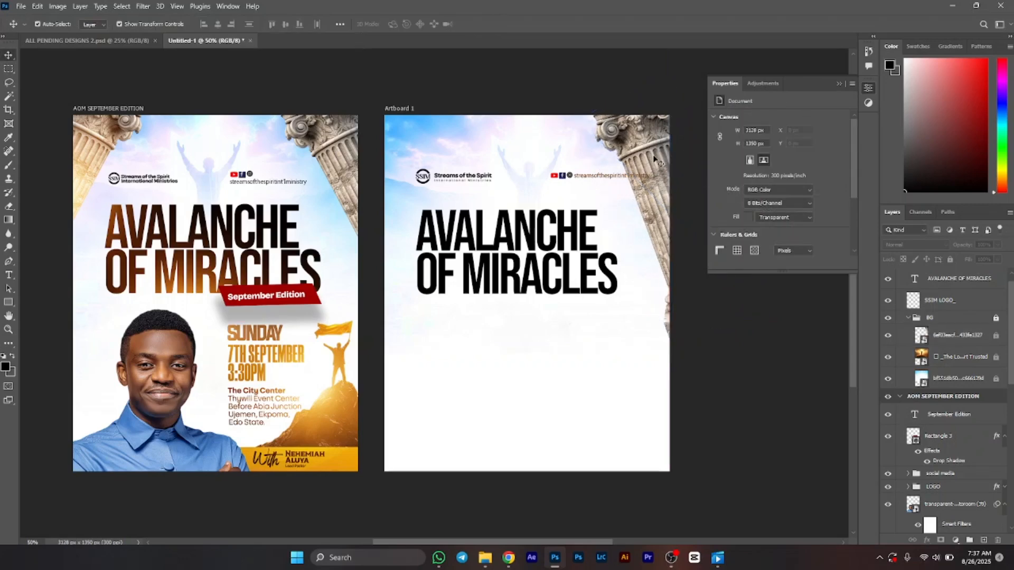
pyautogui.click(995, 321)
pyautogui.click(972, 333)
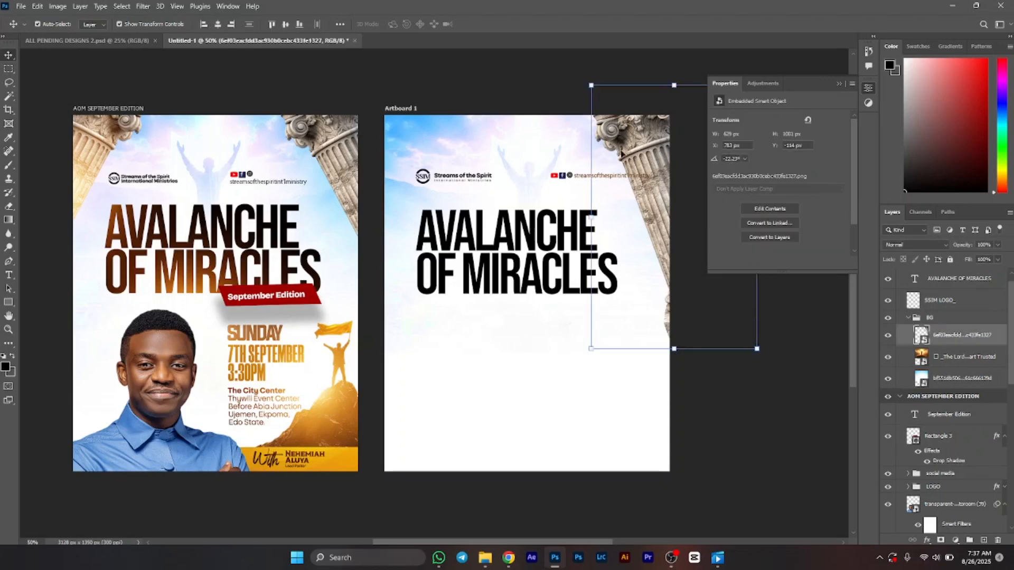
pyautogui.hotkey('ctrl', 'j')
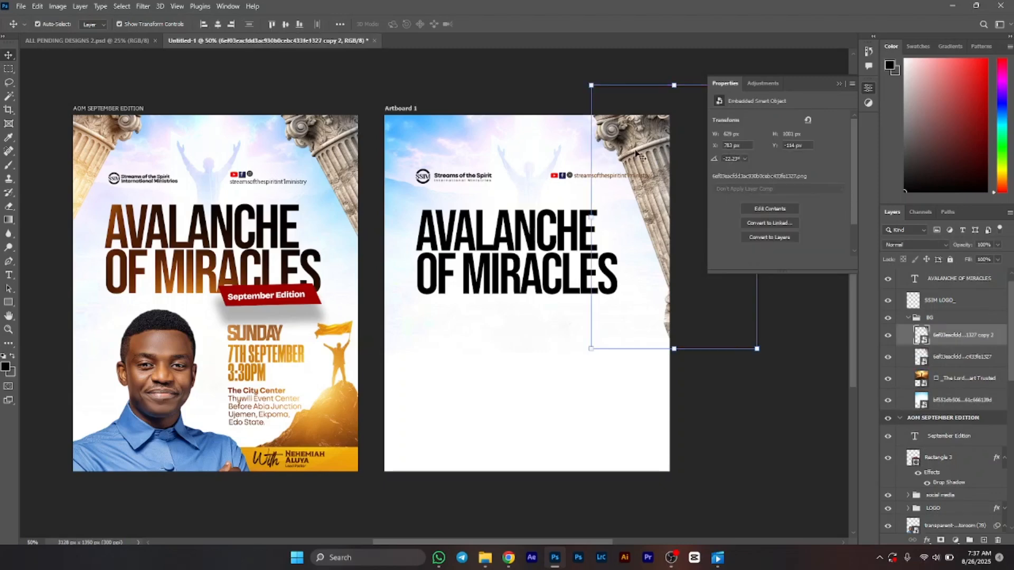
# Step: Flip the column copy horizontally and position it in the artboard's top-left corner
pyautogui.moveTo(639, 151); pyautogui.dragTo(494, 169)
pyautogui.hotkey('ctrl', 't')
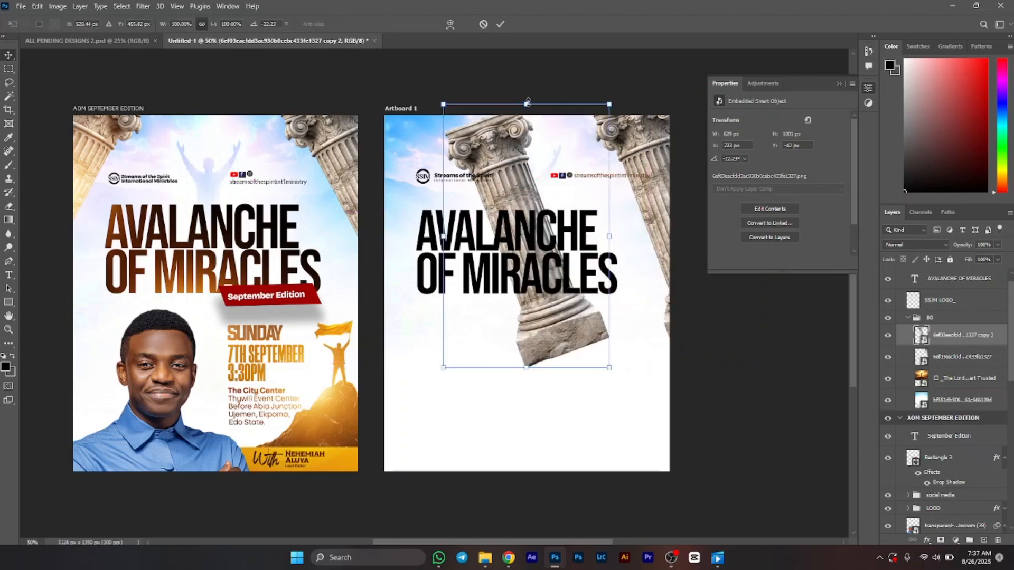
pyautogui.rightClick(513, 163)
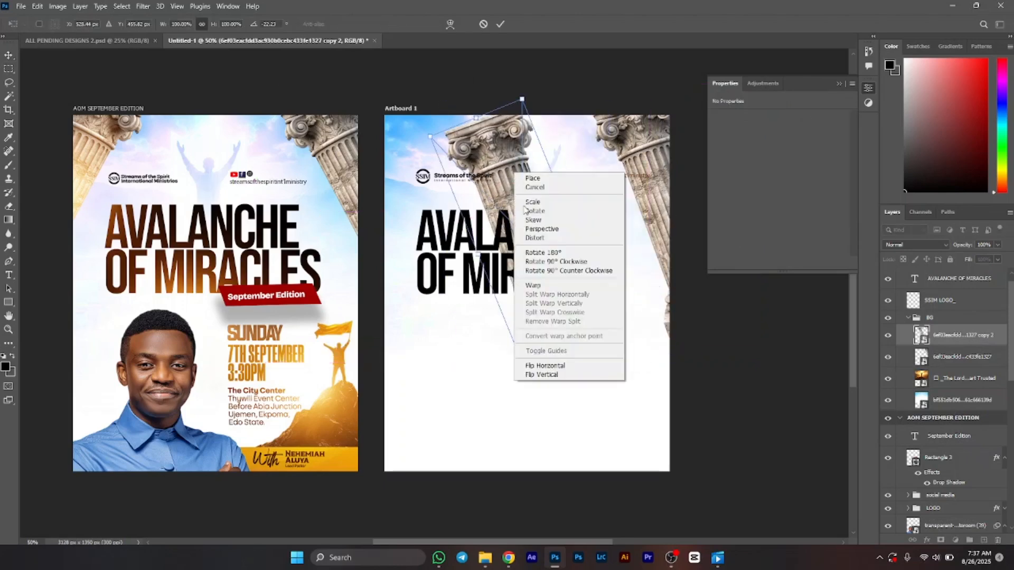
pyautogui.click(536, 365)
pyautogui.moveTo(529, 155); pyautogui.dragTo(375, 134)
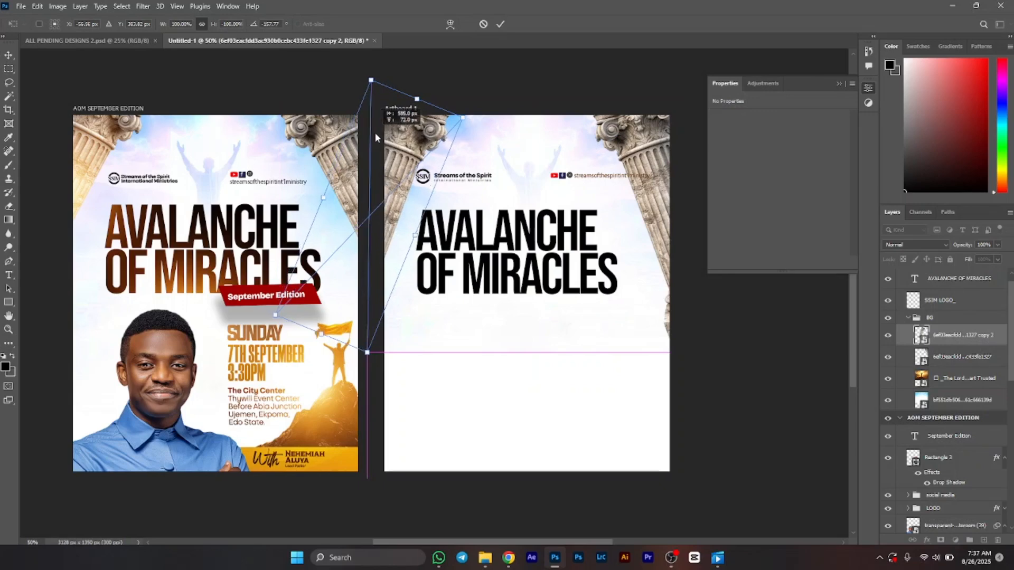
pyautogui.press('Return')
# Step: Select the social media handle text on the logo layer and move it down beneath the social icons
pyautogui.click(637, 155)
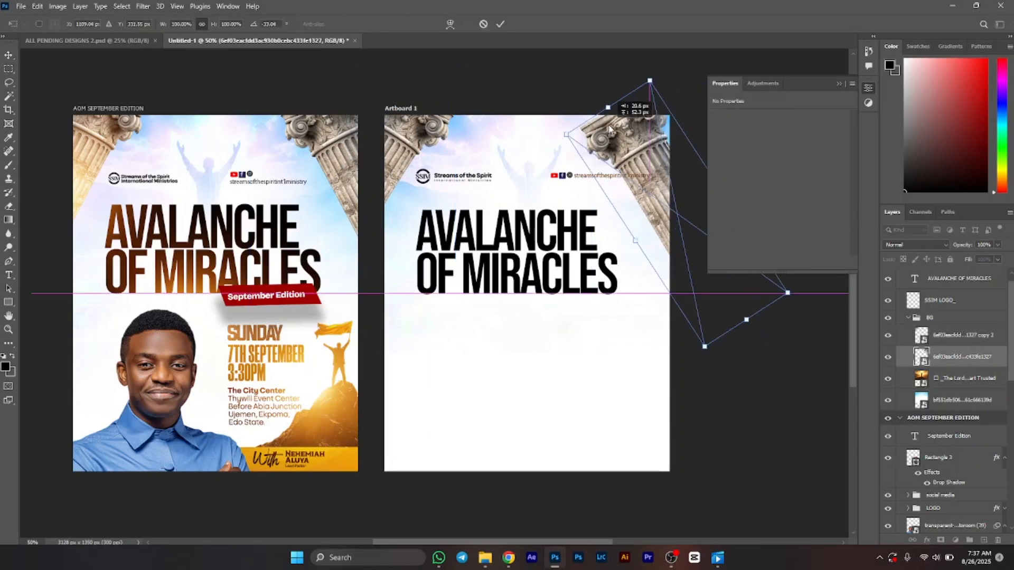
pyautogui.click(568, 185)
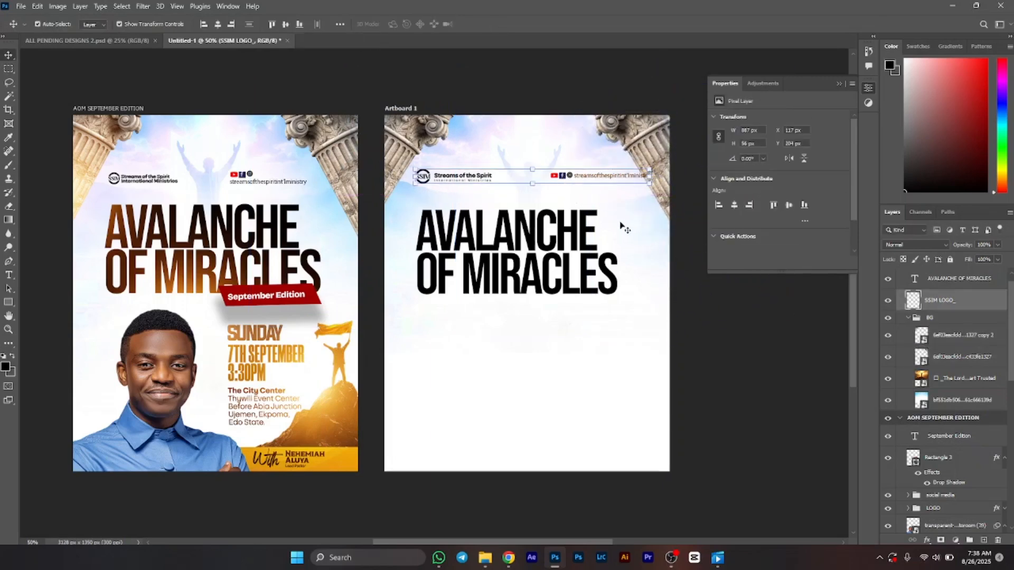
pyautogui.hotkey('ctrl', '+')
pyautogui.hotkey('ctrl', '+')
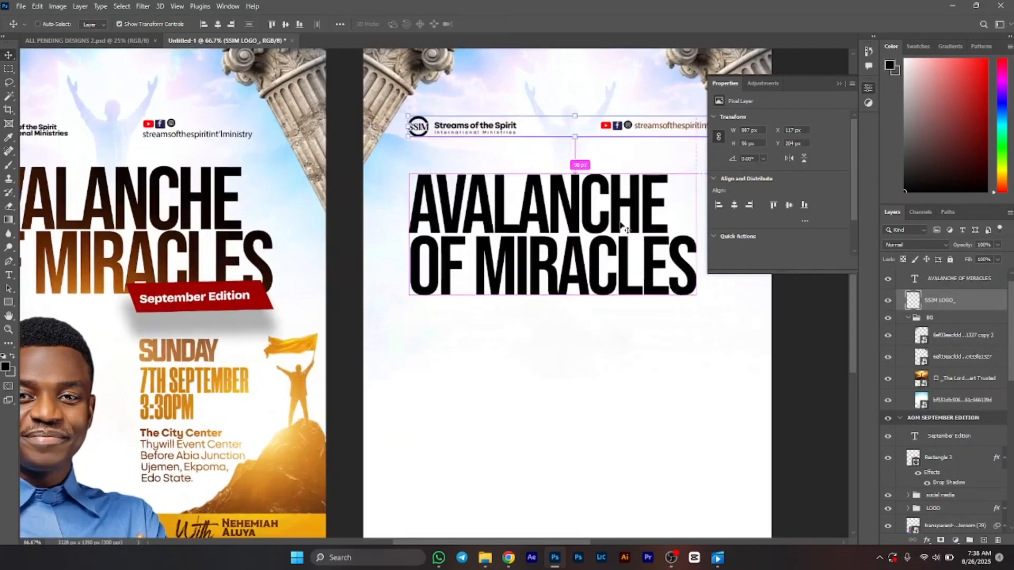
pyautogui.hscroll(6, 624, 227)
pyautogui.scroll(3, 623, 227)
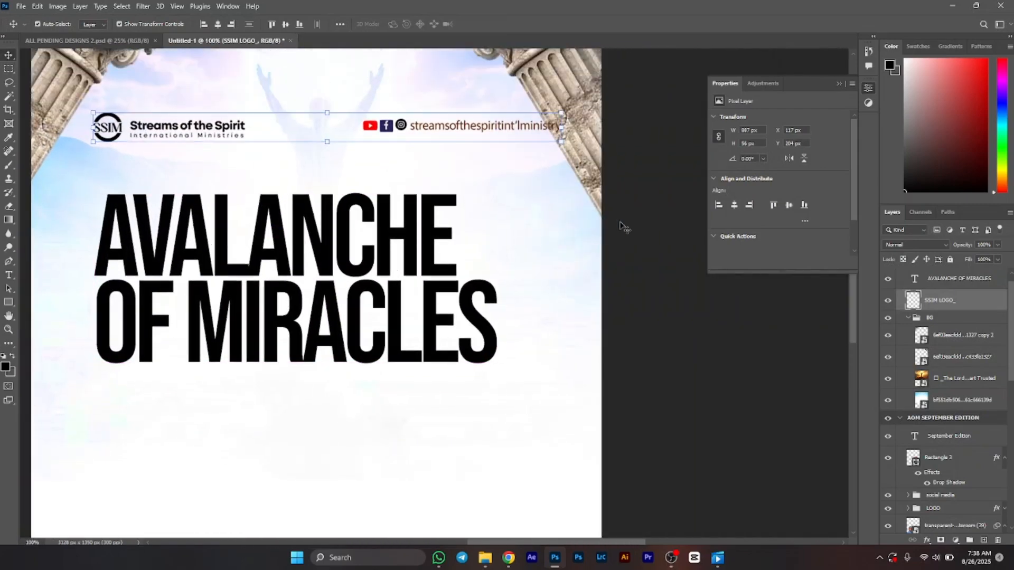
pyautogui.press('m')
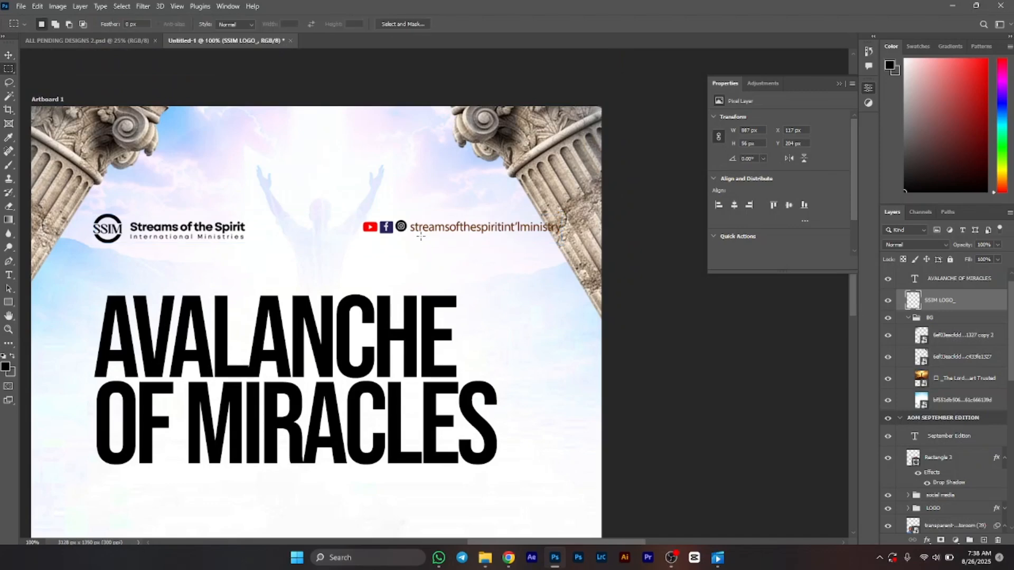
pyautogui.moveTo(412, 216); pyautogui.dragTo(440, 258)
pyautogui.moveTo(413, 206); pyautogui.dragTo(583, 243)
pyautogui.press('Left')
pyautogui.press('v')
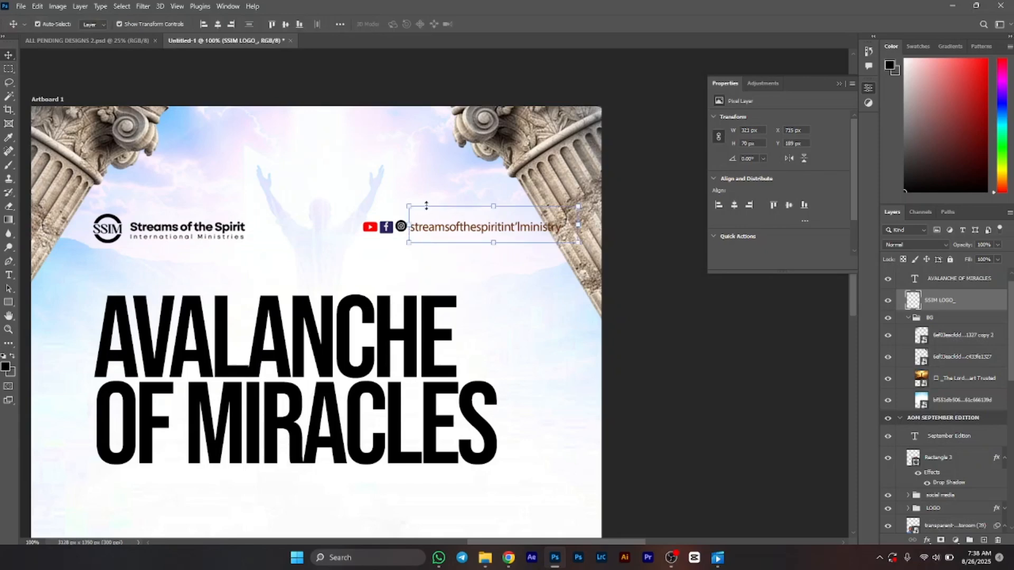
pyautogui.moveTo(458, 235); pyautogui.dragTo(415, 245)
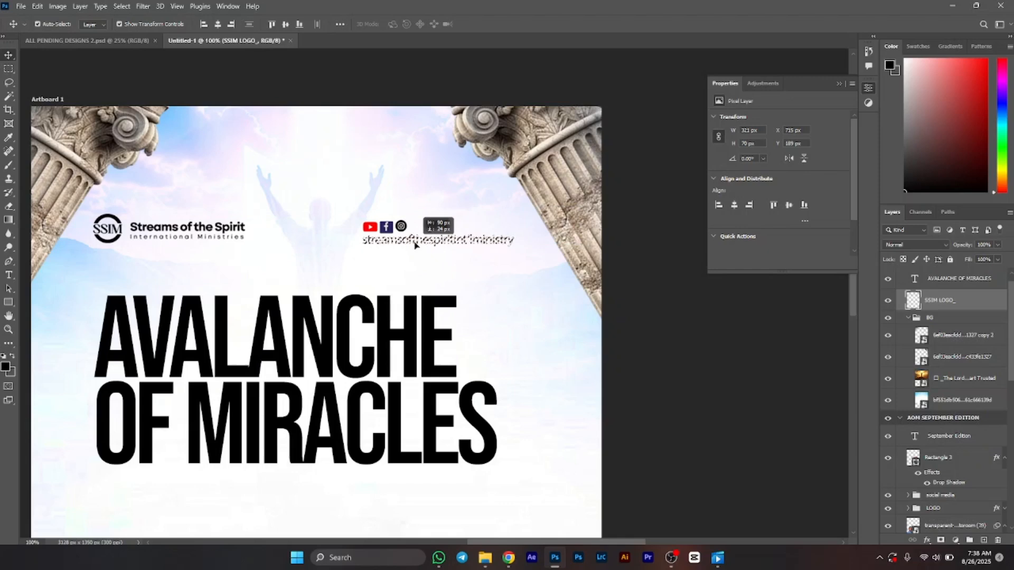
pyautogui.moveTo(414, 244); pyautogui.dragTo(415, 244)
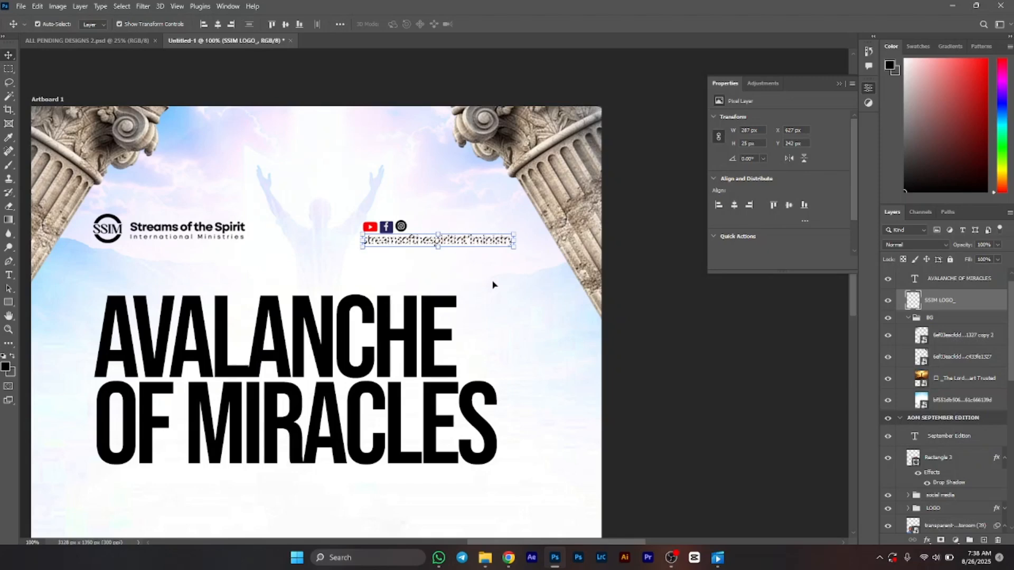
pyautogui.hotkey('ctrl', 'd')
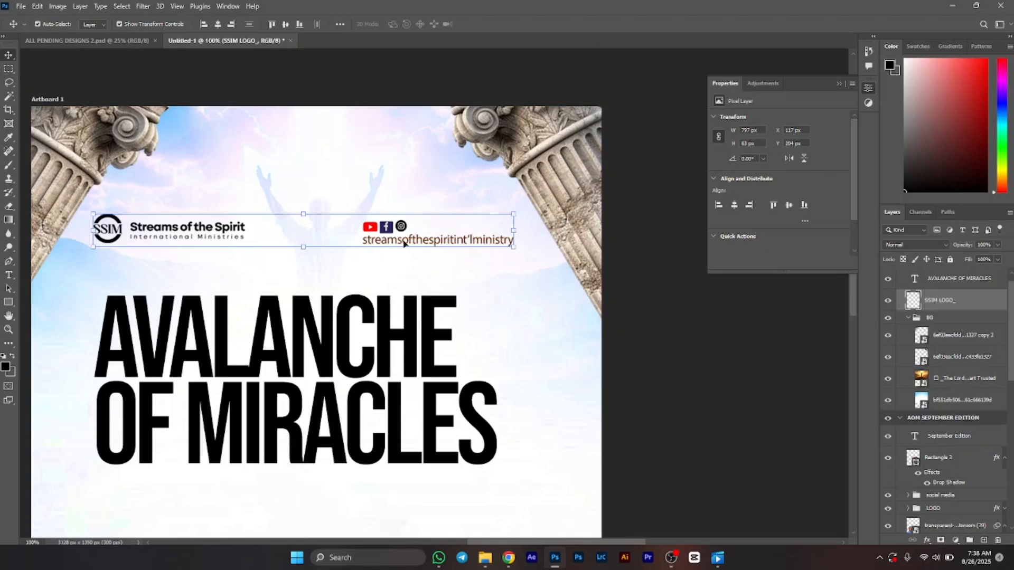
# Step: Select the social icons and handle on the logo layer and move them up slightly, then deselect
pyautogui.press('m')
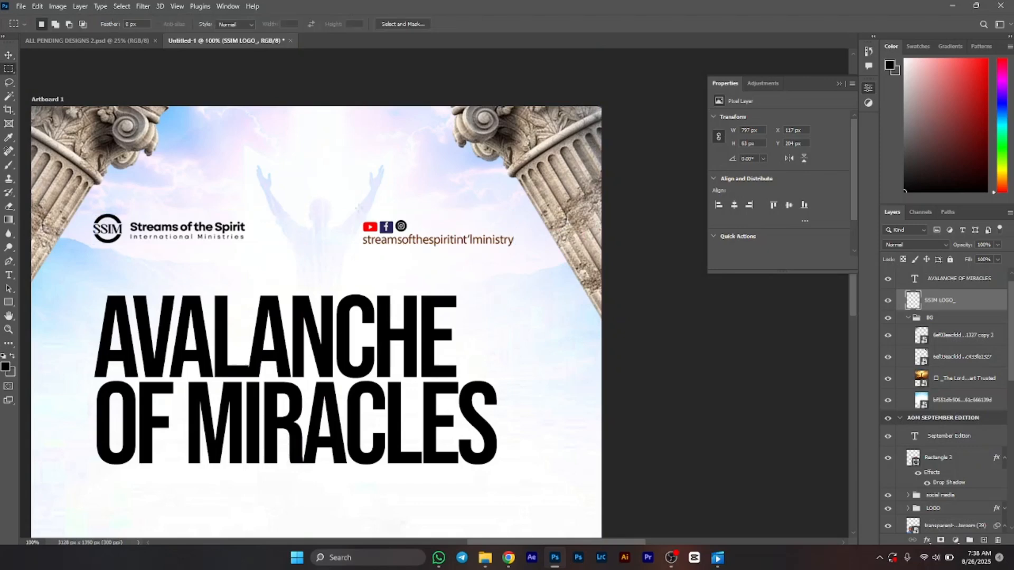
pyautogui.moveTo(358, 209); pyautogui.dragTo(531, 255)
pyautogui.press('v')
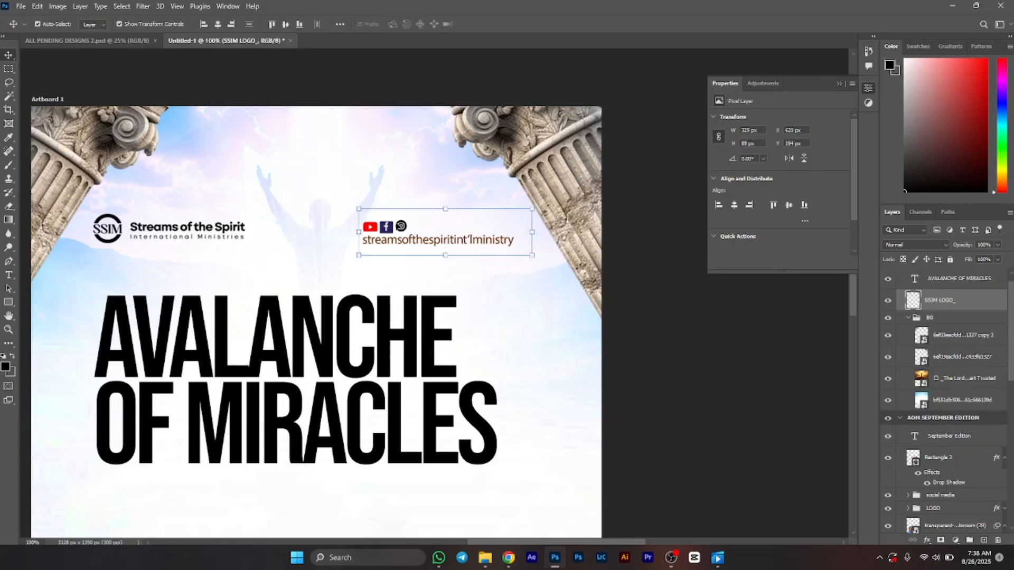
pyautogui.moveTo(399, 227); pyautogui.dragTo(401, 221)
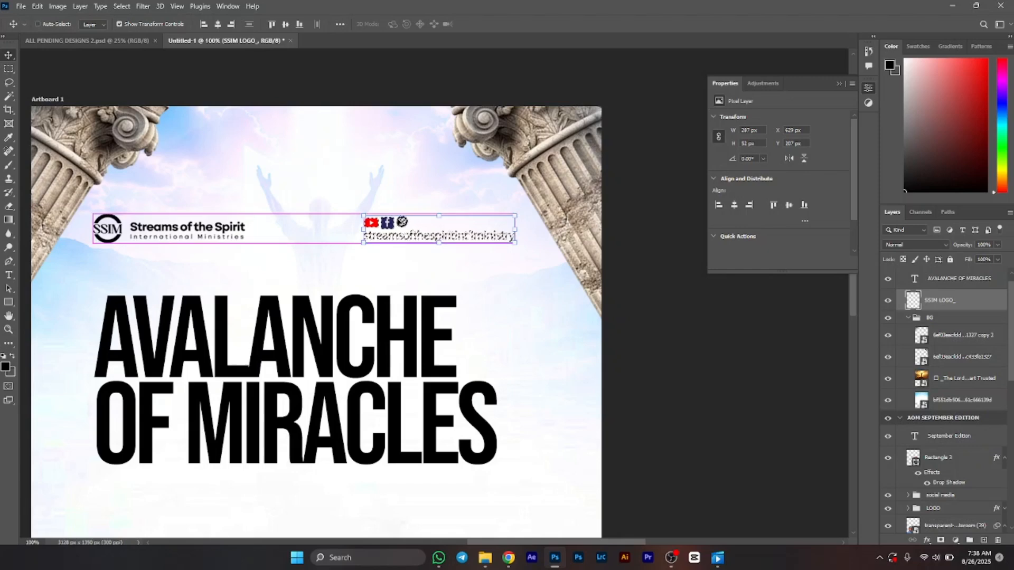
pyautogui.hotkey('ctrl', 'd')
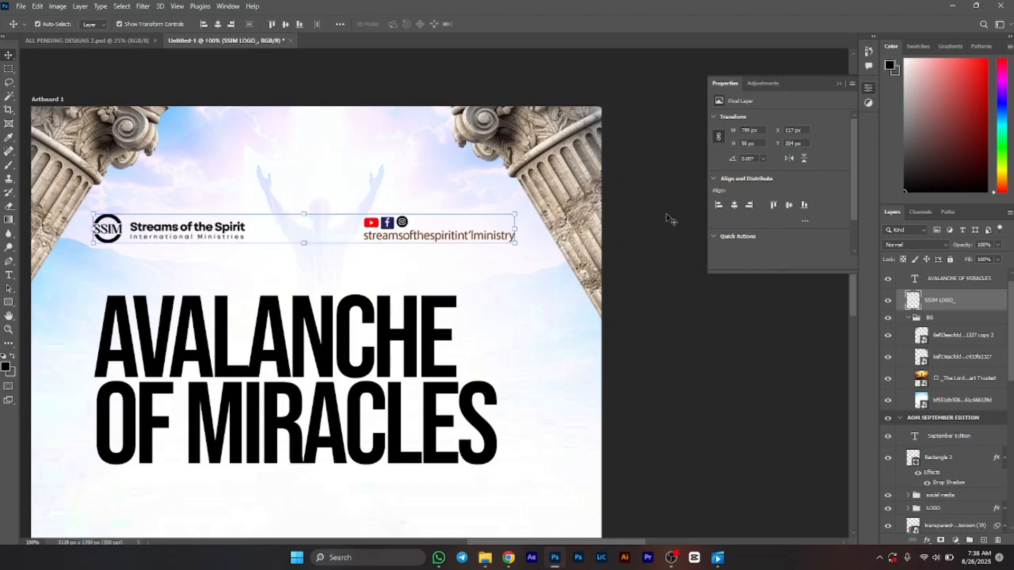
# Step: Enlarge the AVALANCHE OF MIRACLES title to about 106% and nudge it slightly down
pyautogui.hotkey('ctrl', '-')
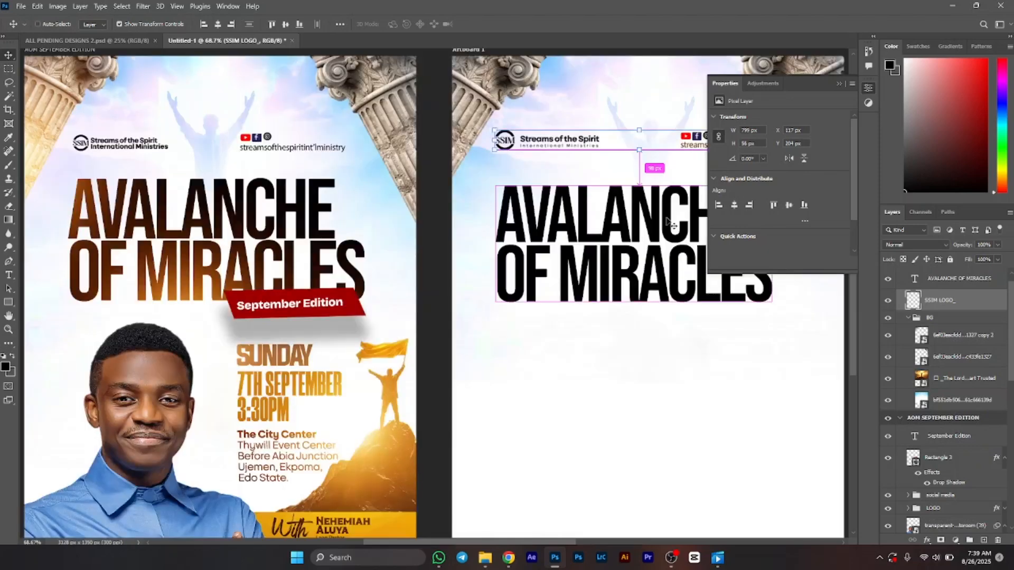
pyautogui.hotkey('ctrl', '-')
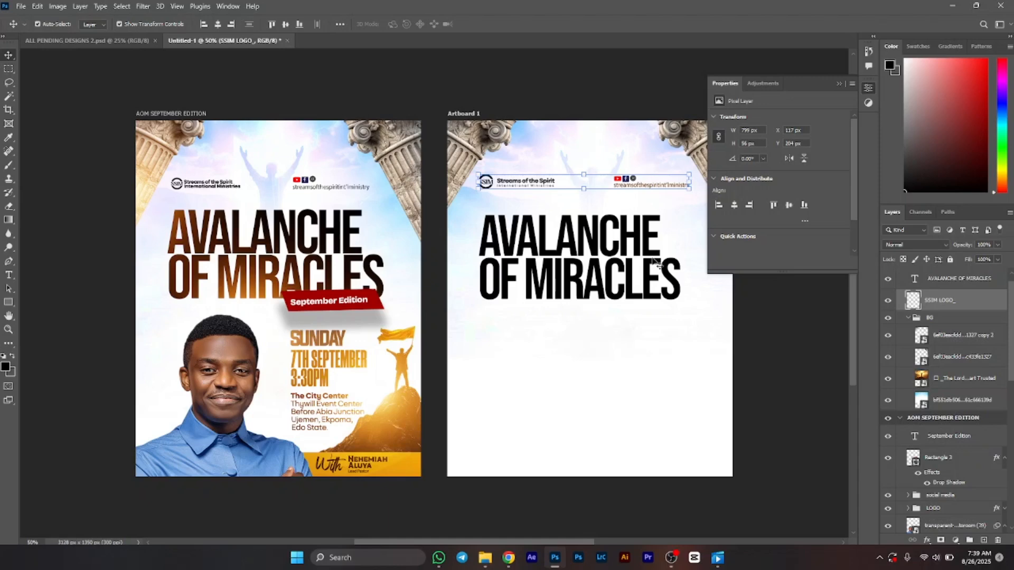
pyautogui.hscroll(4, 655, 263)
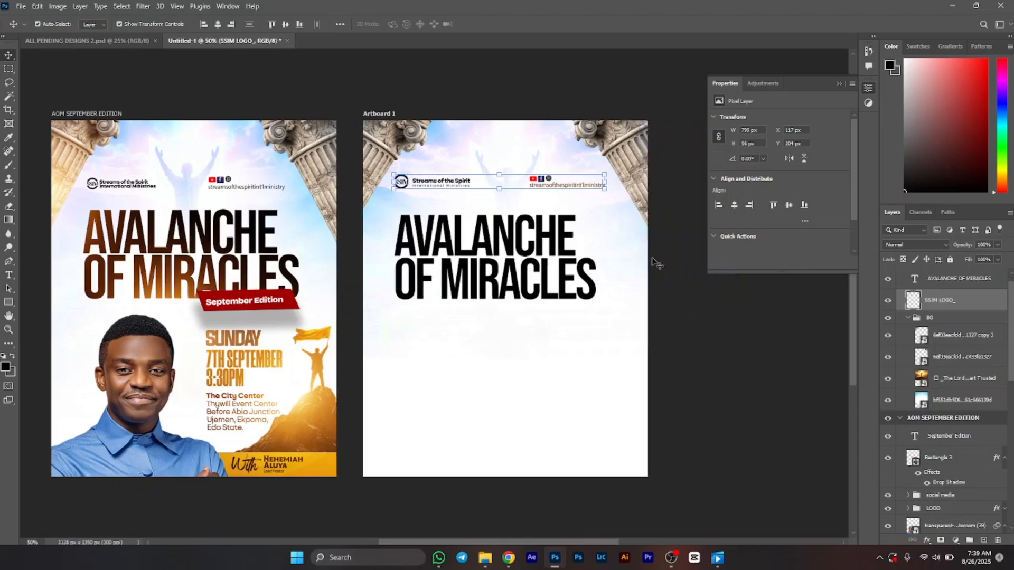
pyautogui.click(505, 246)
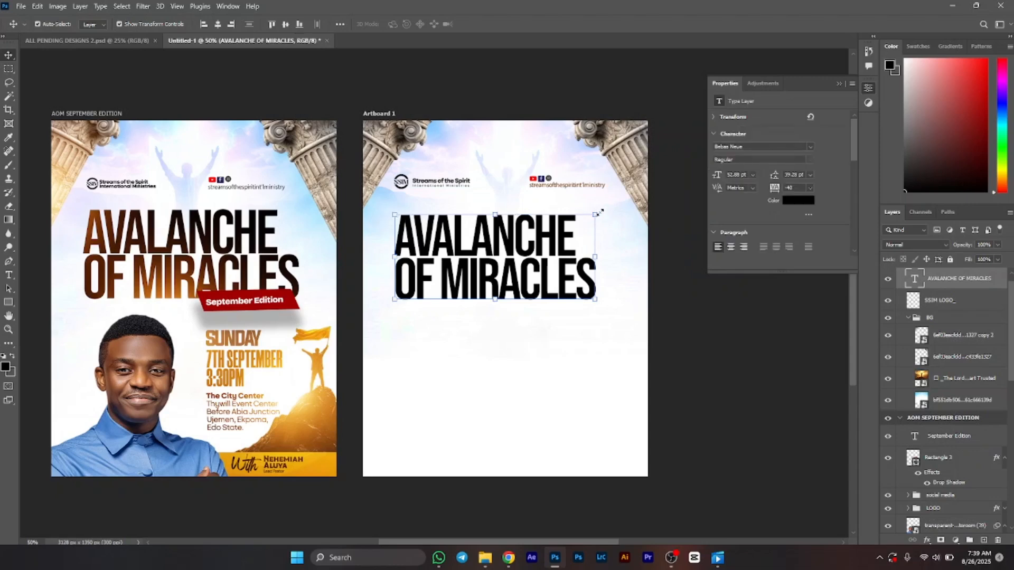
pyautogui.moveTo(599, 213); pyautogui.dragTo(613, 209)
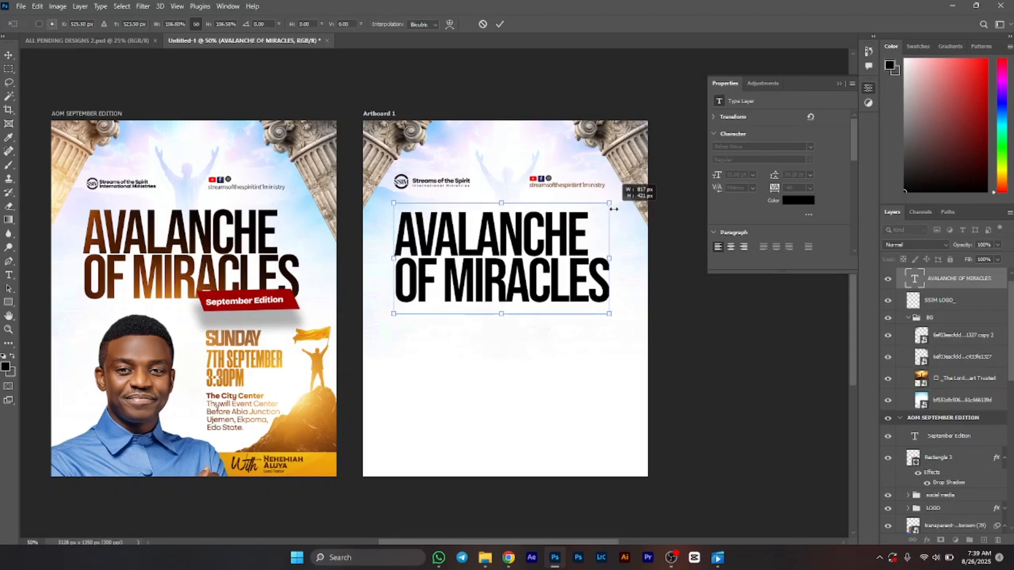
pyautogui.press('Return')
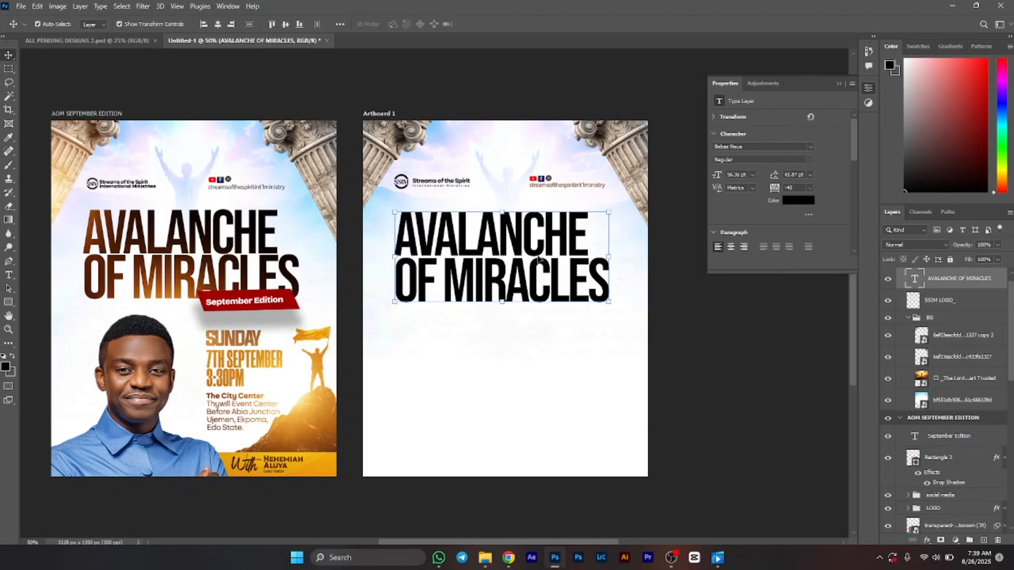
pyautogui.moveTo(505, 248); pyautogui.dragTo(505, 252)
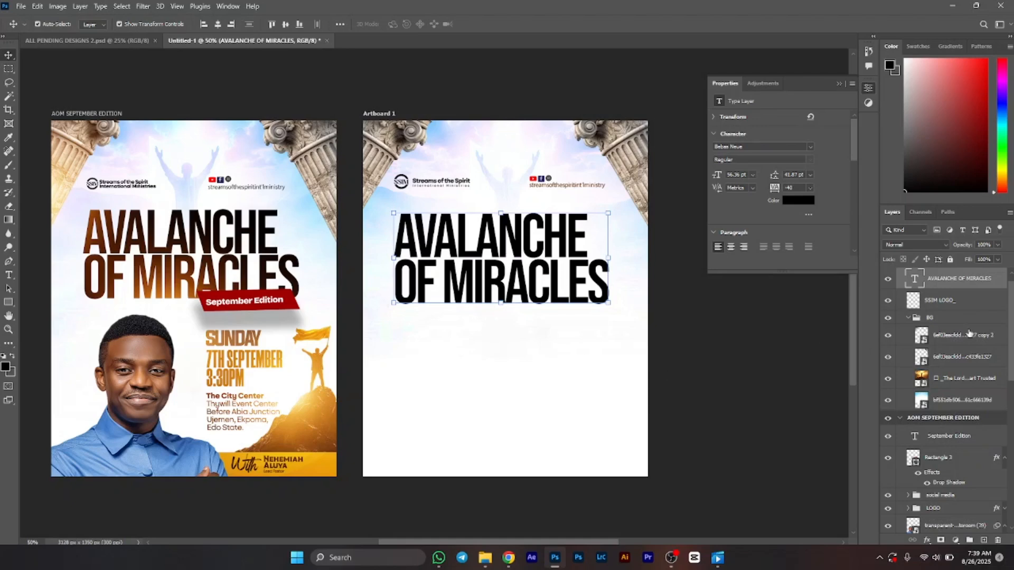
# Step: Select the BG group and lock it
pyautogui.click(969, 309)
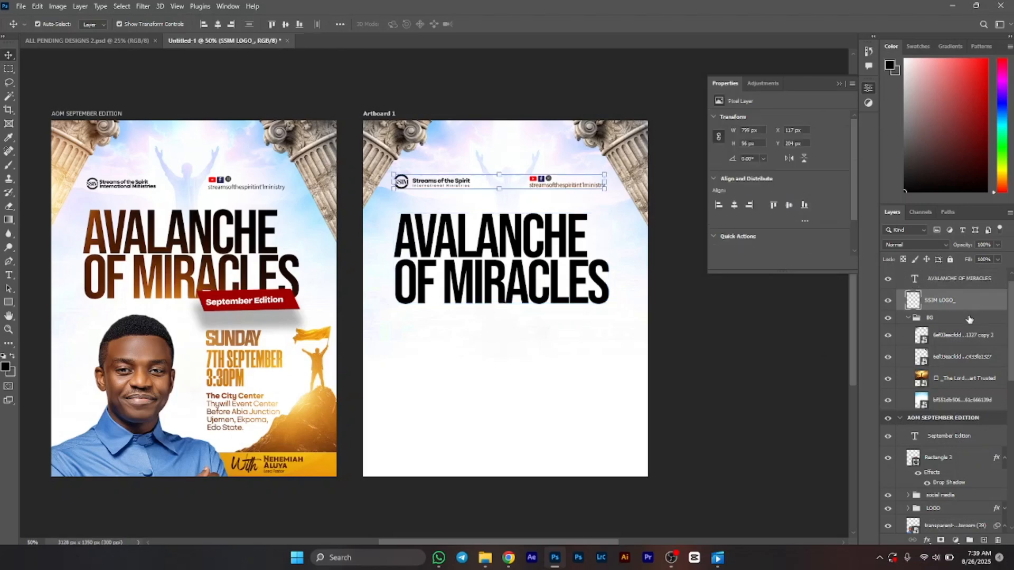
pyautogui.click(968, 317)
pyautogui.click(950, 259)
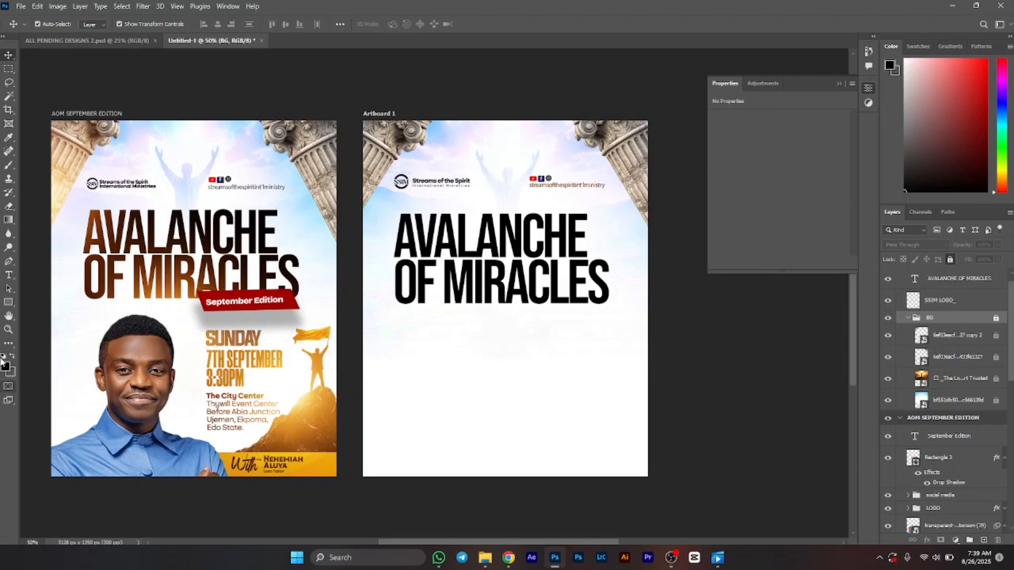
# Step: Draw a rectangle about 429 × 88 px with no stroke, filled with red sampled from the reference's September Edition ribbon
pyautogui.click(8, 302)
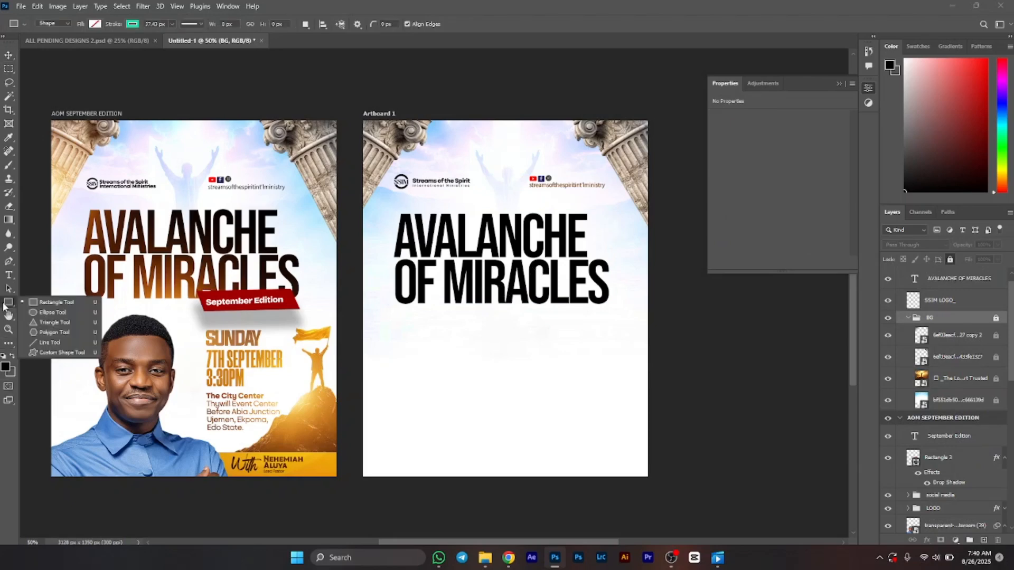
pyautogui.click(40, 306)
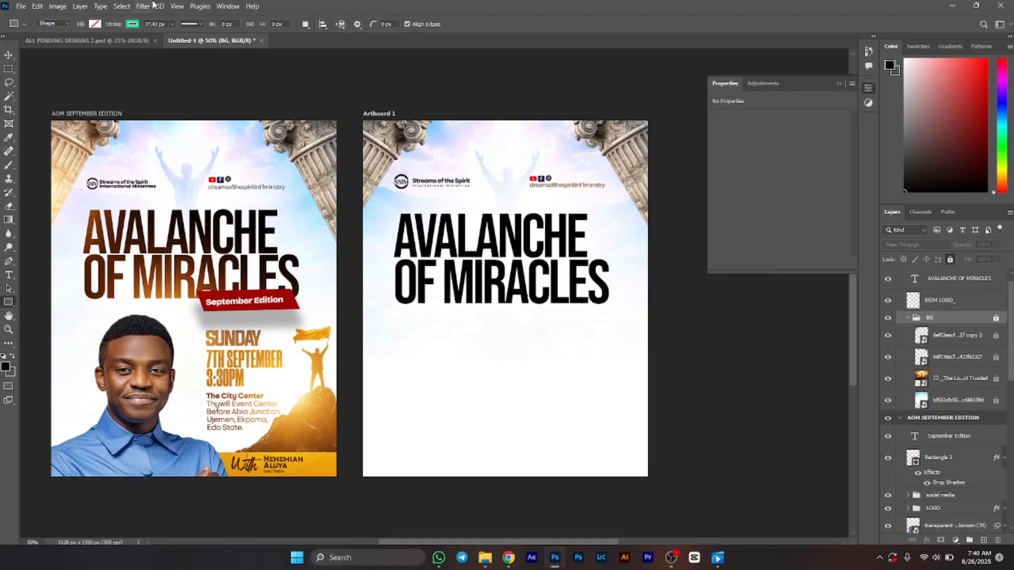
pyautogui.click(132, 24)
pyautogui.click(71, 46)
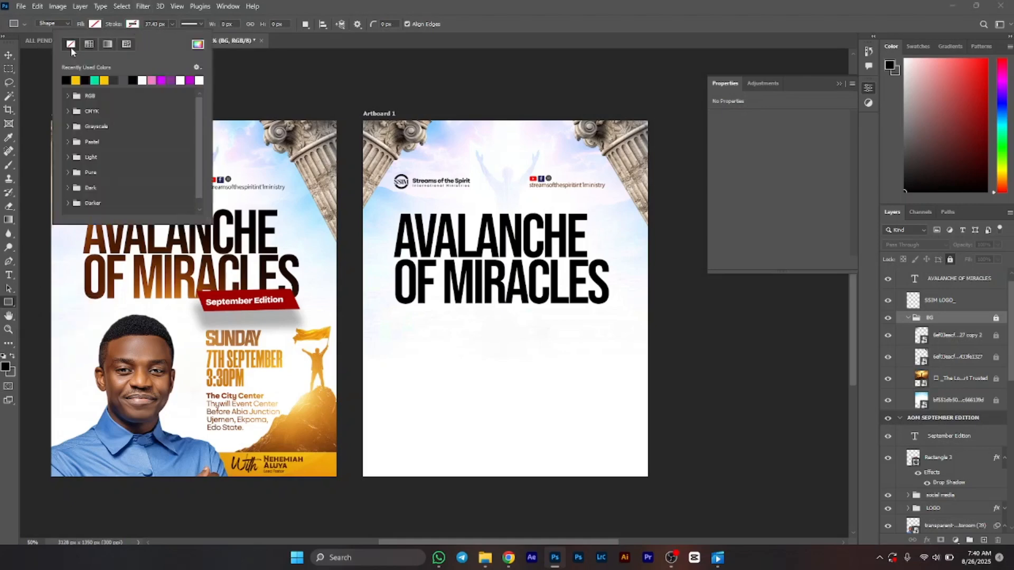
pyautogui.click(97, 25)
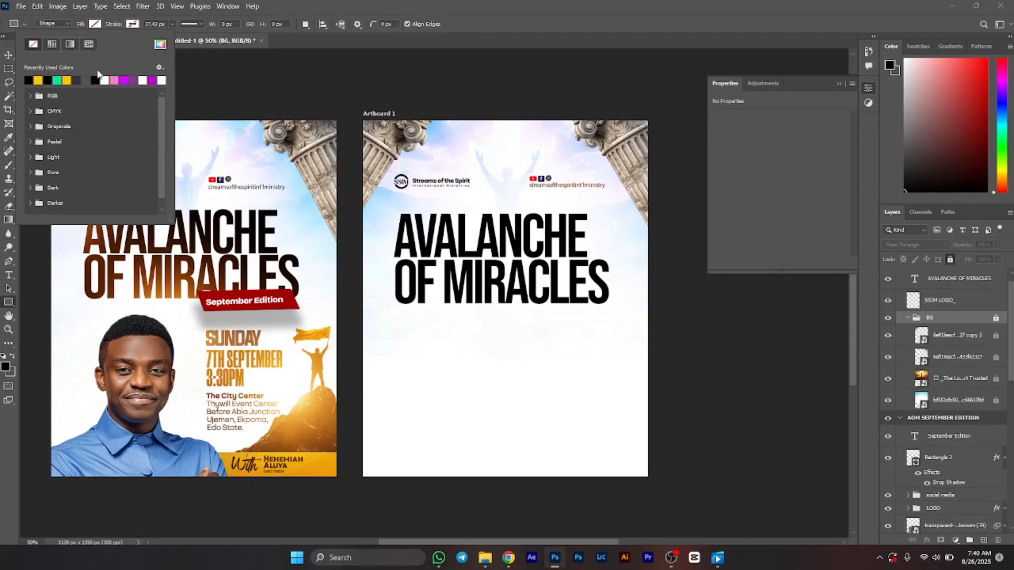
pyautogui.click(161, 44)
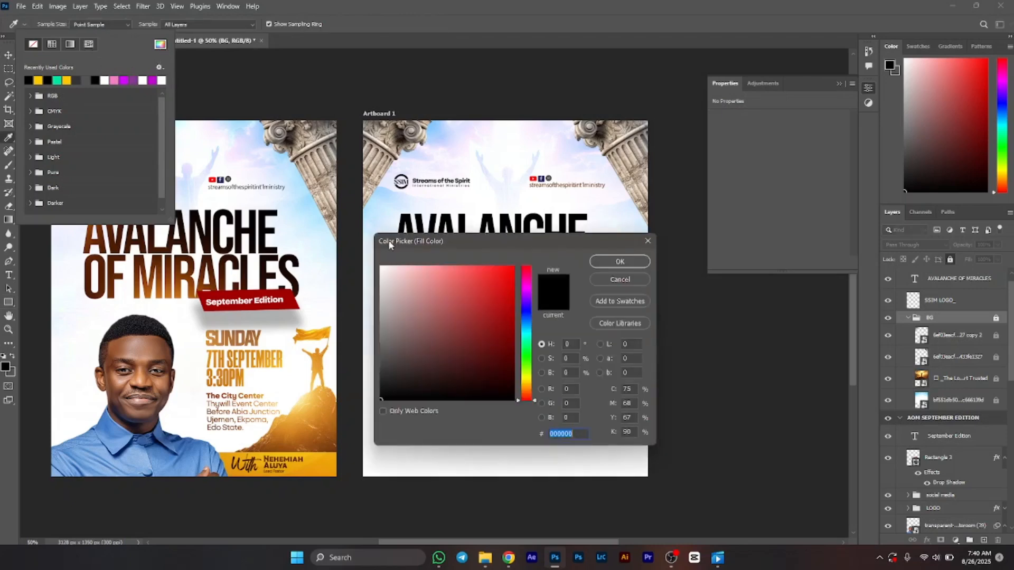
pyautogui.click(513, 326)
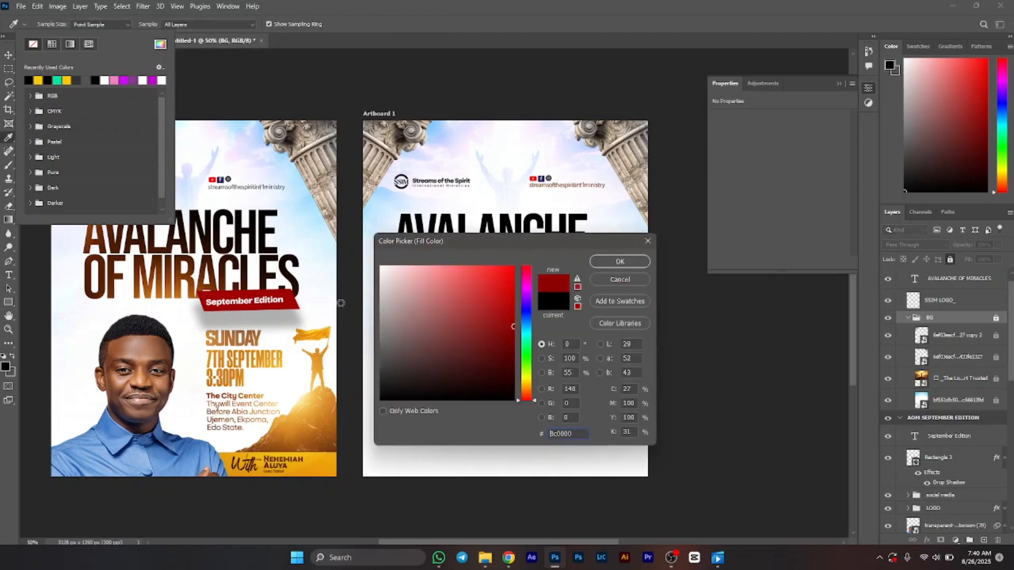
pyautogui.click(293, 298)
pyautogui.click(620, 262)
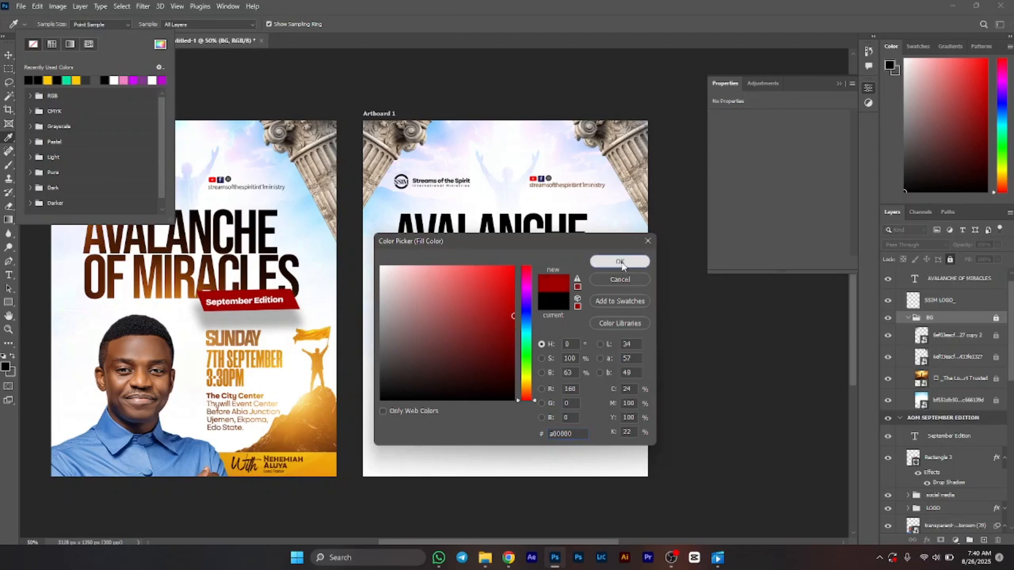
pyautogui.moveTo(467, 332); pyautogui.dragTo(580, 355)
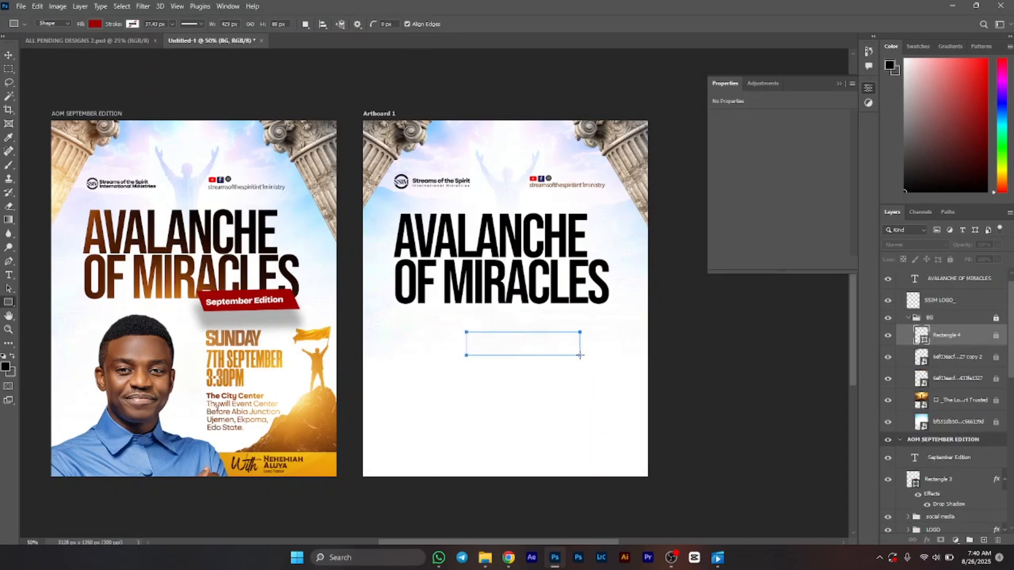
# Step: Move the rectangle layer out of the BG group to the top of the stack and place it under the title
pyautogui.press('v')
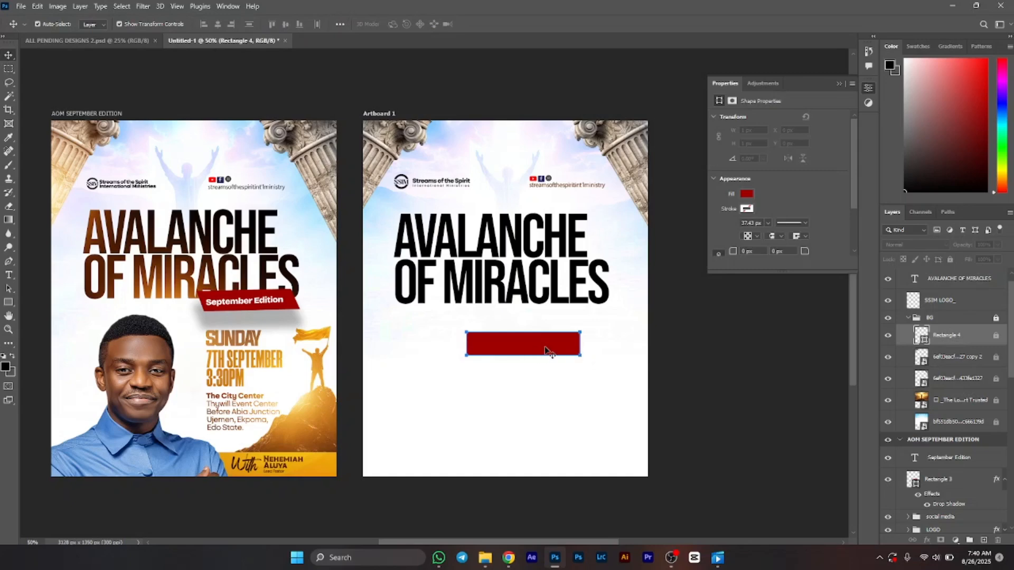
pyautogui.moveTo(945, 334); pyautogui.dragTo(951, 289)
pyautogui.moveTo(556, 351); pyautogui.dragTo(574, 329)
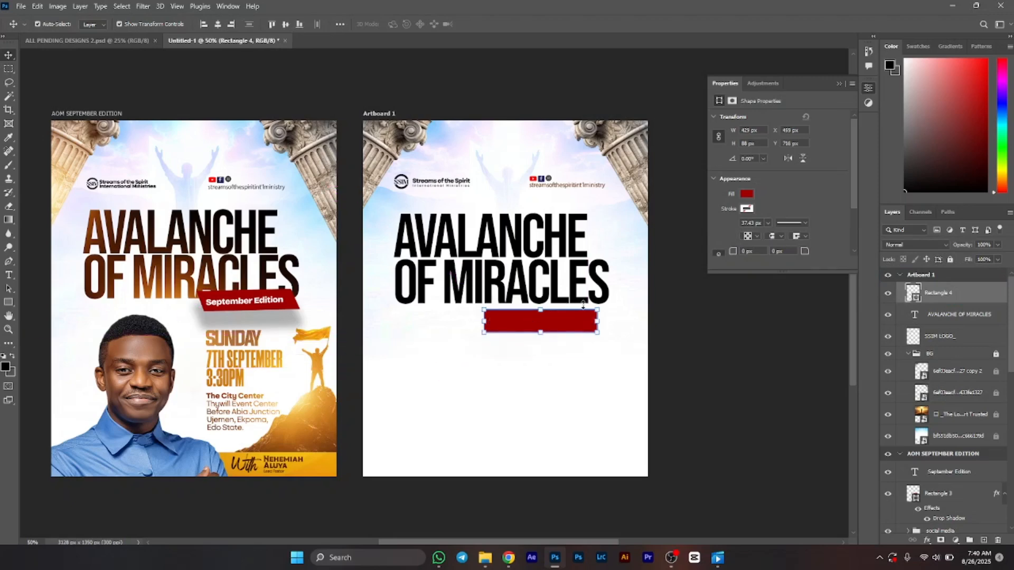
# Step: Skew the rectangle's top corners into a slanted ribbon shape and move it lower beneath the title
pyautogui.press('ctrl')
pyautogui.moveTo(597, 311); pyautogui.dragTo(582, 312)
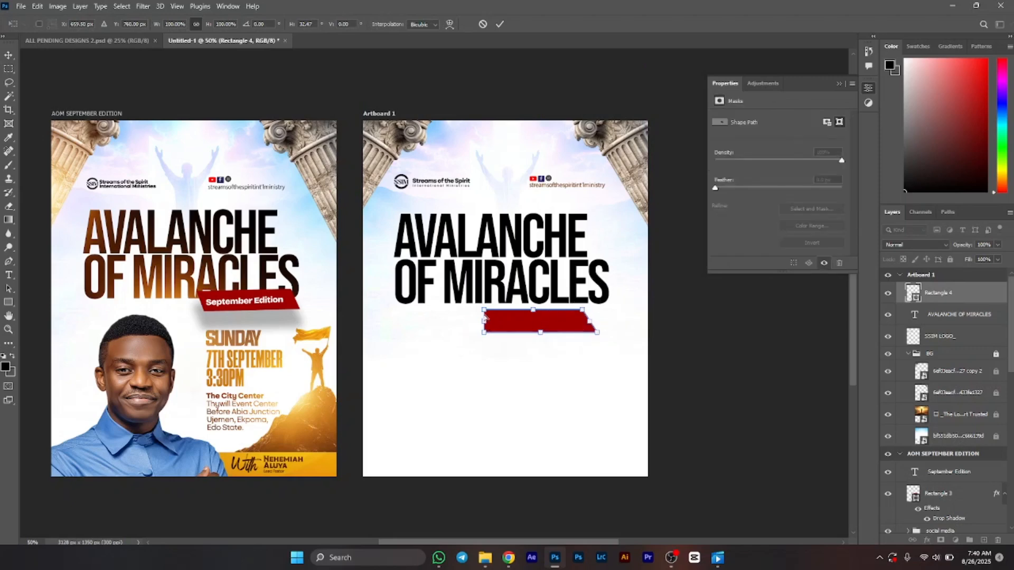
pyautogui.moveTo(484, 310); pyautogui.dragTo(472, 313)
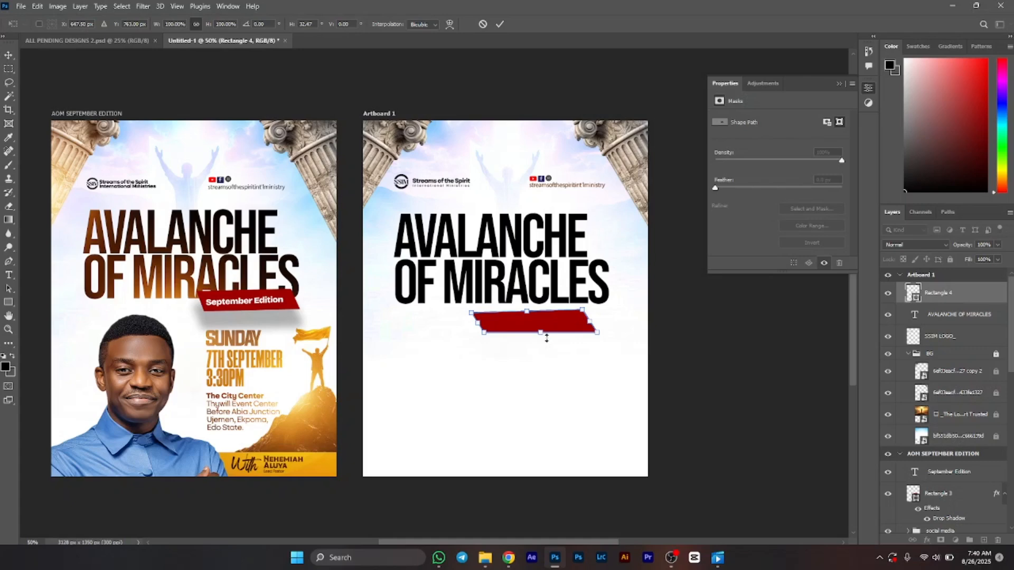
pyautogui.press('Return')
pyautogui.moveTo(552, 324); pyautogui.dragTo(559, 353)
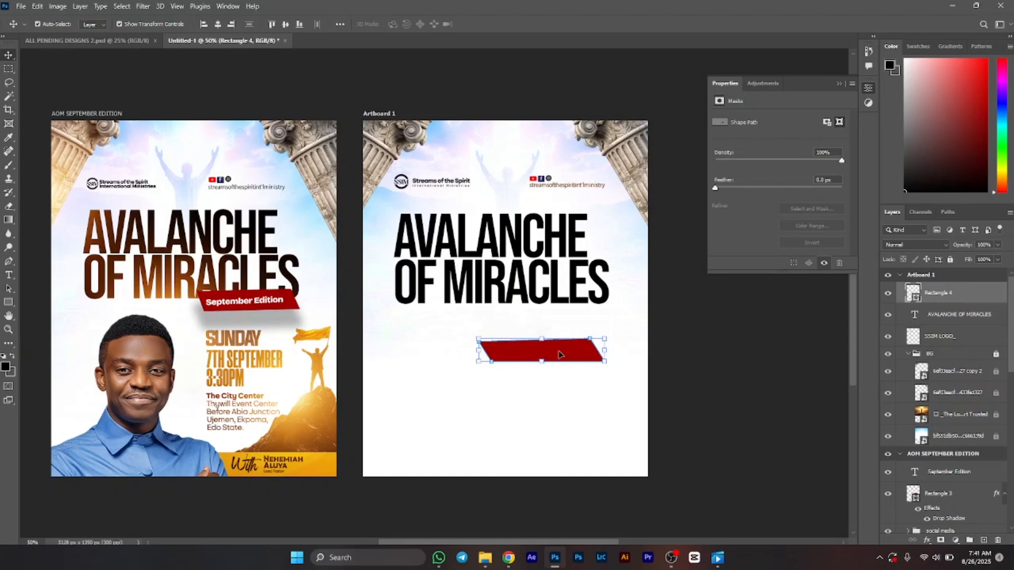
# Step: Add the text September Edition and move and scale it to sit on the red ribbon
pyautogui.press('t')
pyautogui.click(465, 432)
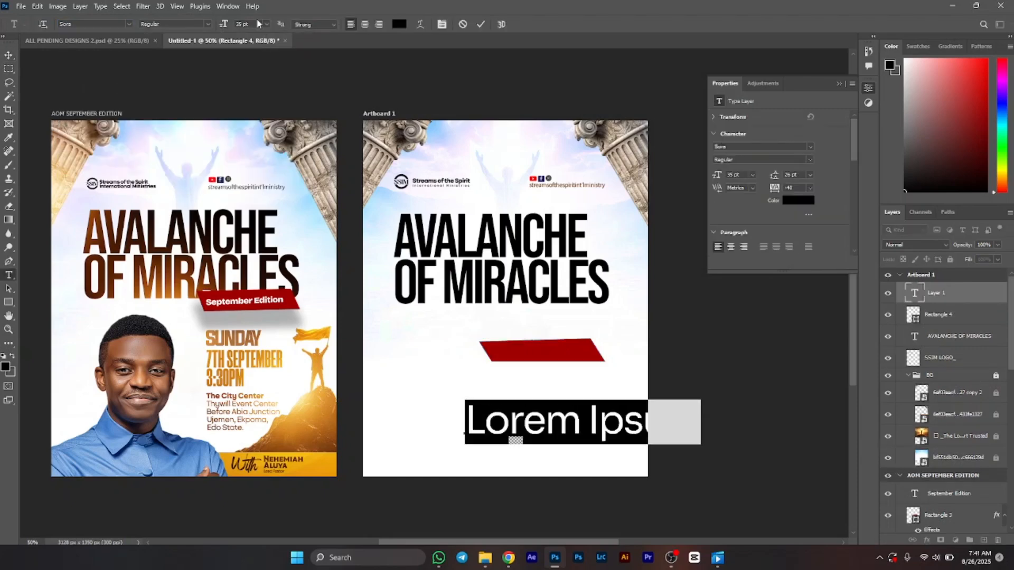
pyautogui.click(267, 25)
pyautogui.click(256, 97)
pyautogui.write('September Edition')
pyautogui.hotkey('ctrl', 'Return')
pyautogui.press('v')
pyautogui.moveTo(509, 430); pyautogui.dragTo(532, 355)
pyautogui.moveTo(625, 362); pyautogui.dragTo(587, 358)
pyautogui.moveTo(549, 353); pyautogui.dragTo(555, 353)
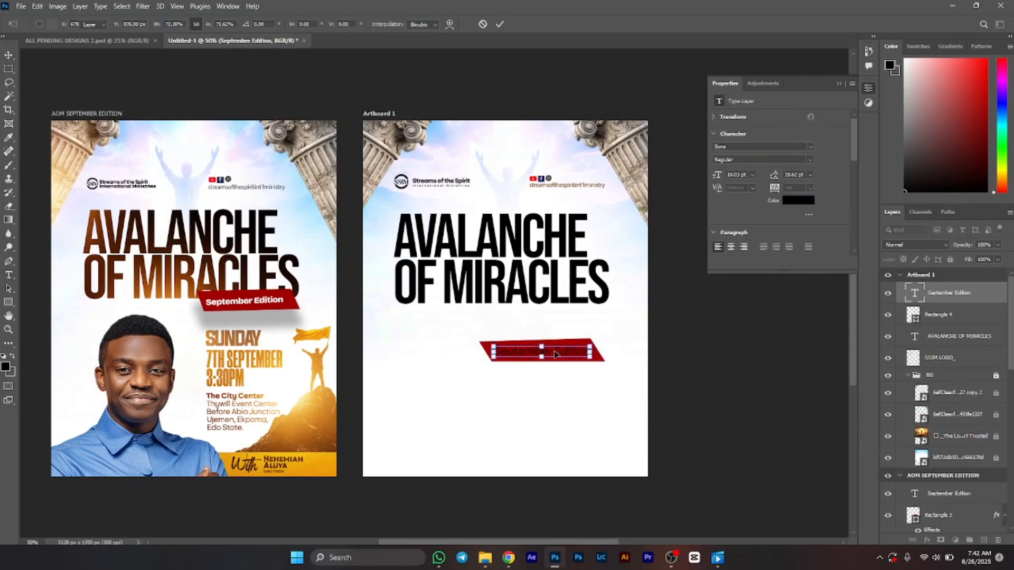
pyautogui.press('Return')
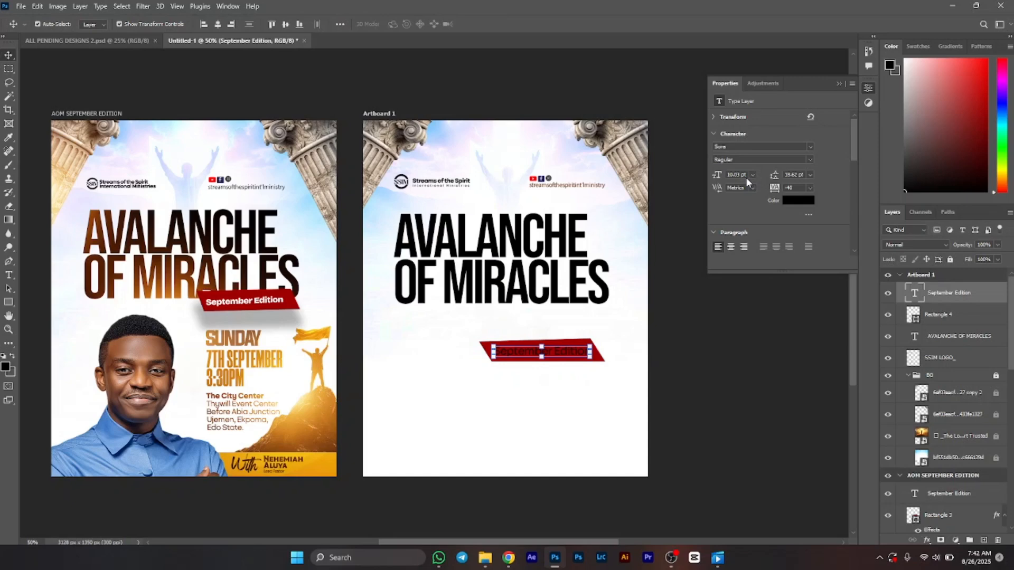
# Step: Set the September Edition text to SemiBold and fill it white
pyautogui.click(809, 160)
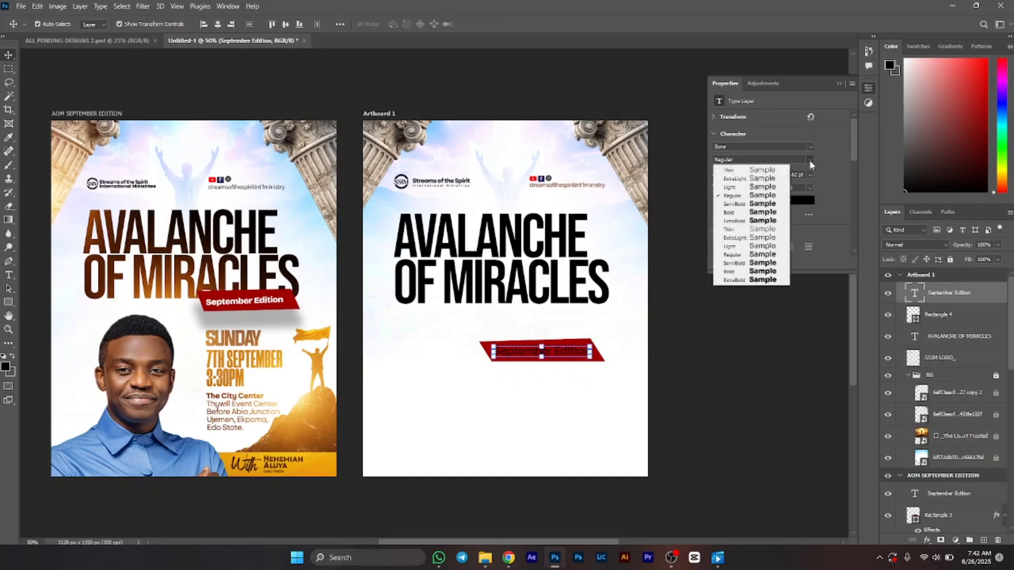
pyautogui.click(754, 263)
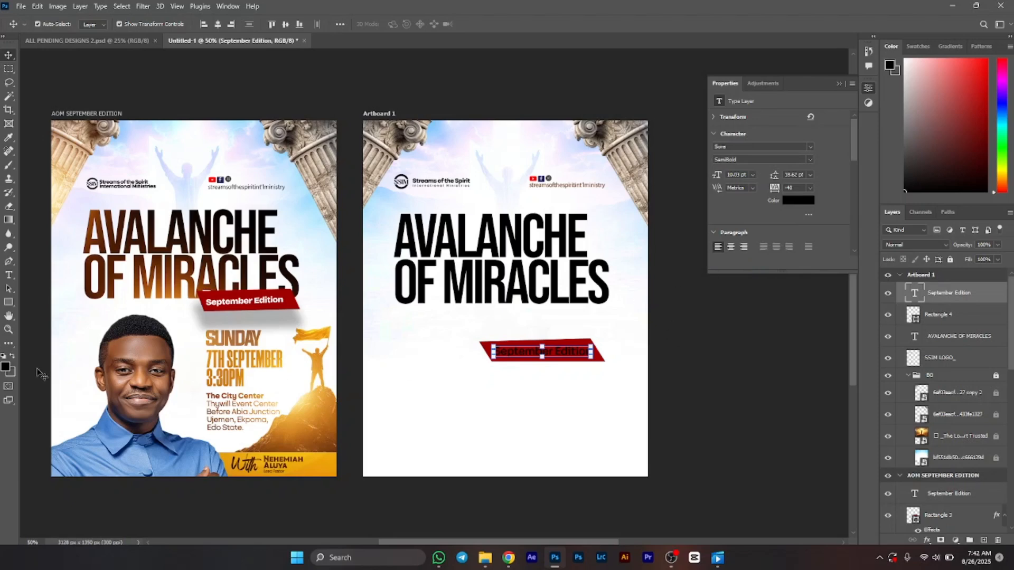
pyautogui.click(944, 86)
pyautogui.moveTo(944, 86); pyautogui.dragTo(876, 45)
pyautogui.hotkey('alt', 'BackSpace')
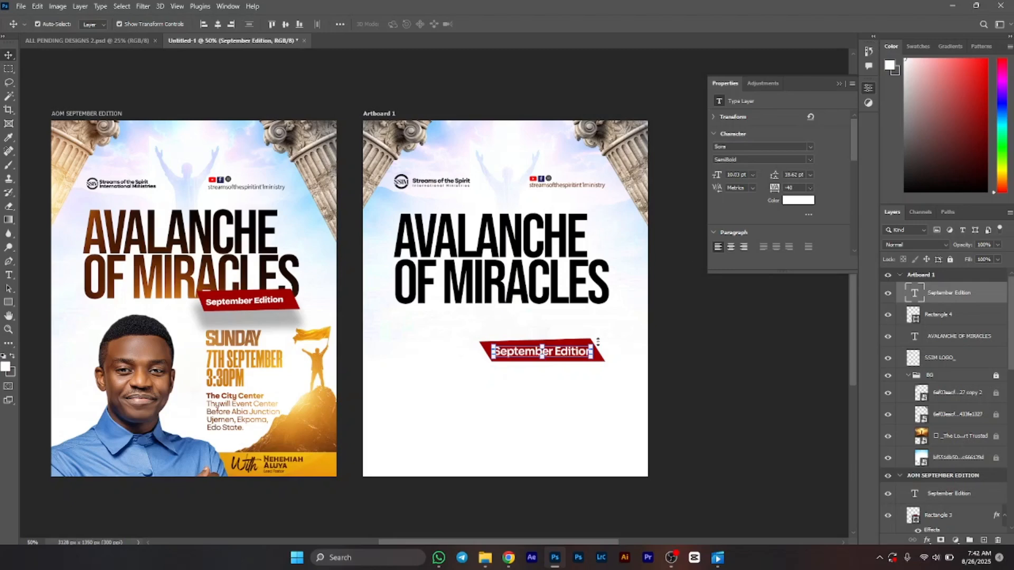
# Step: Add a drop shadow to the red ribbon rectangle with 32% opacity, 61 px distance, 24 px spread and 57 px size
pyautogui.click(590, 394)
pyautogui.click(598, 354)
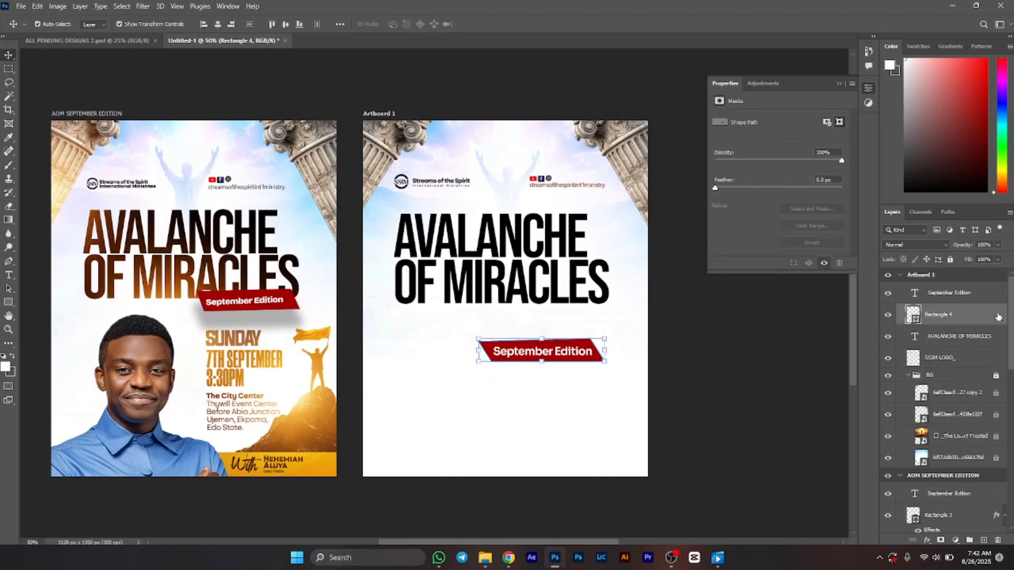
pyautogui.doubleClick(998, 317)
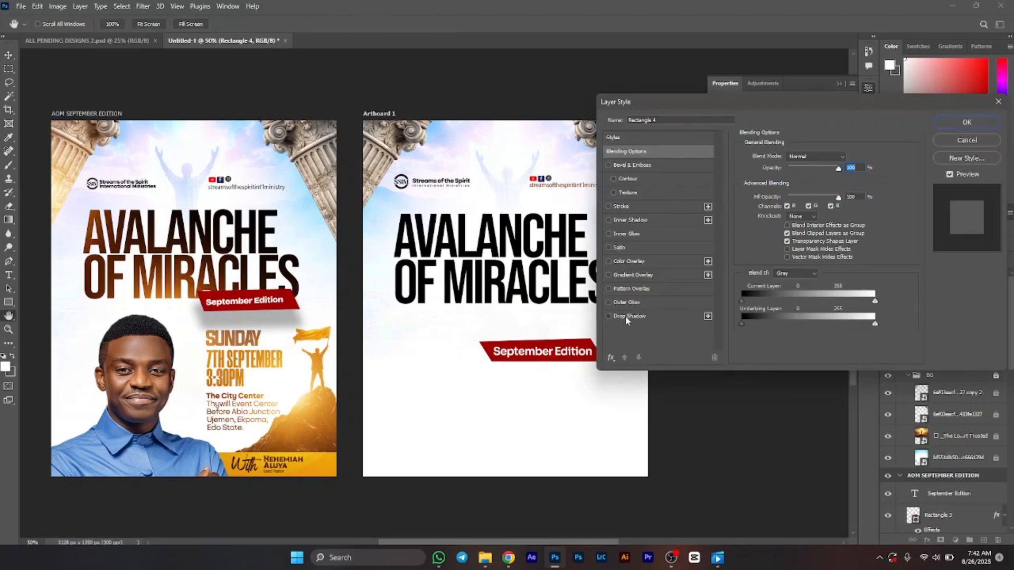
pyautogui.click(625, 316)
pyautogui.moveTo(573, 365)
pyautogui.mouseDown()
pyautogui.moveTo(580, 373)
pyautogui.moveTo(575, 366)
pyautogui.mouseUp()
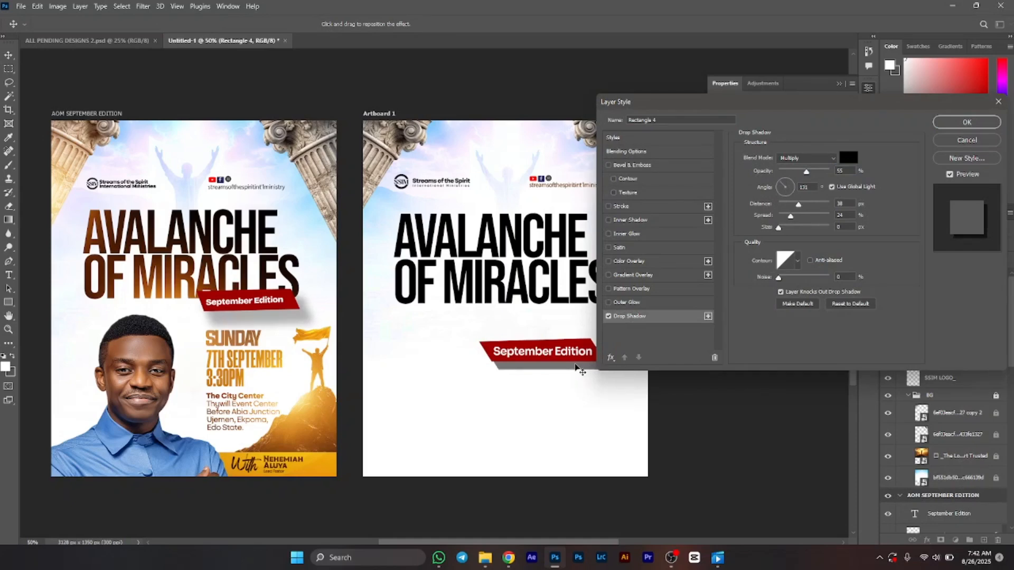
pyautogui.click(790, 228)
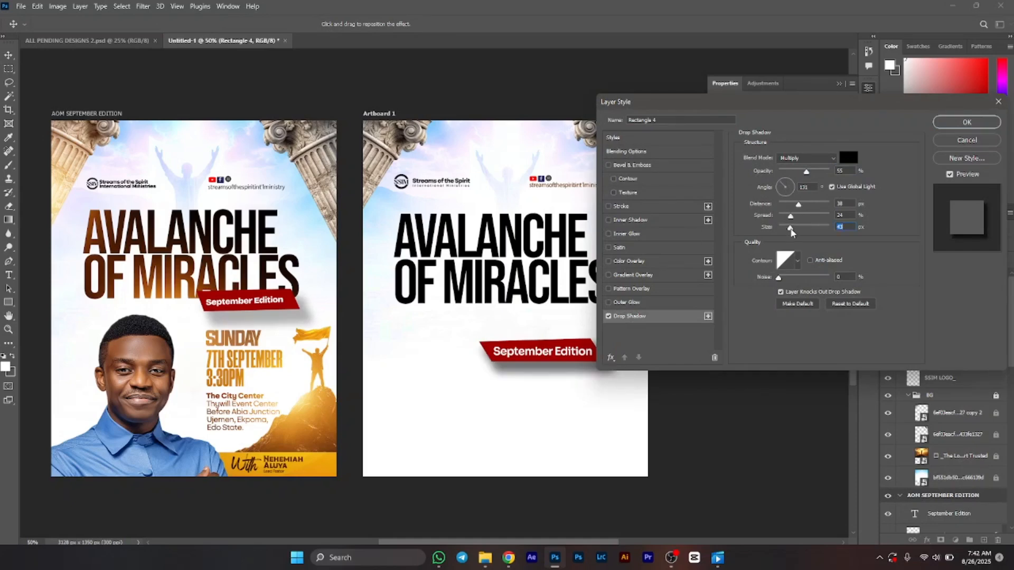
pyautogui.moveTo(792, 232); pyautogui.dragTo(790, 234)
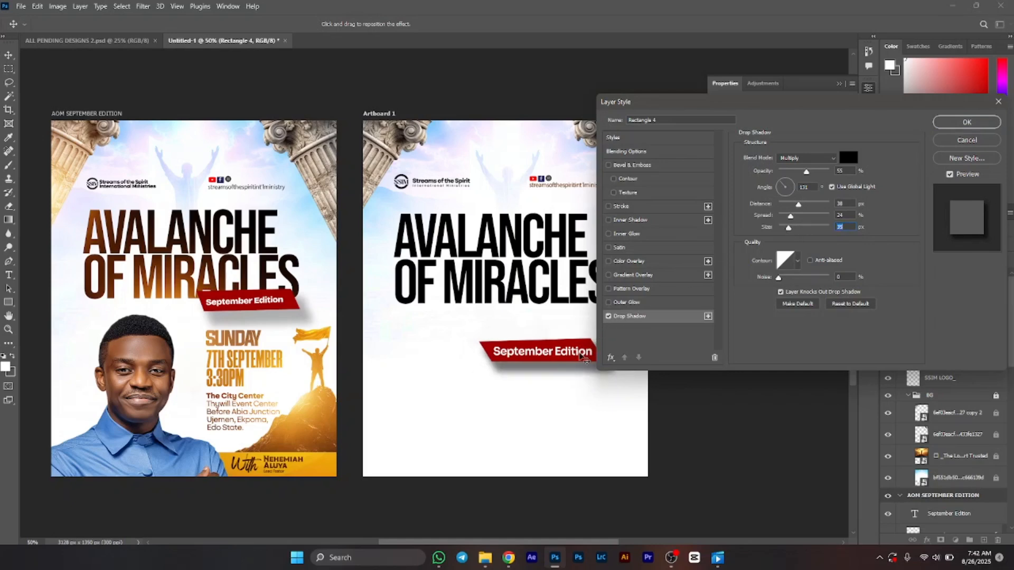
pyautogui.moveTo(585, 355); pyautogui.dragTo(591, 357)
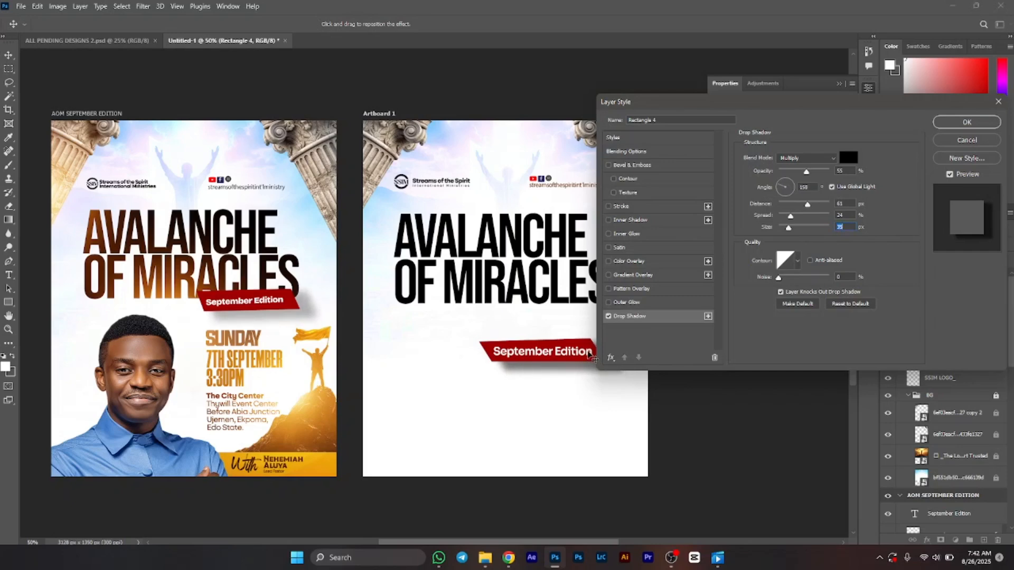
pyautogui.moveTo(797, 175); pyautogui.dragTo(795, 175)
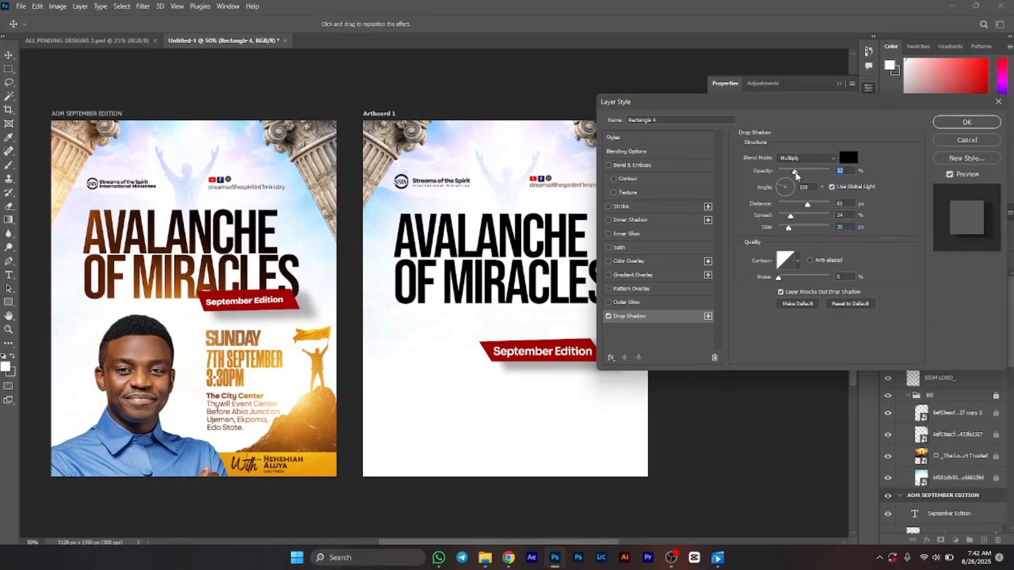
pyautogui.click(794, 231)
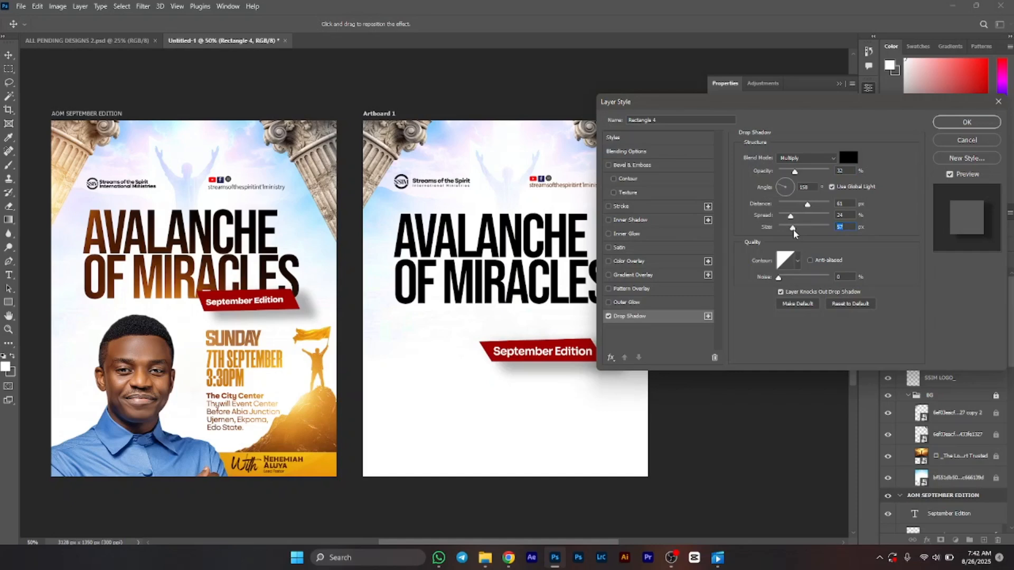
pyautogui.press('Return')
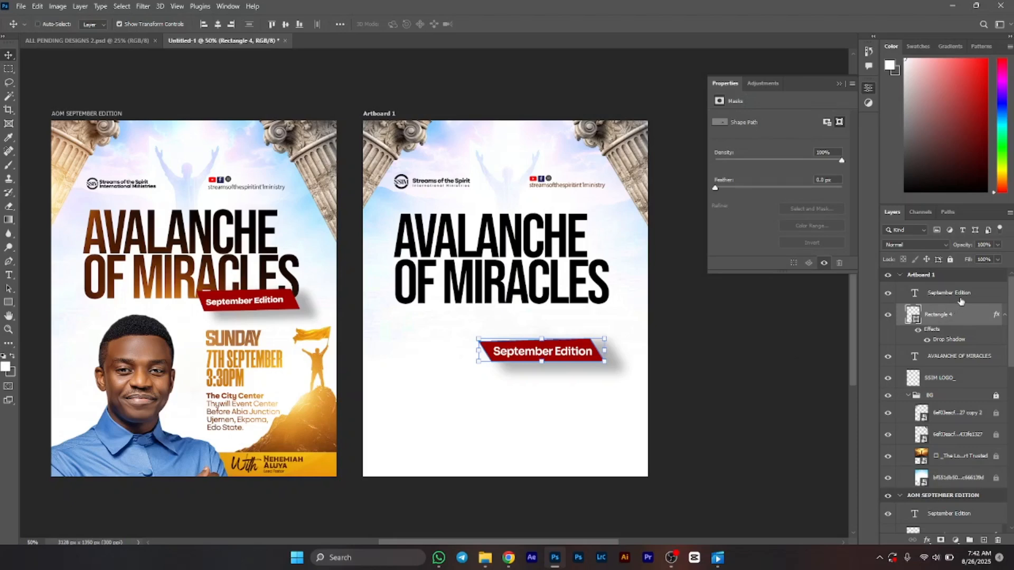
# Step: Move the ribbon together with its September Edition text up to sit just beneath the title
pyautogui.keyDown('ctrl'); pyautogui.click(961, 300); pyautogui.keyUp('ctrl')
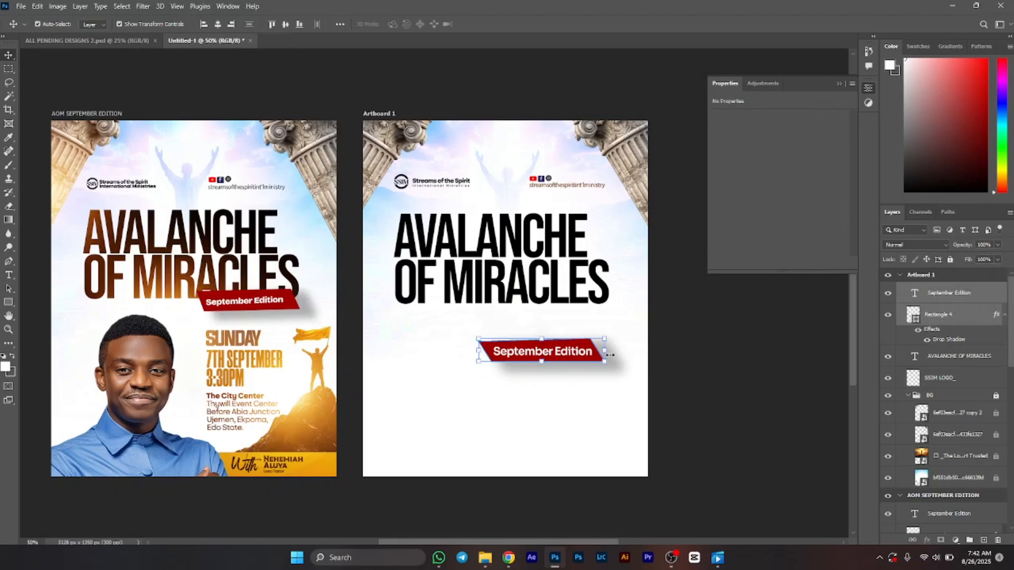
pyautogui.hotkey('ctrl', 't')
pyautogui.moveTo(581, 358); pyautogui.dragTo(598, 317)
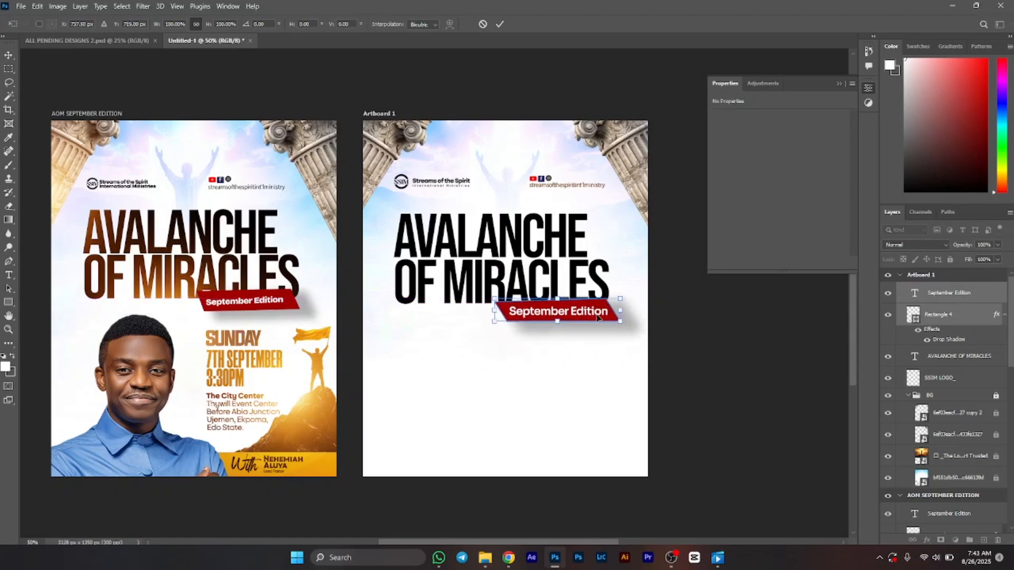
pyautogui.press('Return')
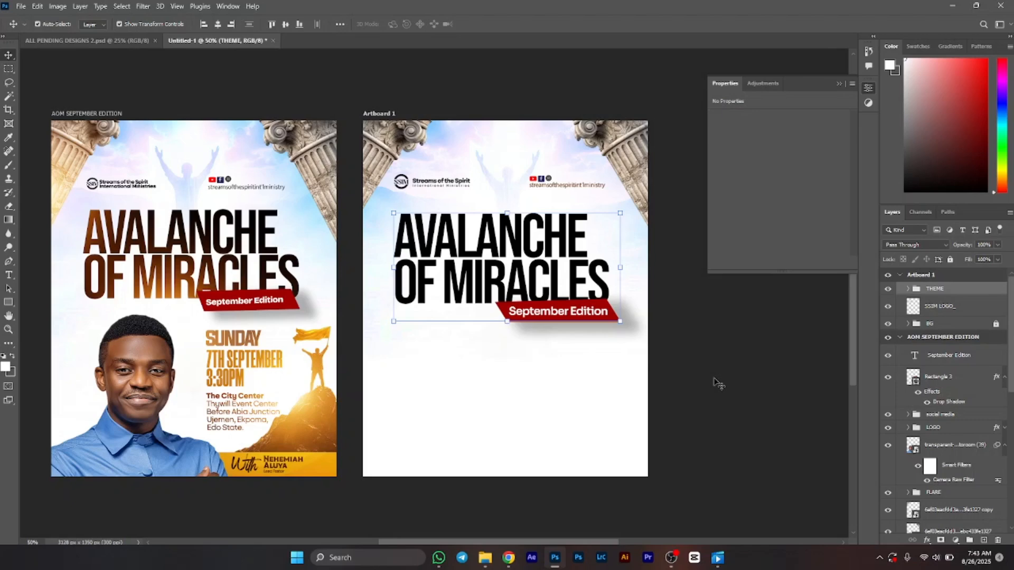
# Step: Paste the Sunday date, time and venue text layers onto the new artboard
pyautogui.click(657, 409)
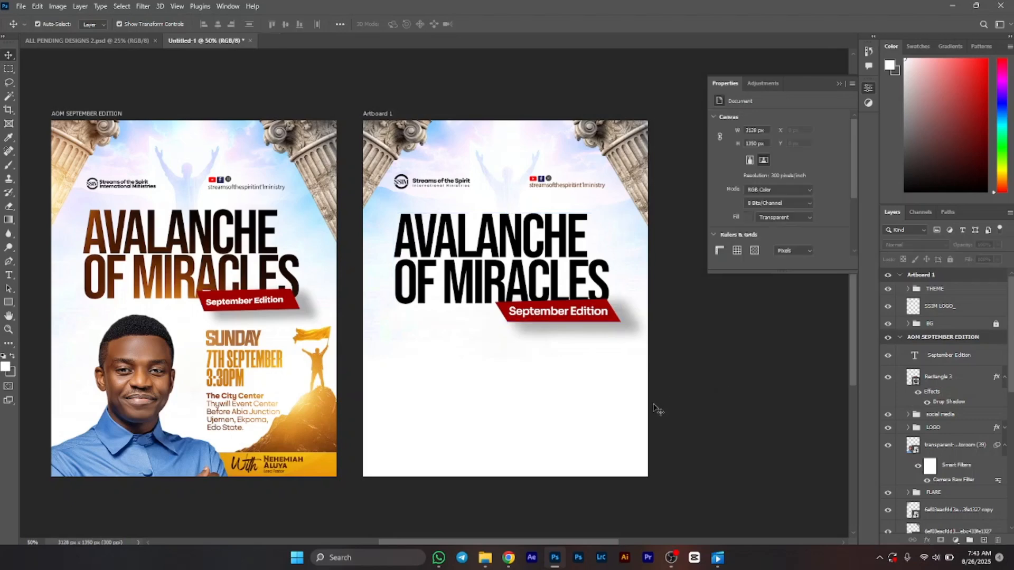
pyautogui.hotkey('ctrl', 'v')
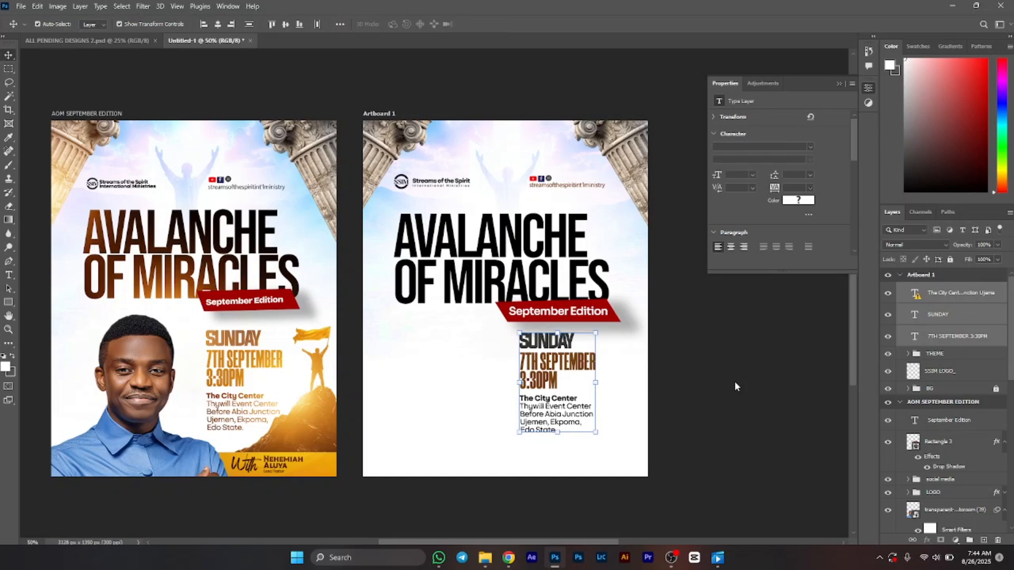
pyautogui.click(601, 464)
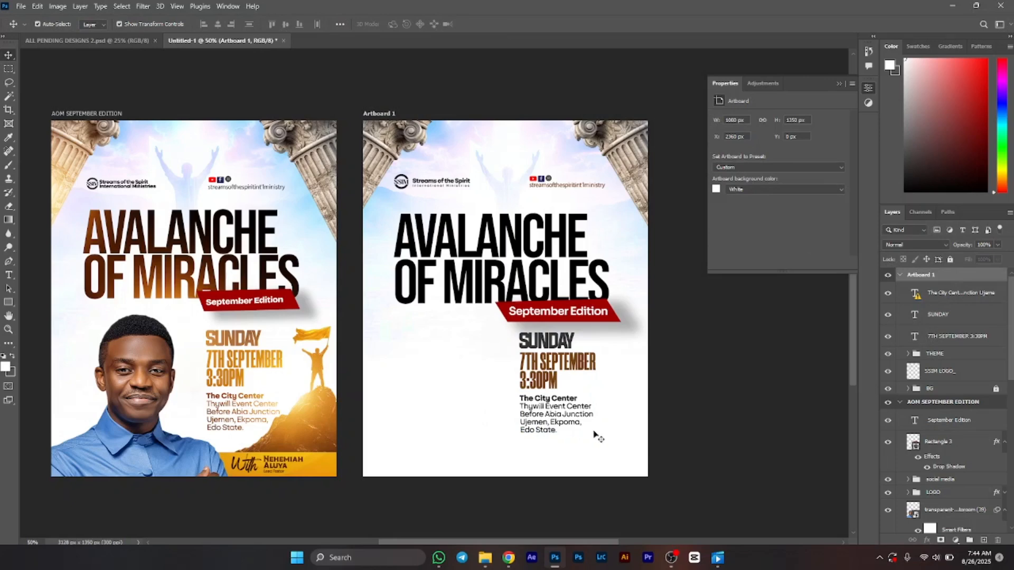
# Step: Move the pasted date, time and venue text block slightly left and down below the ribbon
pyautogui.click(967, 296)
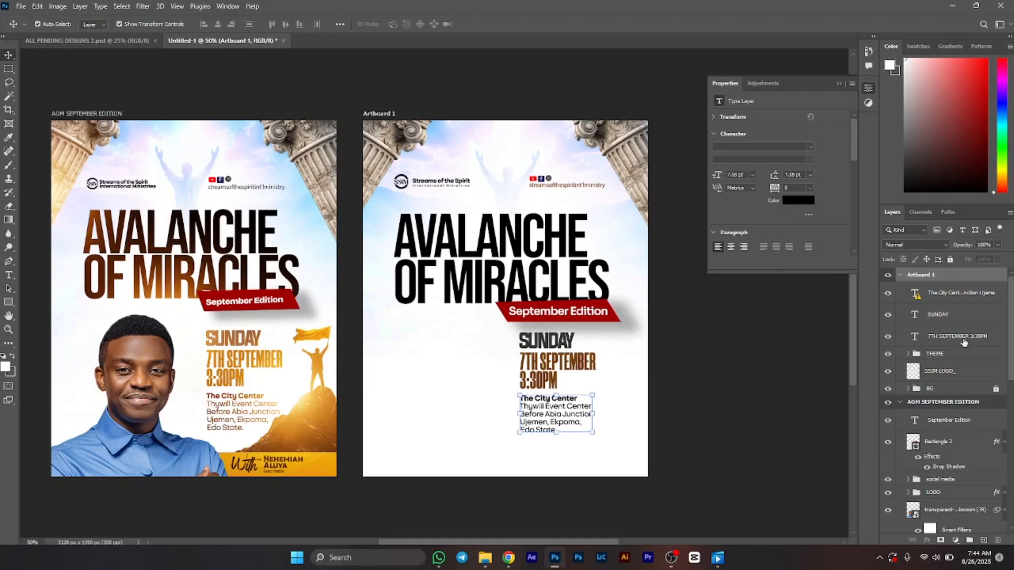
pyautogui.keyDown('shift'); pyautogui.click(887, 340); pyautogui.keyUp('shift')
pyautogui.click(599, 383)
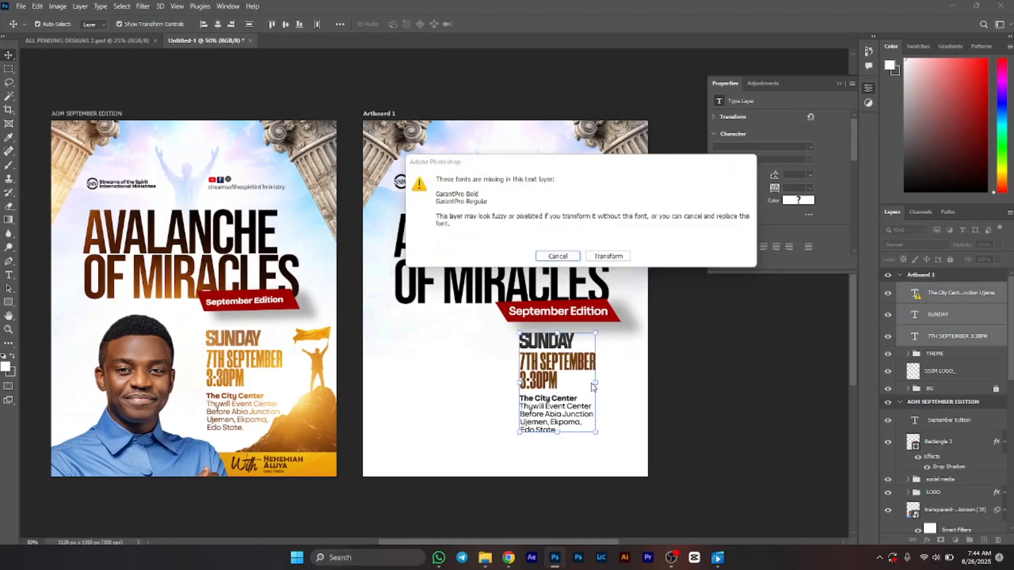
pyautogui.press('Tab')
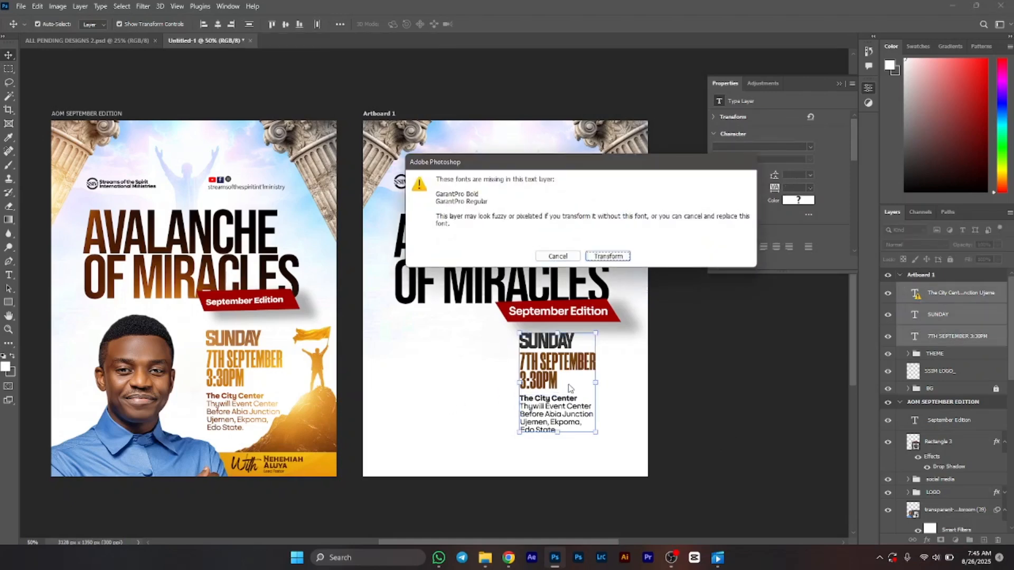
pyautogui.press('Return')
pyautogui.moveTo(554, 384); pyautogui.dragTo(547, 383)
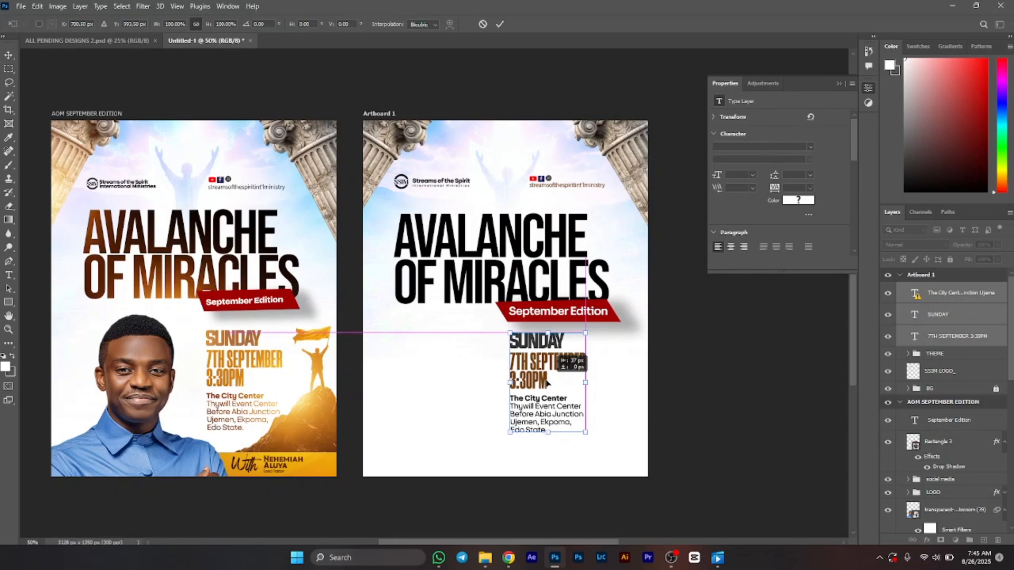
pyautogui.moveTo(546, 383); pyautogui.dragTo(541, 389)
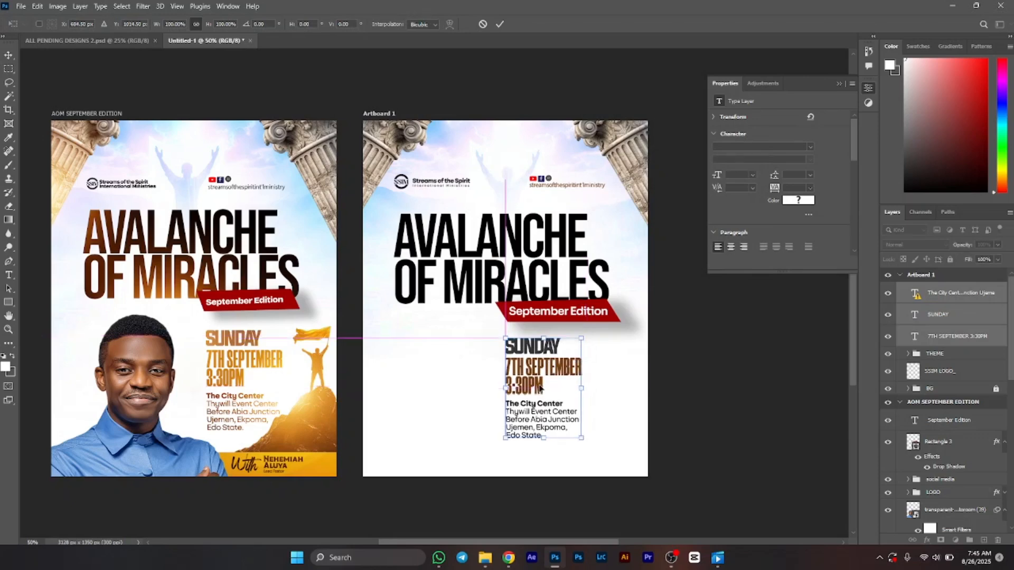
pyautogui.press('Return')
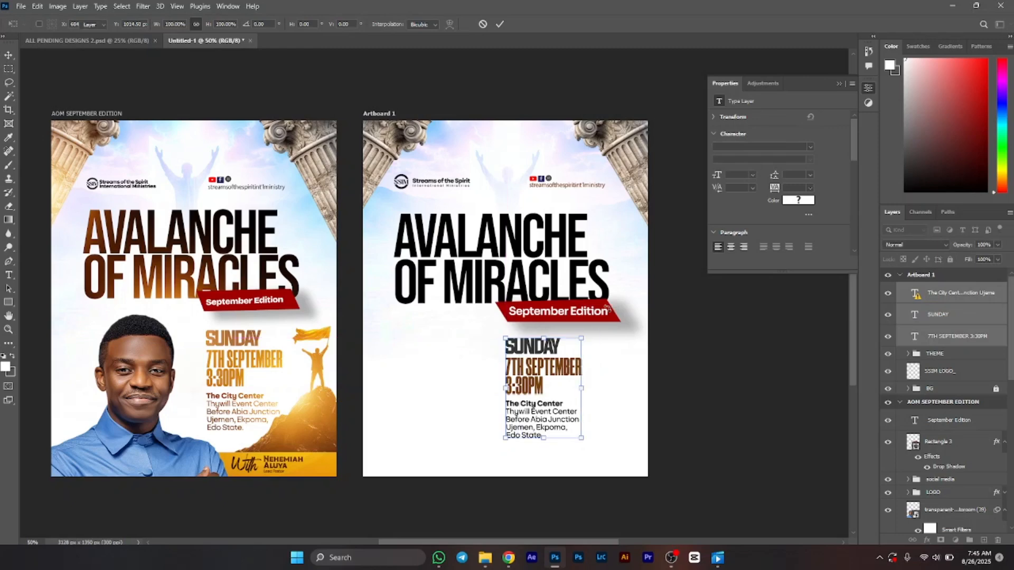
# Step: Nudge the ribbon and its September Edition text slightly left under the title
pyautogui.click(596, 311)
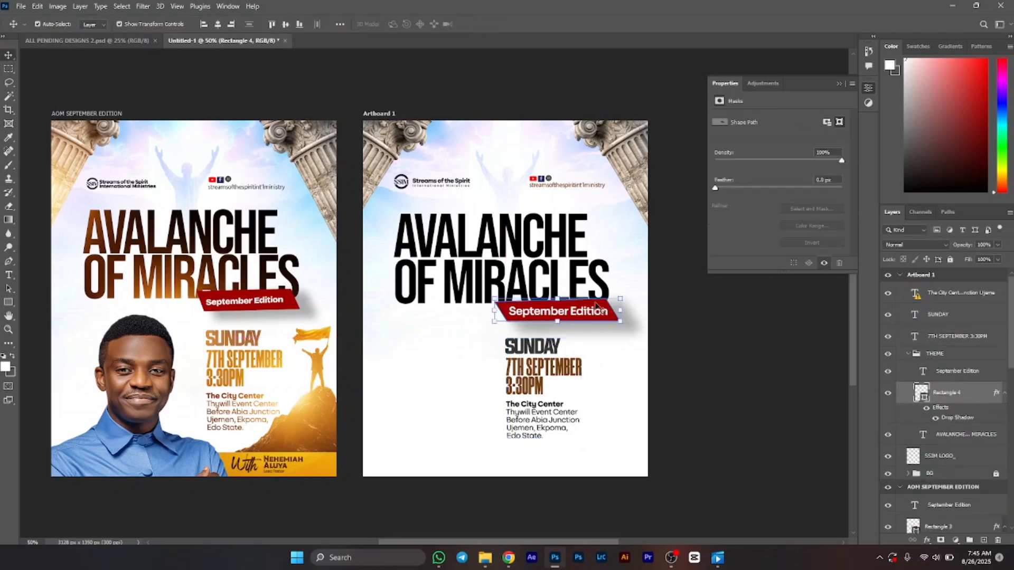
pyautogui.keyDown('shift'); pyautogui.click(590, 313); pyautogui.keyUp('shift')
pyautogui.moveTo(591, 313); pyautogui.dragTo(583, 314)
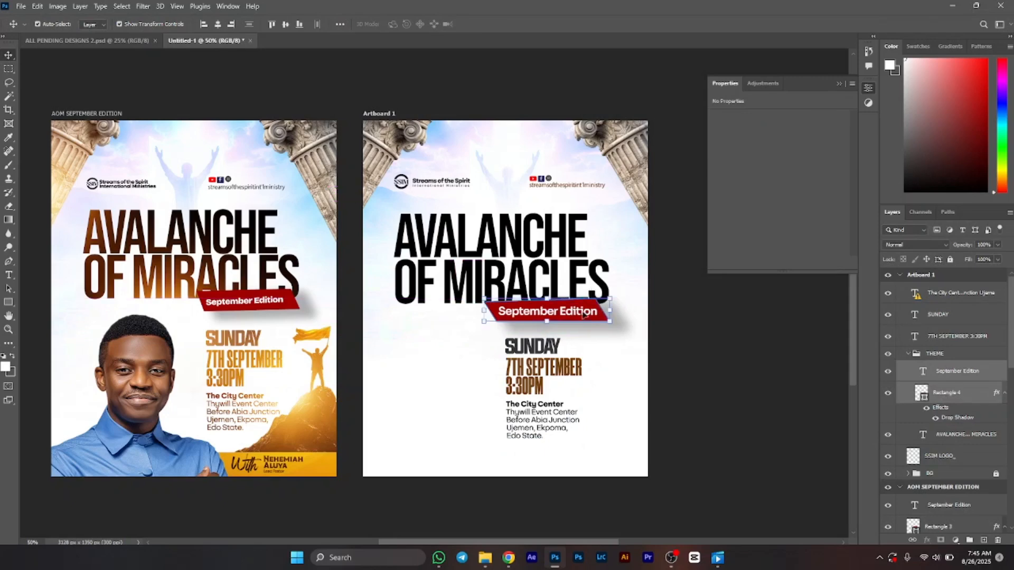
pyautogui.moveTo(583, 314); pyautogui.dragTo(590, 312)
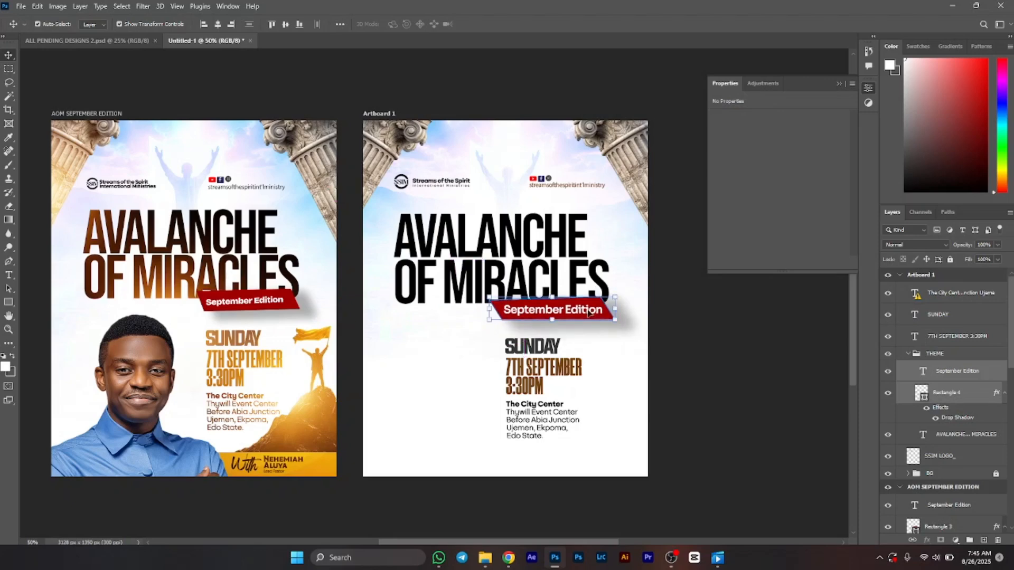
# Step: Select the social media handle part of the logo layer and nudge it left toward the ministry logo
pyautogui.click(552, 186)
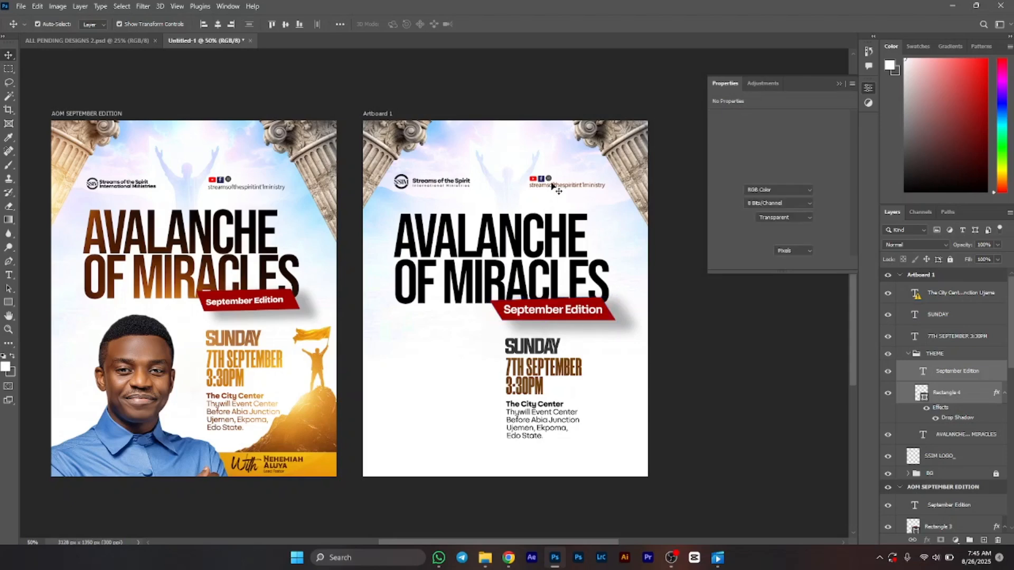
pyautogui.click(547, 184)
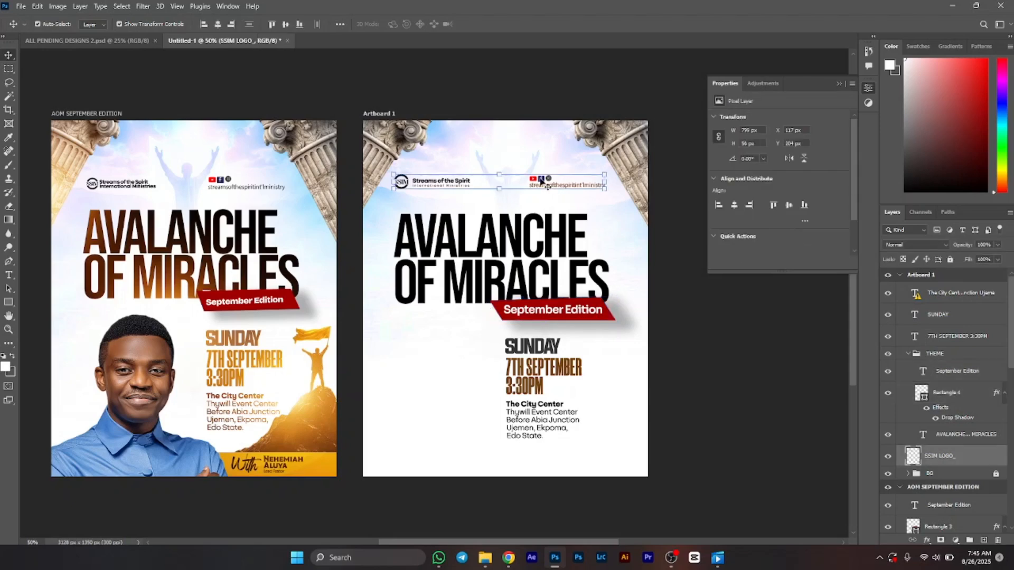
pyautogui.press('m')
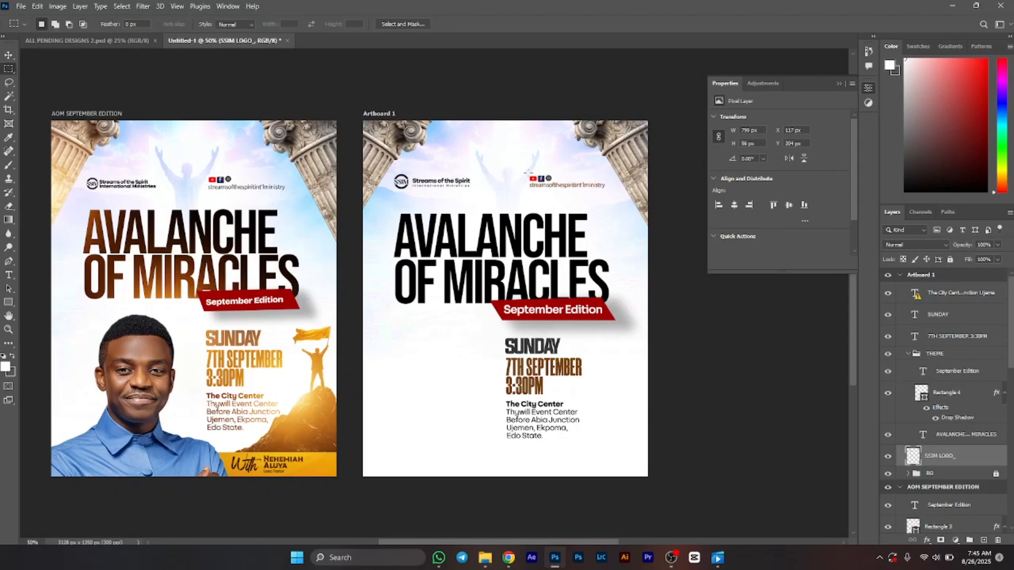
pyautogui.moveTo(527, 172); pyautogui.dragTo(615, 201)
pyautogui.press('v')
pyautogui.press('Left')
pyautogui.press('Left')
pyautogui.press('Left')
pyautogui.press('Left')
pyautogui.press('Left')
pyautogui.press('Left')
pyautogui.press('Left')
pyautogui.press('Left')
pyautogui.press('Left')
pyautogui.press('Left')
pyautogui.press('Left')
pyautogui.press('Left')
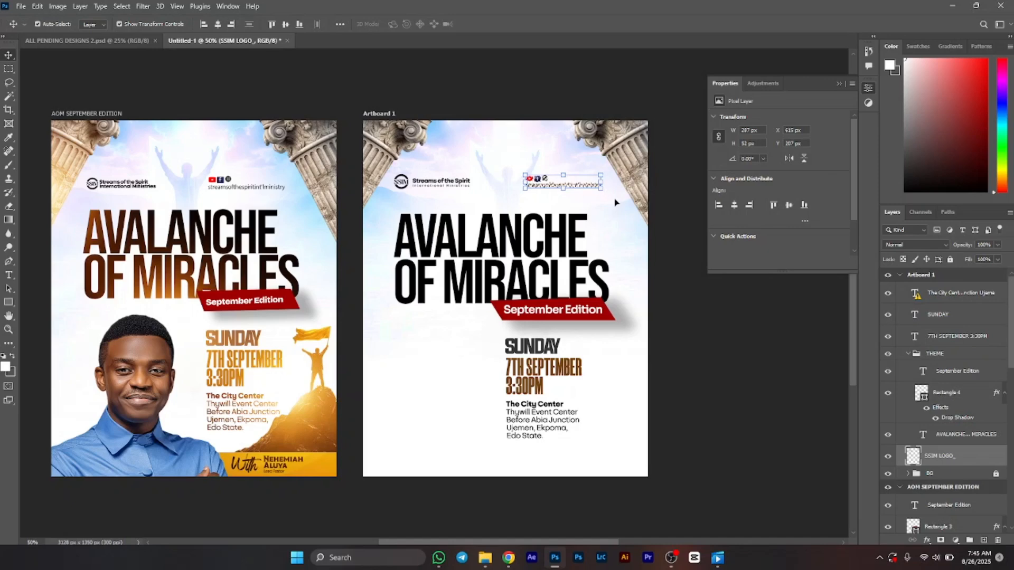
pyautogui.press('Left')
pyautogui.press('Left')
pyautogui.press('Left')
pyautogui.press('Left')
pyautogui.press('Right')
pyautogui.press('Right')
pyautogui.press('Right')
pyautogui.press('Right')
pyautogui.hotkey('ctrl', 'd')
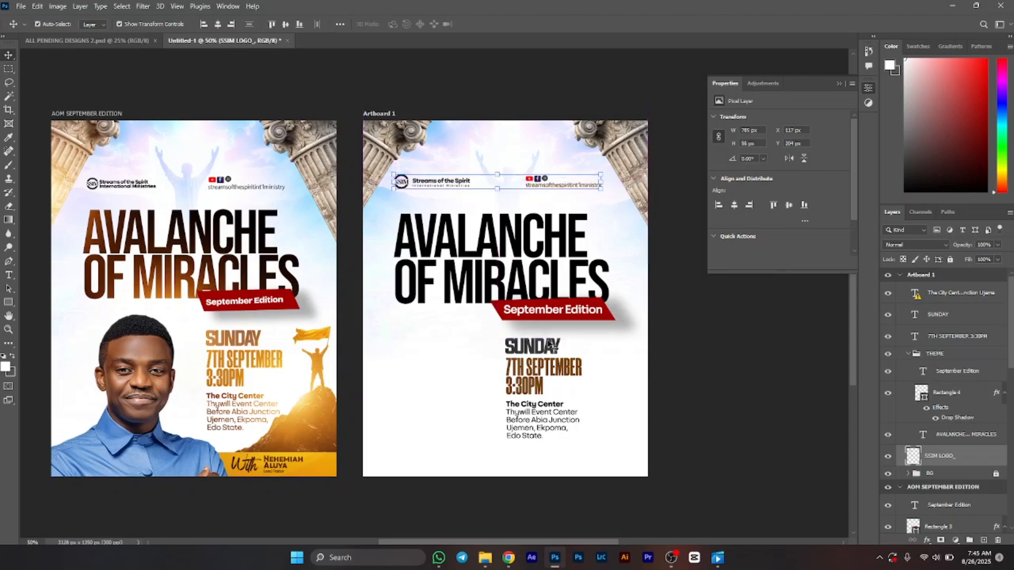
# Step: Shift the ribbon and the event details slightly right on the artboard
pyautogui.click(599, 306)
pyautogui.keyDown('shift'); pyautogui.click(599, 306); pyautogui.keyUp('shift')
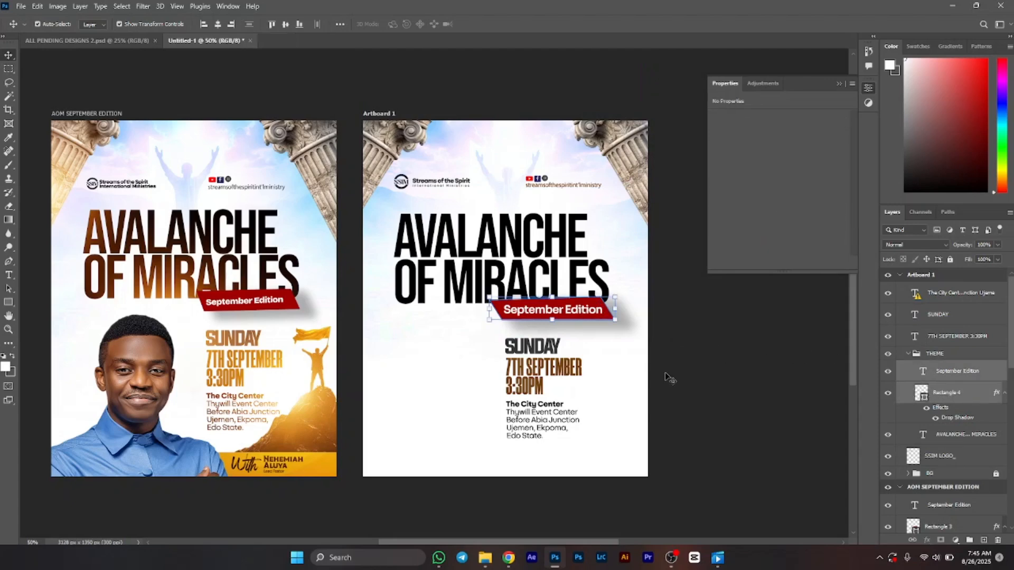
pyautogui.keyDown('shift'); pyautogui.click(535, 348); pyautogui.keyUp('shift')
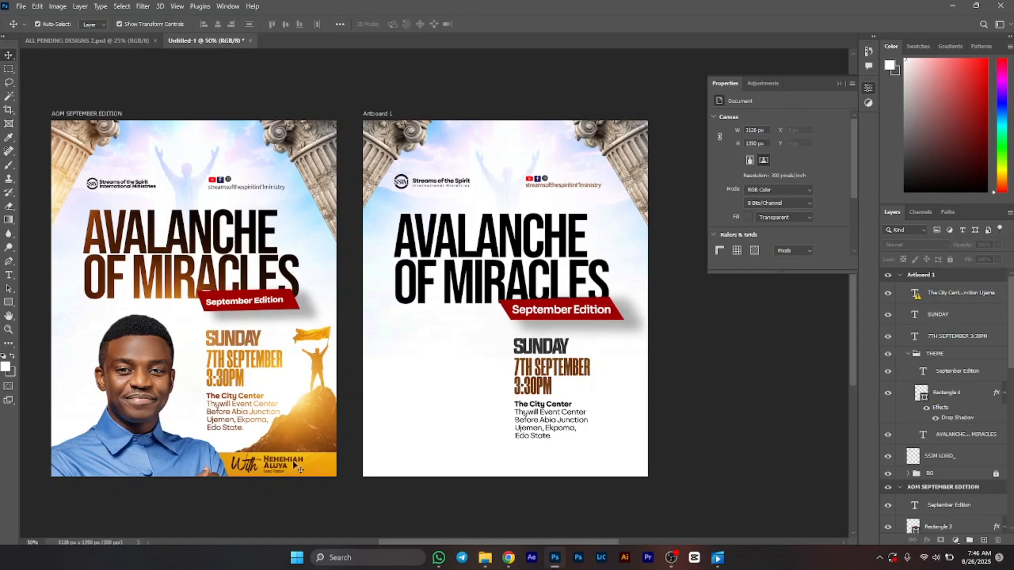
# Step: Bring the reference flyer's yellow bottom banner rectangle and its image layer into Artboard 1
pyautogui.click(328, 471)
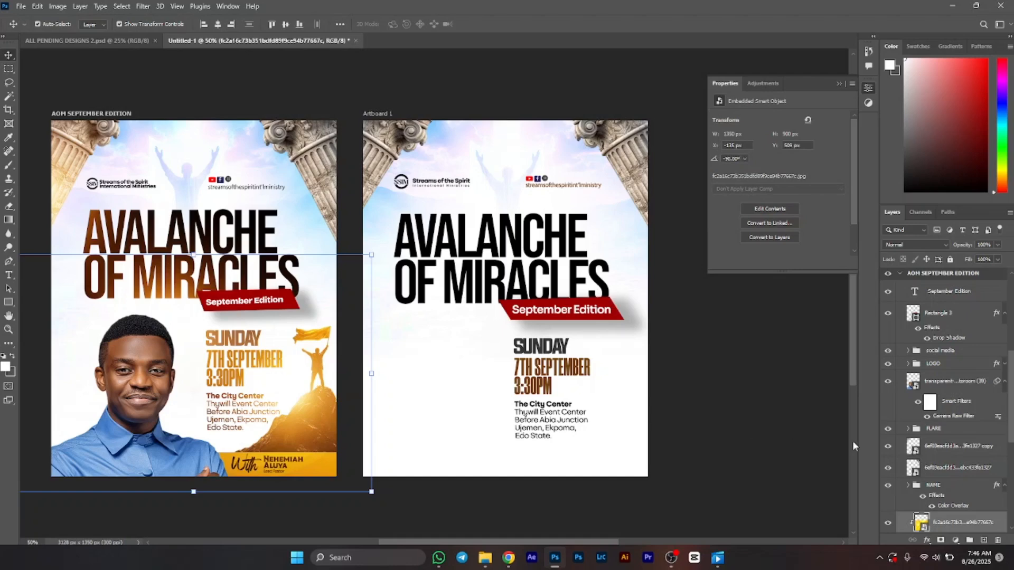
pyautogui.scroll(-3, 933, 476)
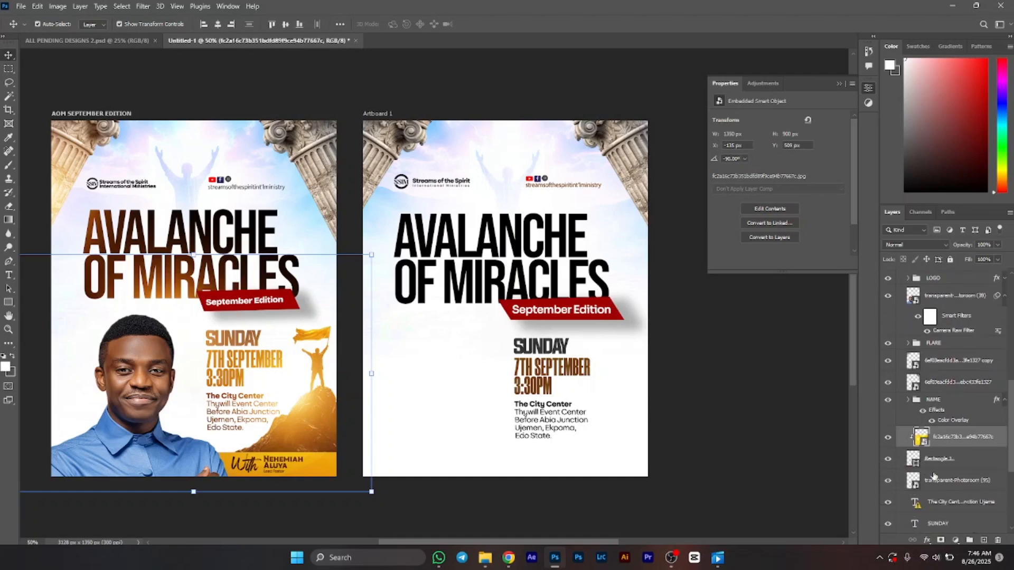
pyautogui.click(960, 463)
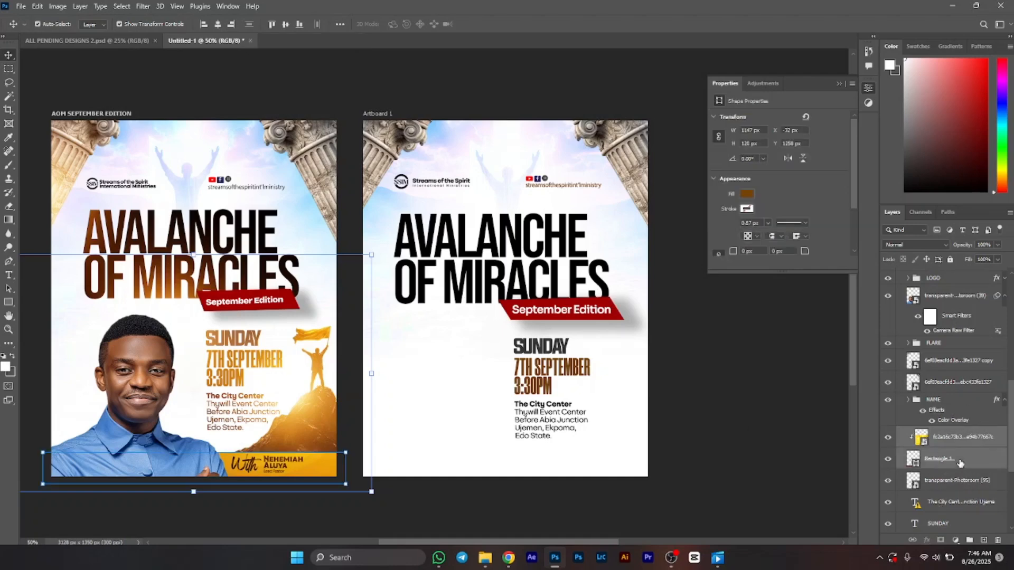
pyautogui.moveTo(976, 290)
pyautogui.mouseDown()
pyautogui.moveTo(977, 265)
pyautogui.moveTo(978, 292)
pyautogui.mouseUp()
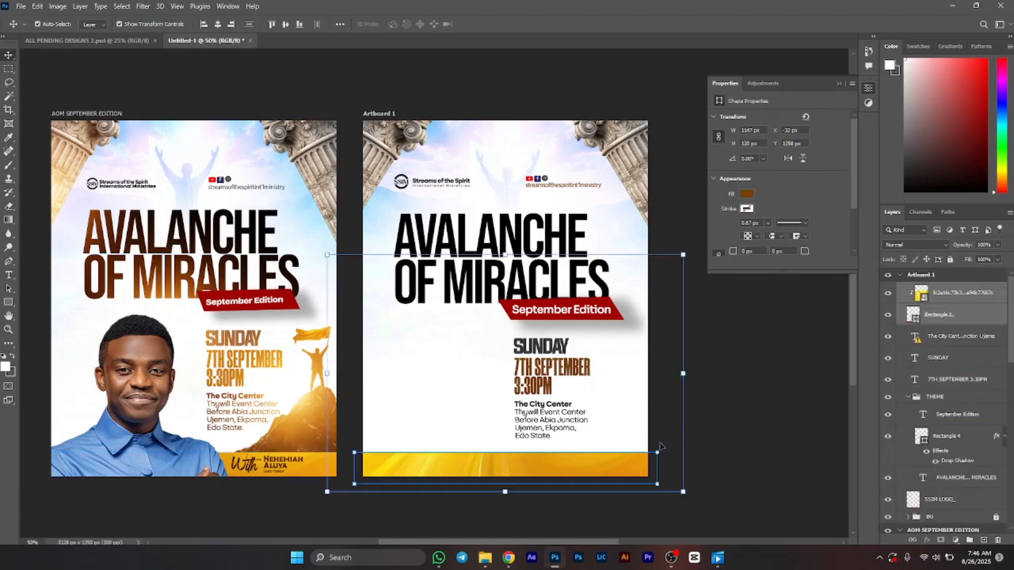
# Step: Try to reposition the yellow texture image, then clip it back into the bottom banner rectangle
pyautogui.click(848, 391)
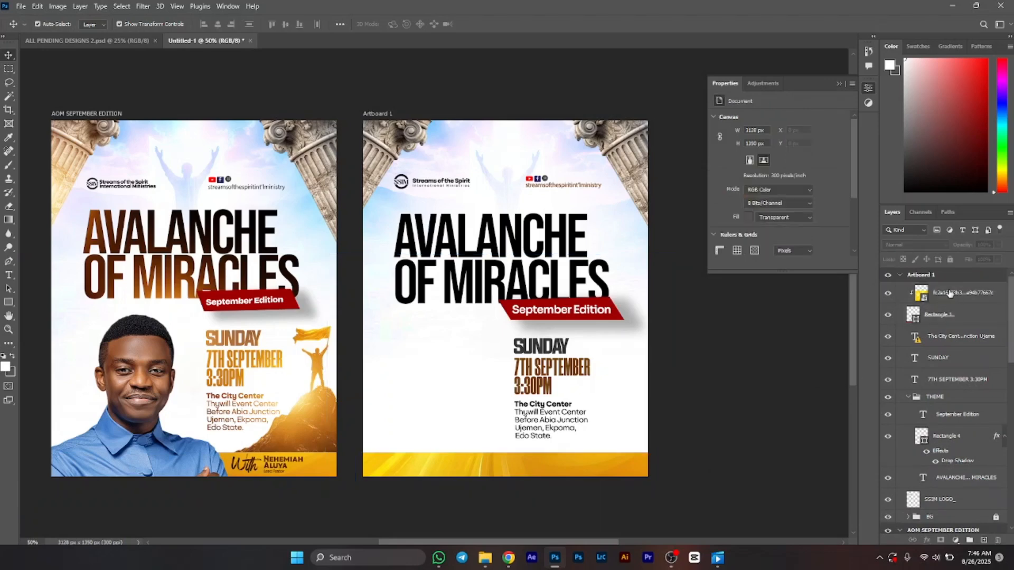
pyautogui.click(928, 297)
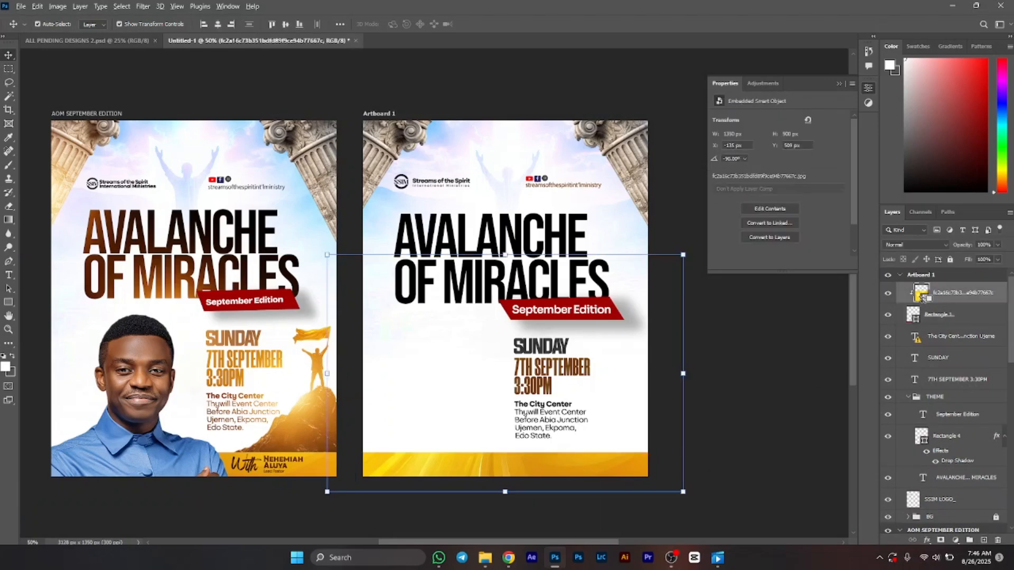
pyautogui.keyDown('alt'); pyautogui.click(921, 299); pyautogui.keyUp('alt')
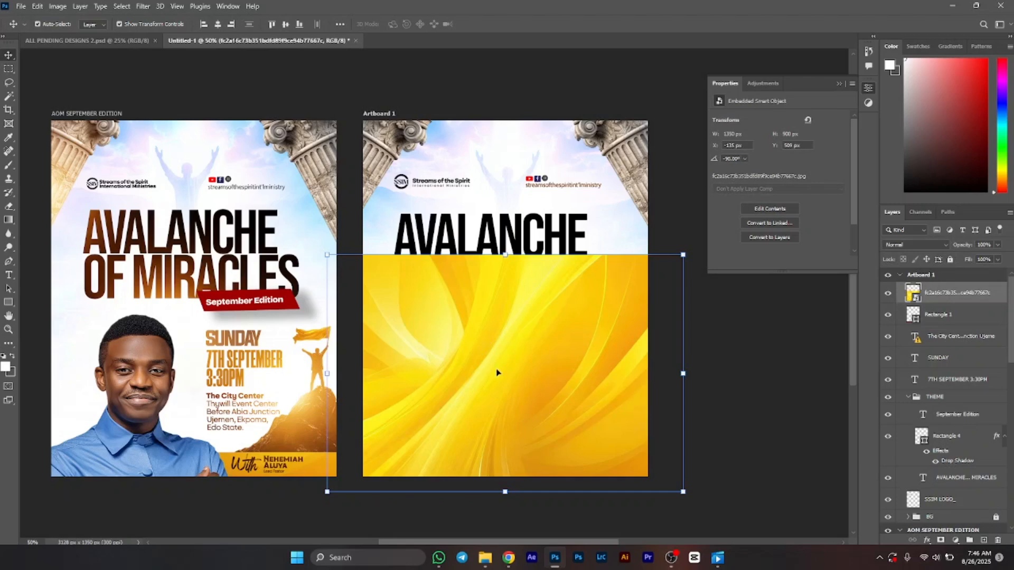
pyautogui.moveTo(497, 373); pyautogui.dragTo(489, 319)
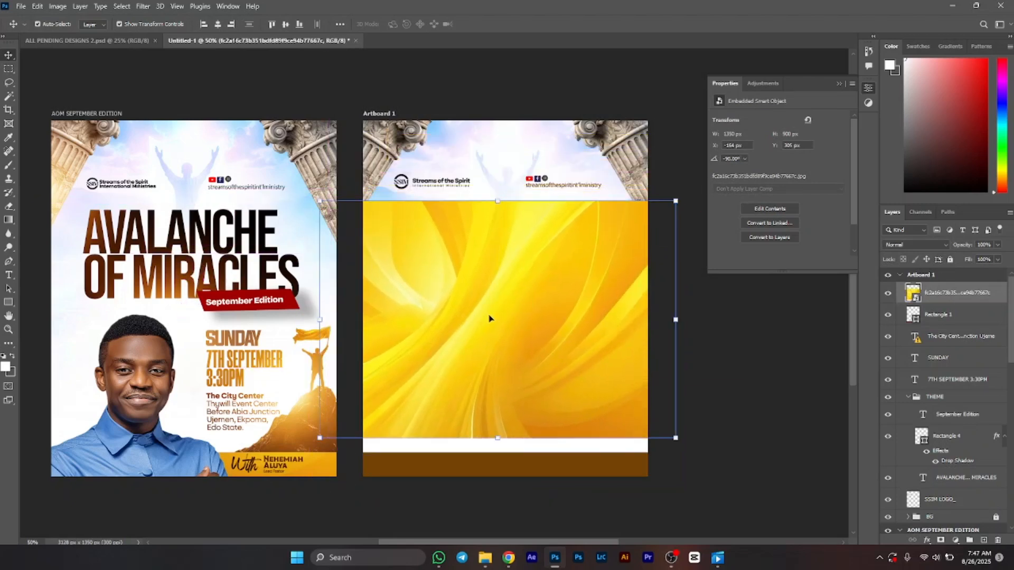
pyautogui.hotkey('ctrl', 'z')
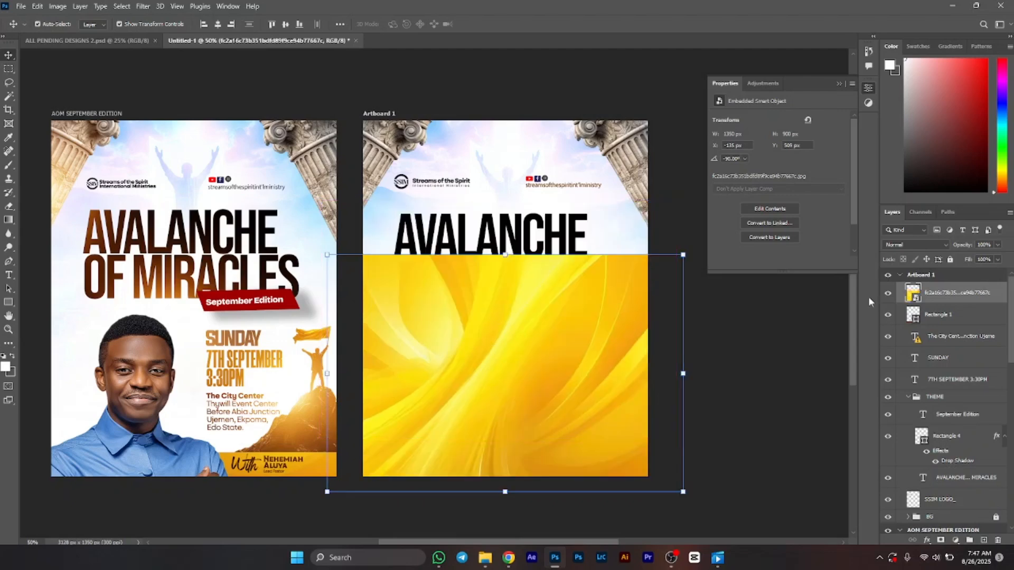
pyautogui.click(888, 293)
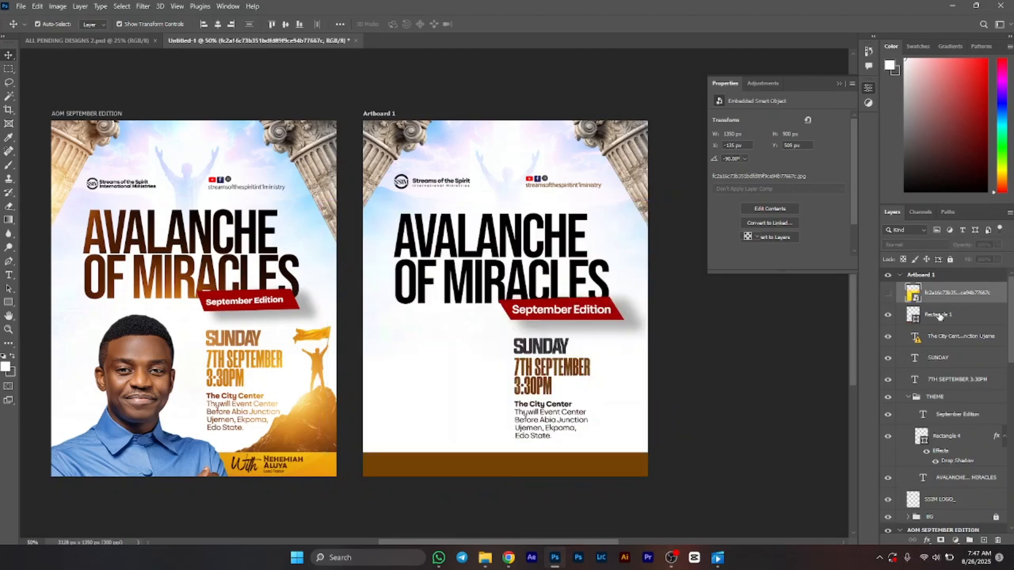
pyautogui.click(939, 316)
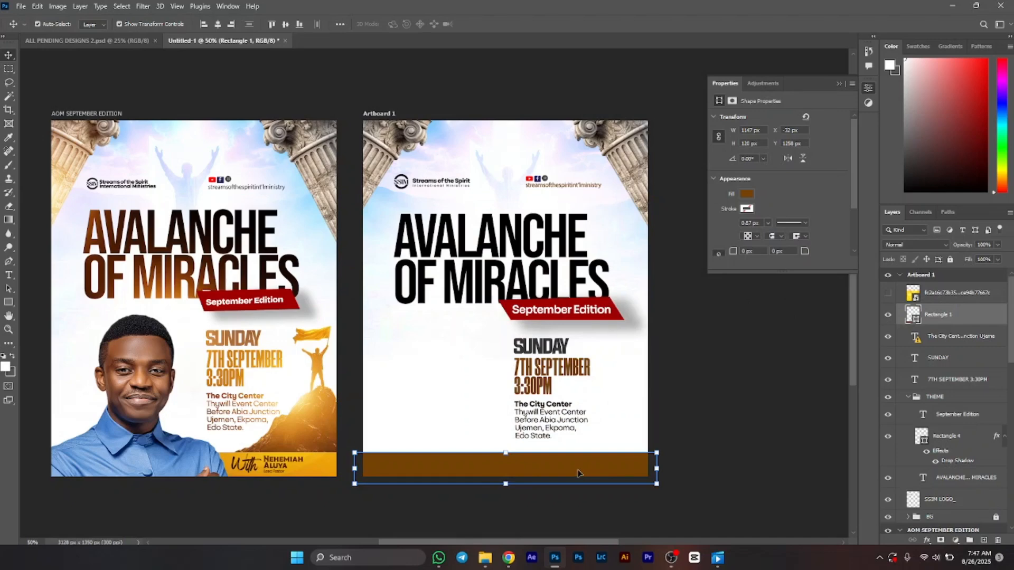
pyautogui.click(887, 292)
pyautogui.click(926, 295)
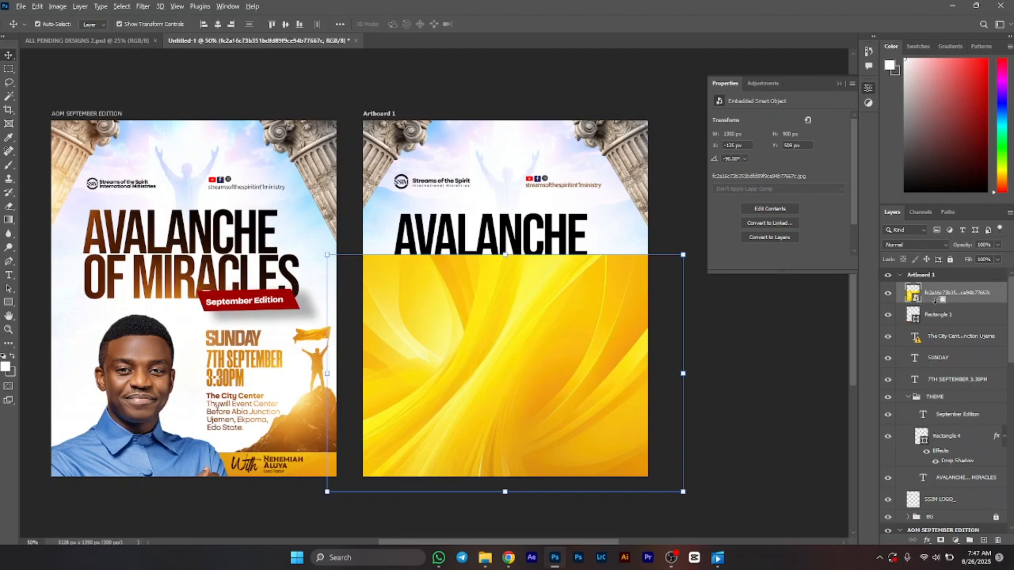
pyautogui.keyDown('alt'); pyautogui.click(935, 300); pyautogui.keyUp('alt')
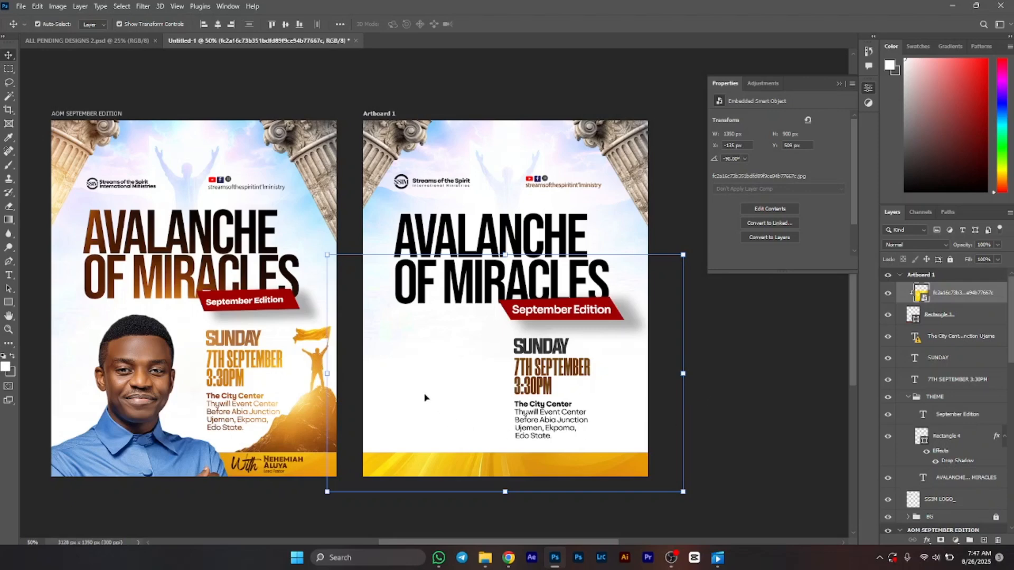
pyautogui.click(752, 401)
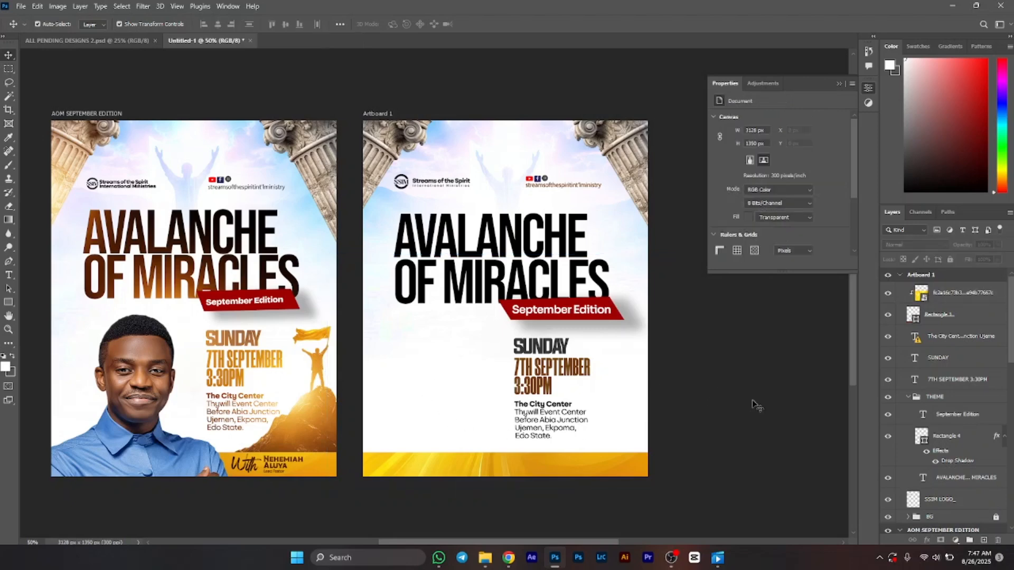
# Step: Place the transparent-Photoroom (95) mountain climber image from TUTORIAL ELEMENTS at the artboard's lower right and move its layer below the banner layers
pyautogui.click(485, 557)
pyautogui.click(563, 262)
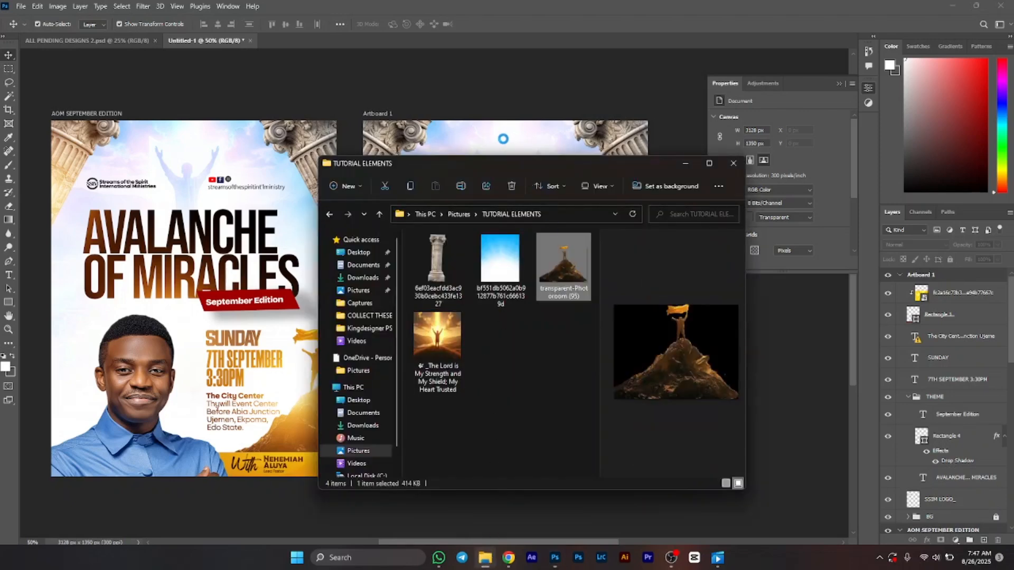
pyautogui.moveTo(556, 268); pyautogui.dragTo(428, 298)
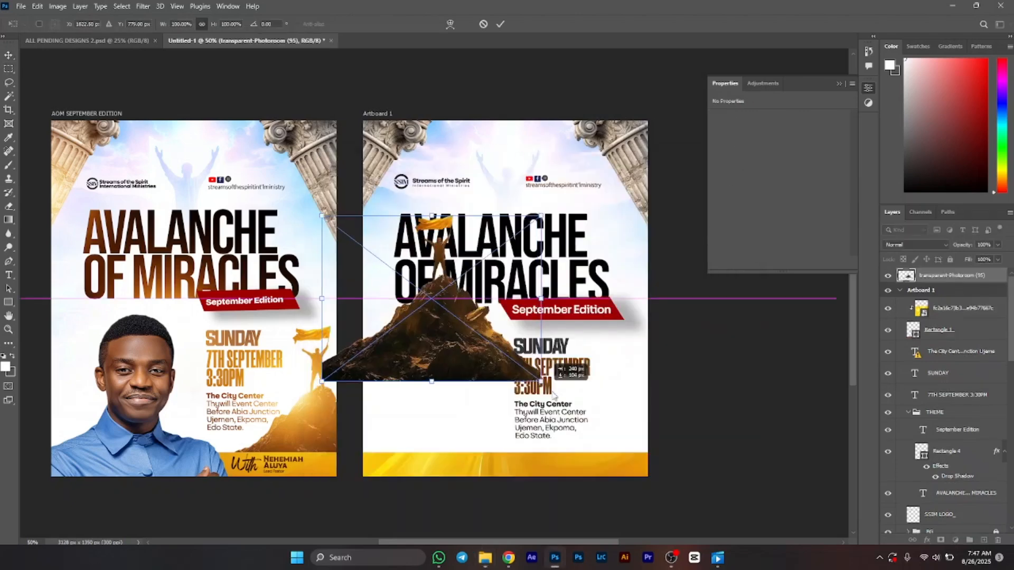
pyautogui.moveTo(453, 357); pyautogui.dragTo(642, 453)
pyautogui.press('Return')
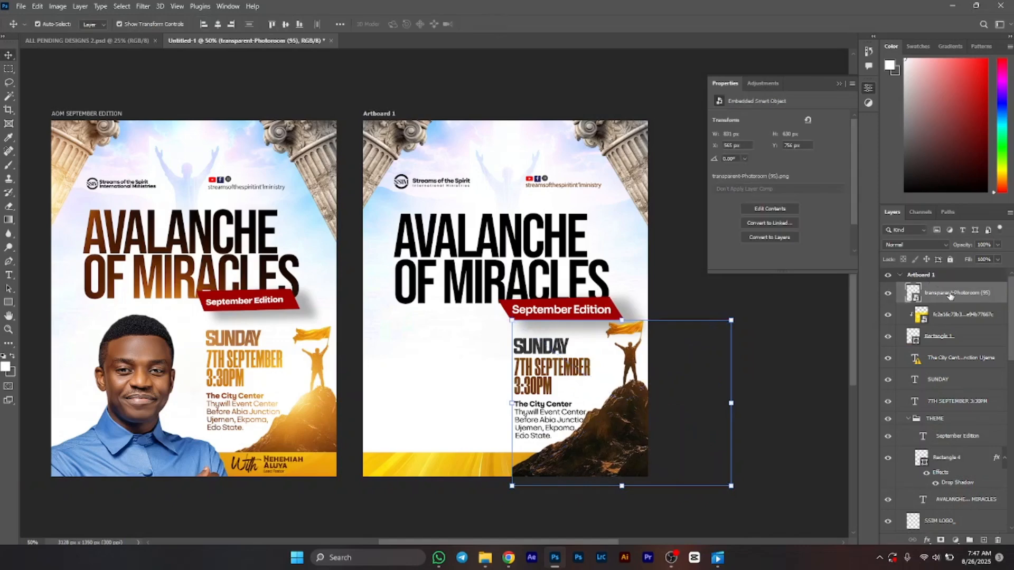
pyautogui.moveTo(950, 295); pyautogui.dragTo(946, 348)
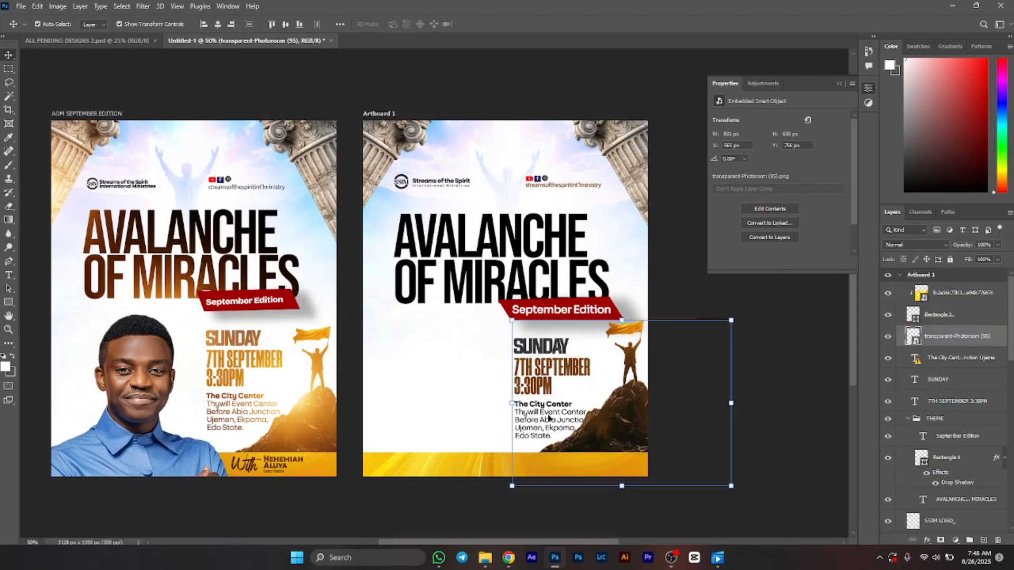
# Step: Select the Sunday, date and venue text layers together and shift them slightly left
pyautogui.click(555, 418)
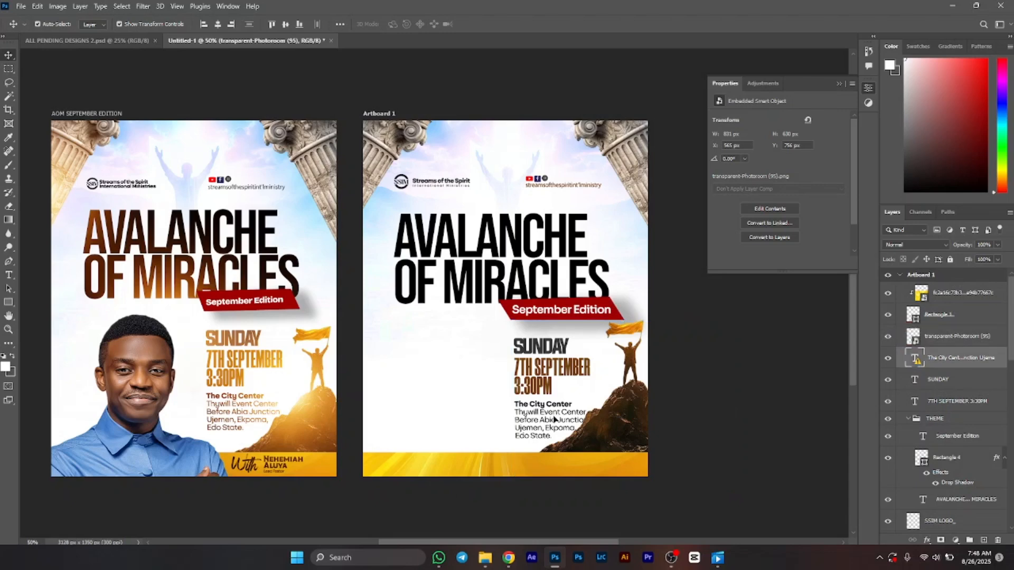
pyautogui.keyDown('shift'); pyautogui.click(555, 353); pyautogui.keyUp('shift')
pyautogui.keyDown('shift'); pyautogui.click(539, 368); pyautogui.keyUp('shift')
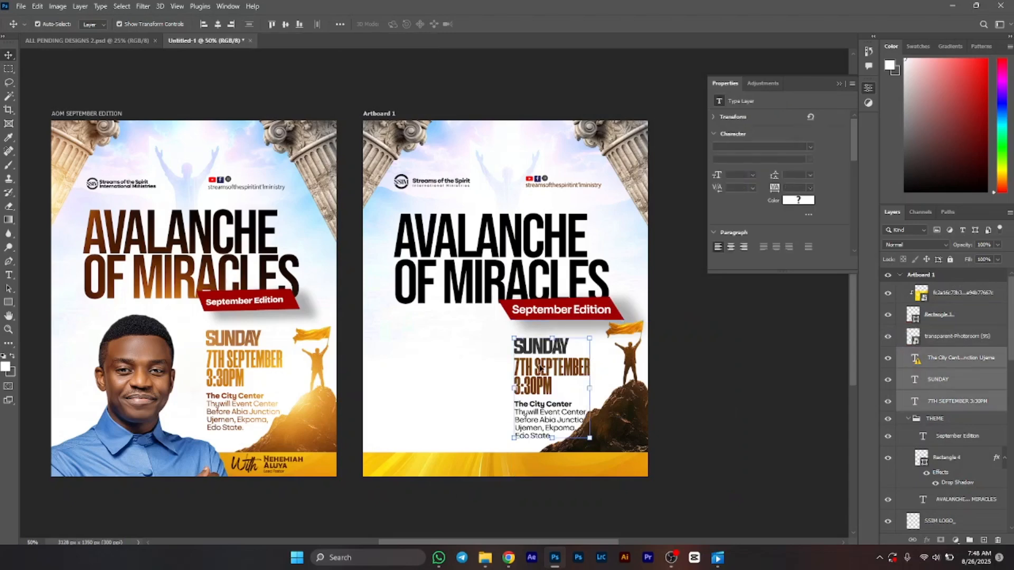
pyautogui.moveTo(540, 368); pyautogui.dragTo(533, 368)
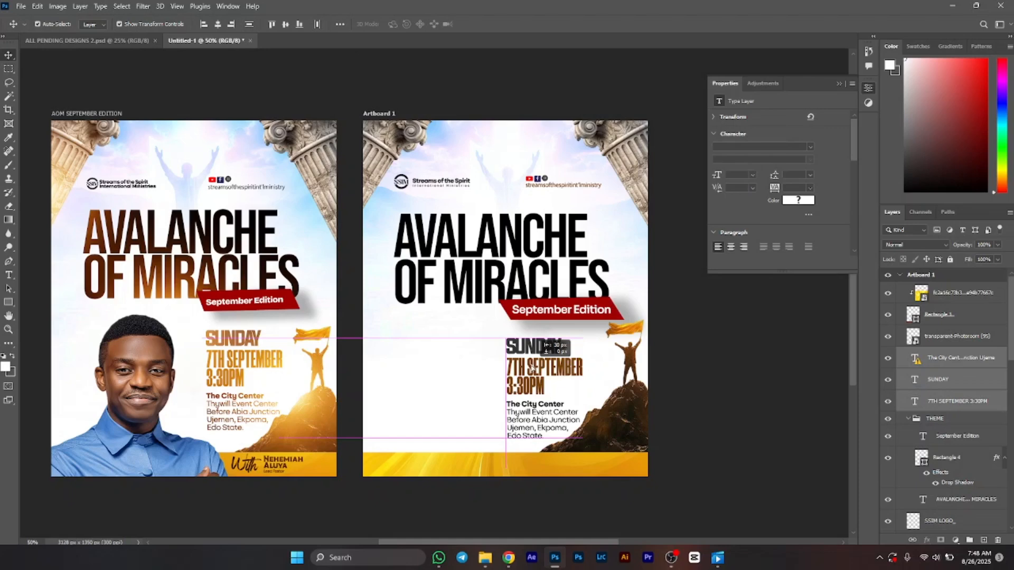
pyautogui.click(611, 300)
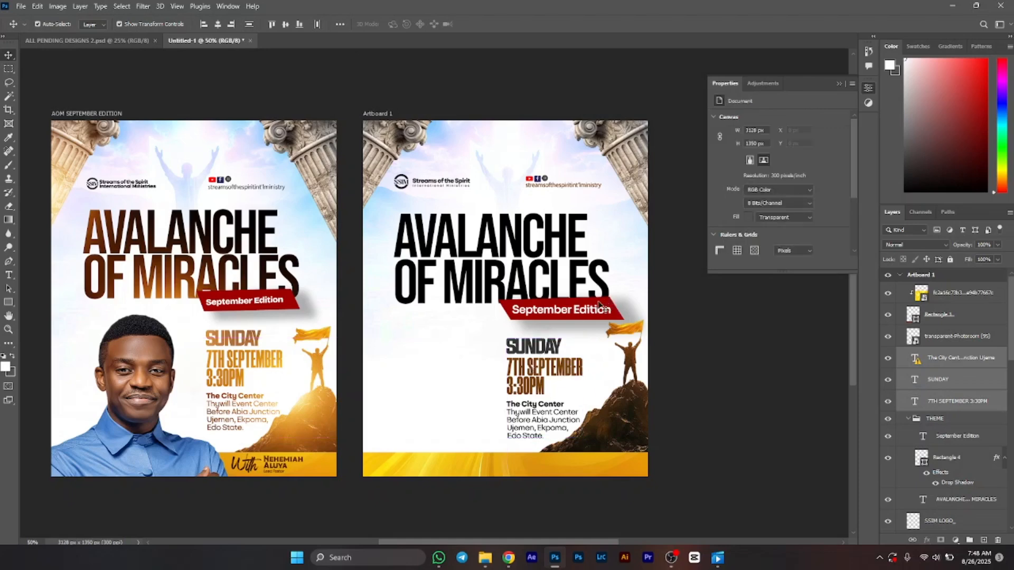
# Step: Scale the September Edition ribbon down to about 85% of its size
pyautogui.keyDown('shift'); pyautogui.click(598, 311); pyautogui.keyUp('shift')
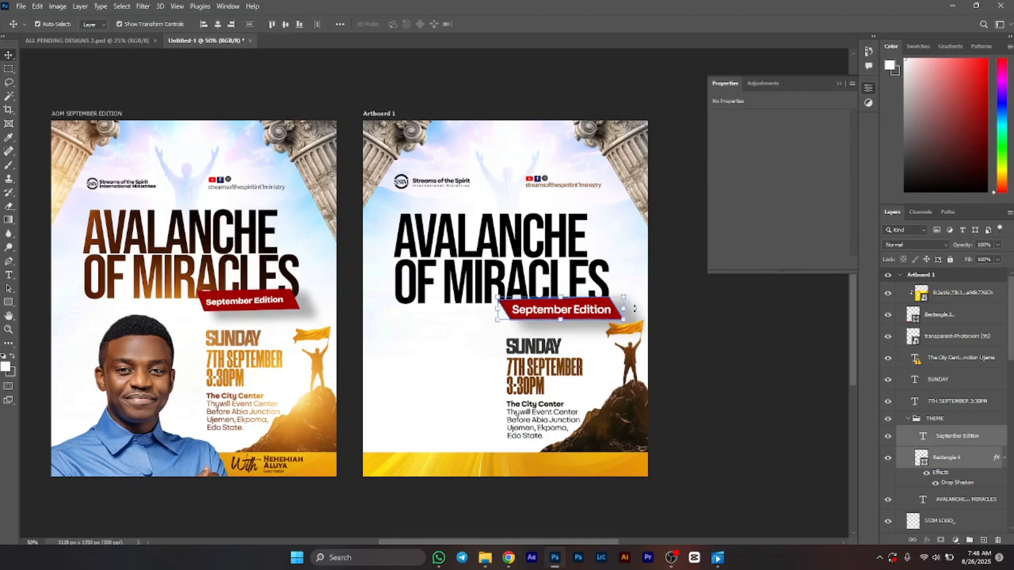
pyautogui.moveTo(626, 319); pyautogui.dragTo(606, 316)
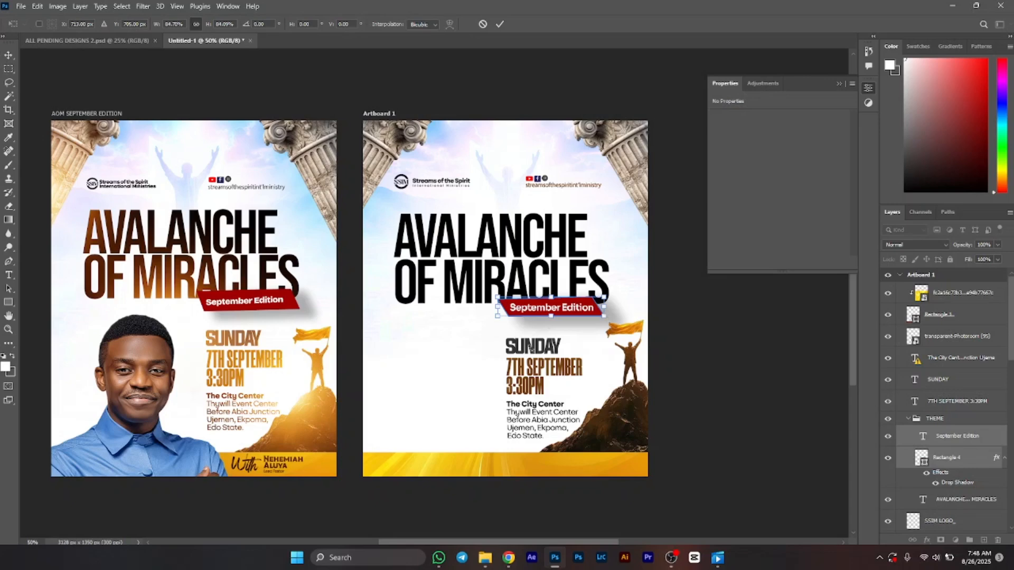
pyautogui.press('Return')
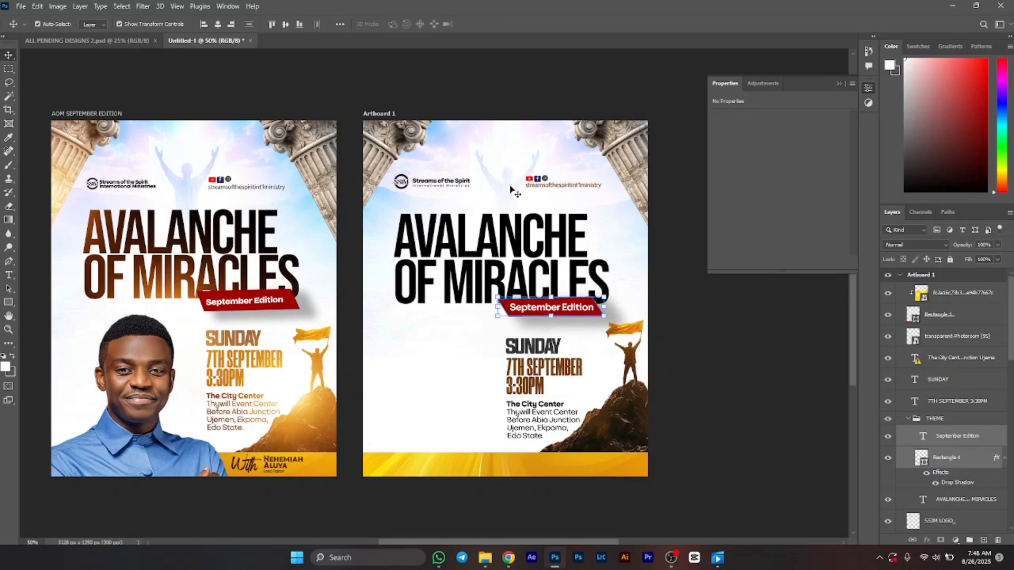
pyautogui.click(511, 190)
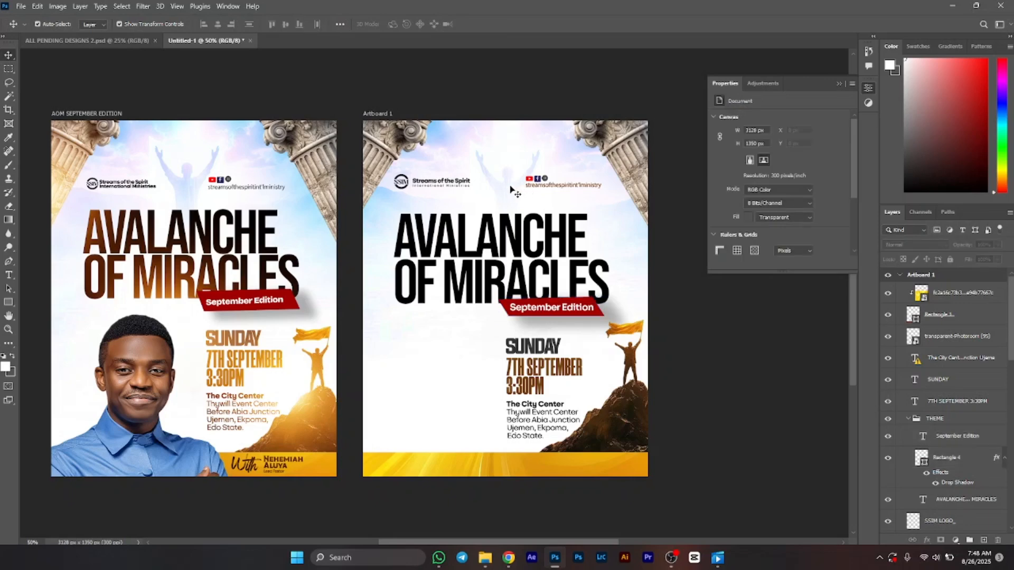
# Step: Duplicate the reference flyer's portrait of the man and move the copy into Artboard 1's lower left
pyautogui.scroll(-3, 970, 460)
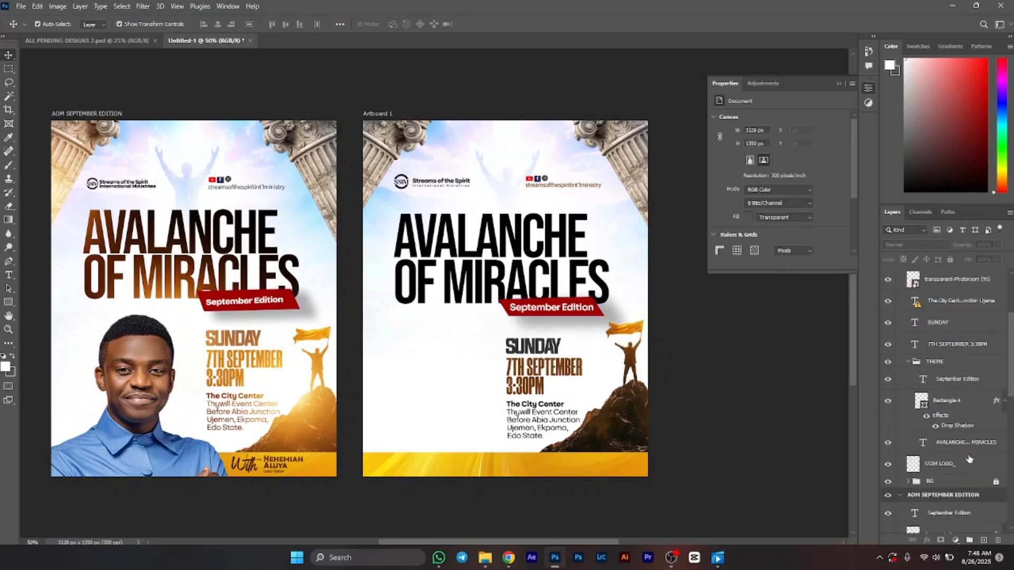
pyautogui.scroll(-2, 970, 460)
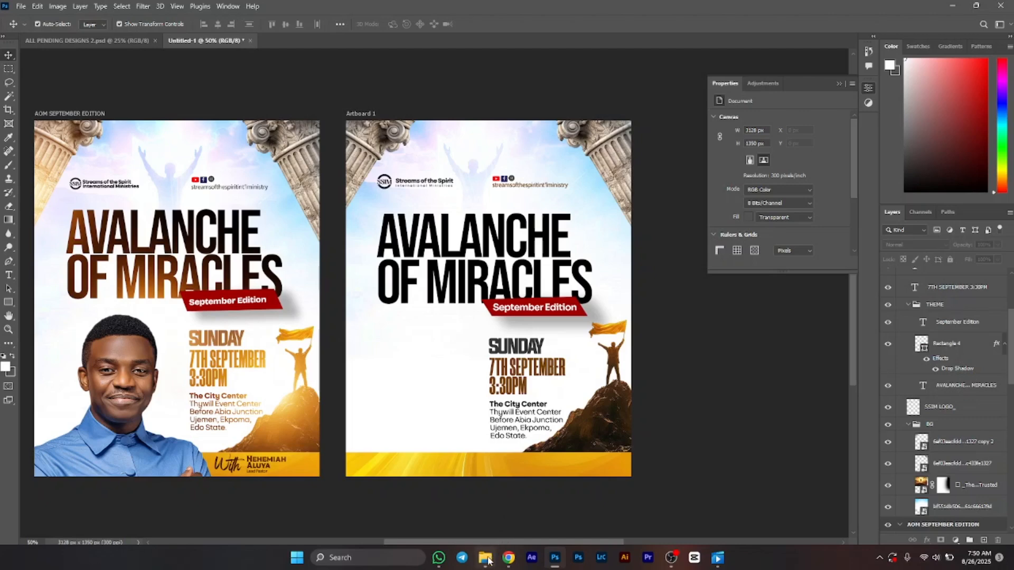
pyautogui.moveTo(486, 558)
pyautogui.click(102, 376)
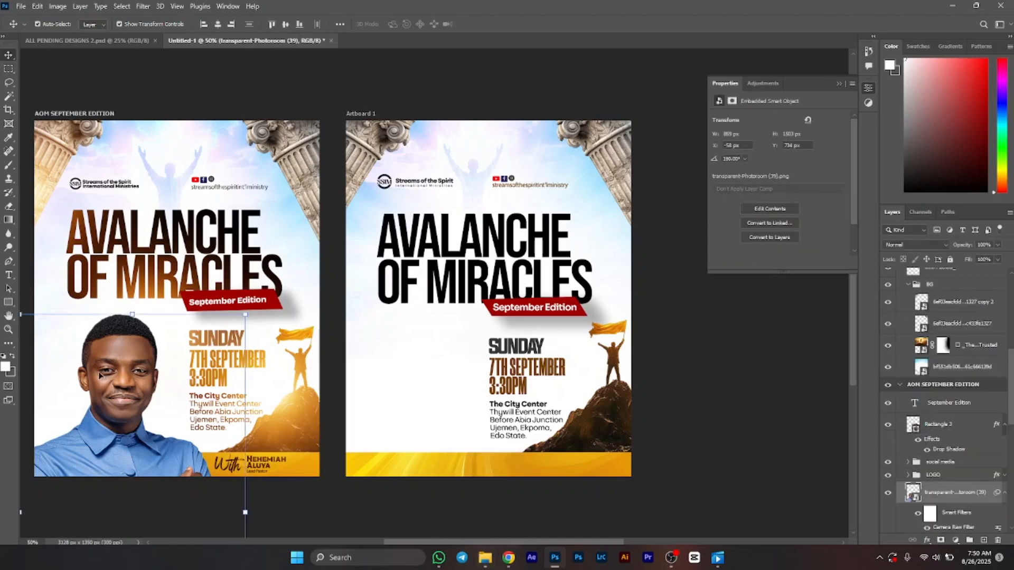
pyautogui.hotkey('ctrl', 'j')
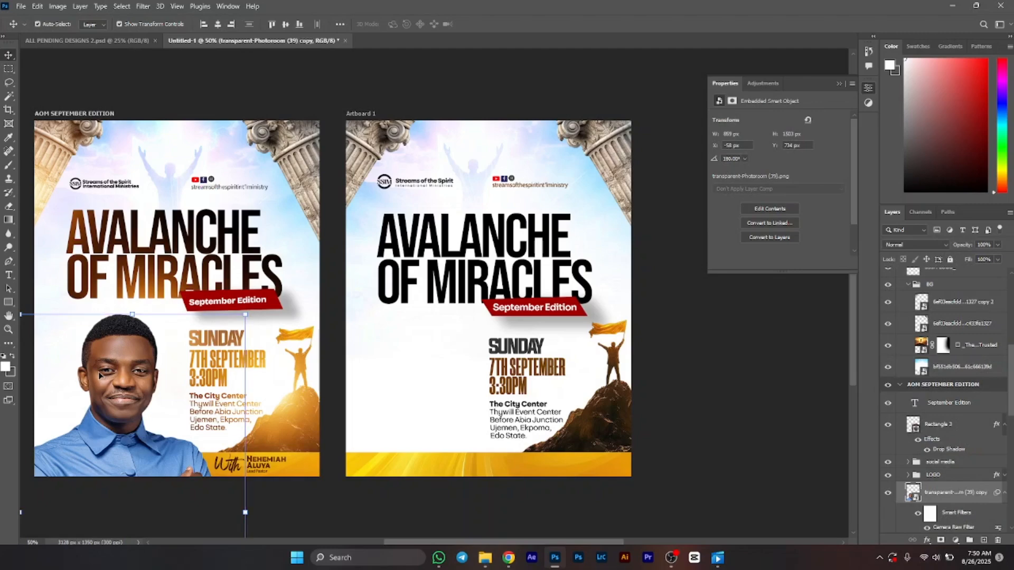
pyautogui.moveTo(99, 375); pyautogui.dragTo(401, 372)
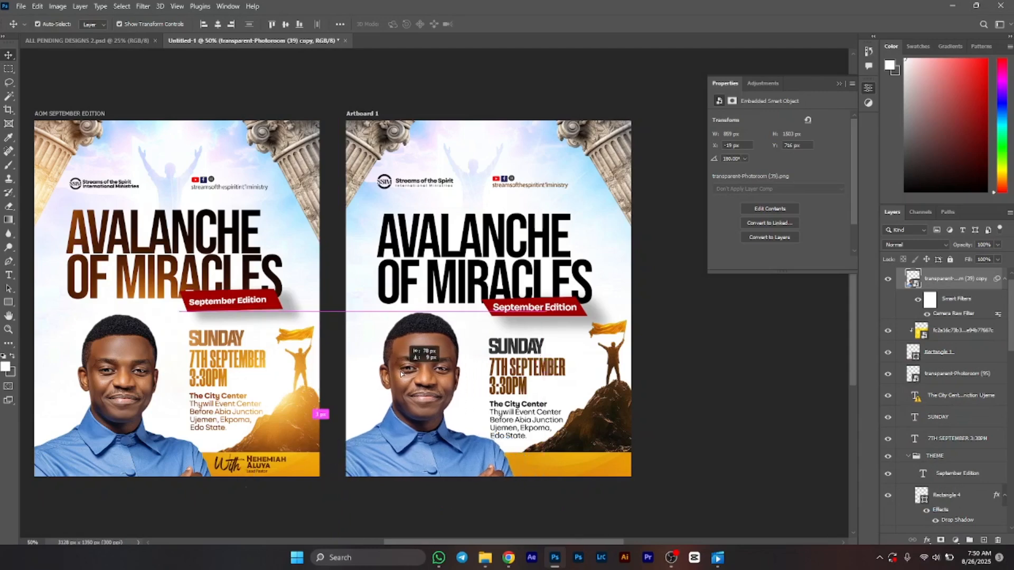
pyautogui.moveTo(401, 371); pyautogui.dragTo(400, 372)
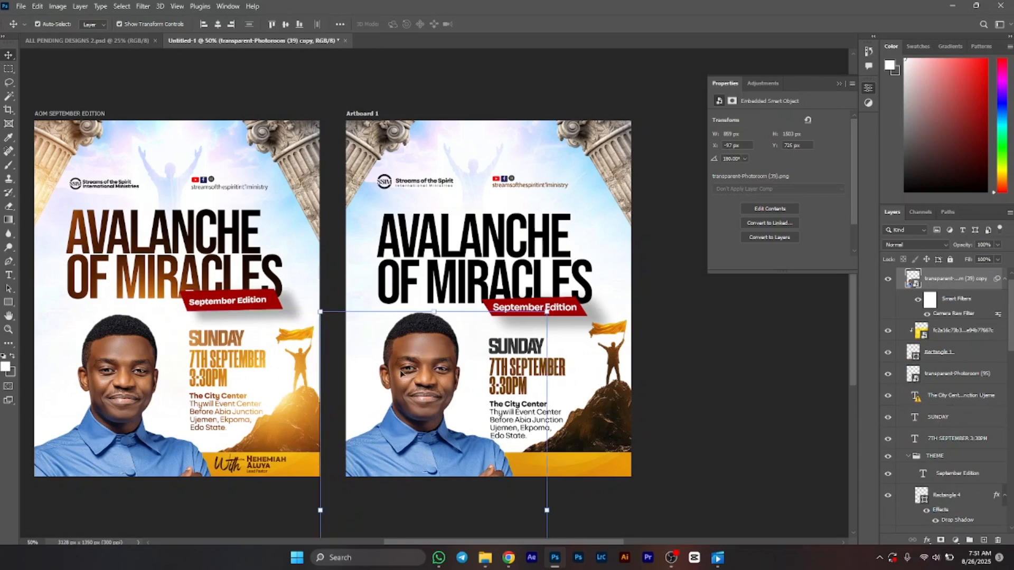
# Step: Duplicate the reference flyer's NAME group and move the copy onto Artboard 1's bottom yellow banner at the right
pyautogui.hscroll(-2, 581, 165)
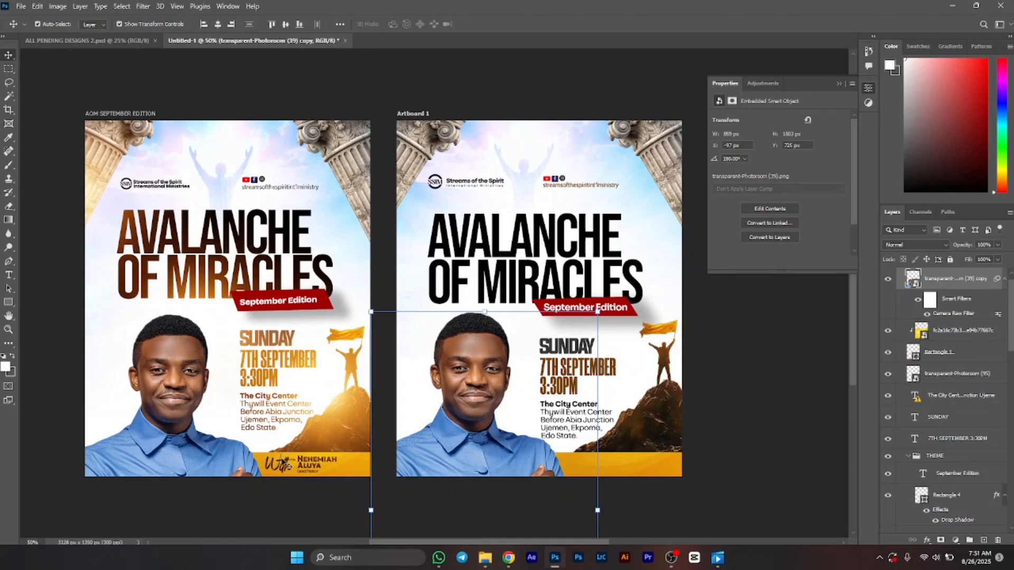
pyautogui.click(286, 467)
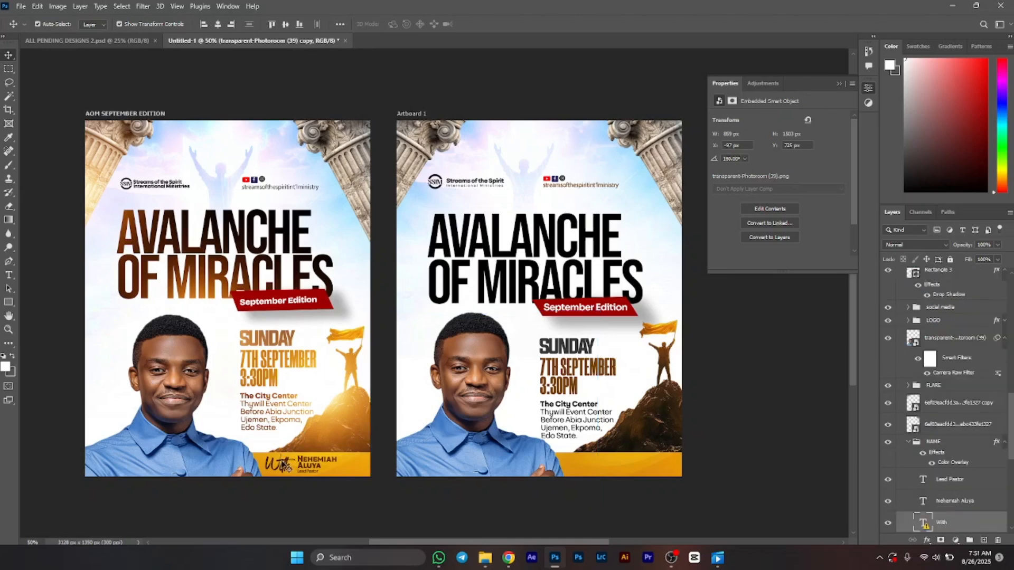
pyautogui.click(939, 448)
pyautogui.click(908, 441)
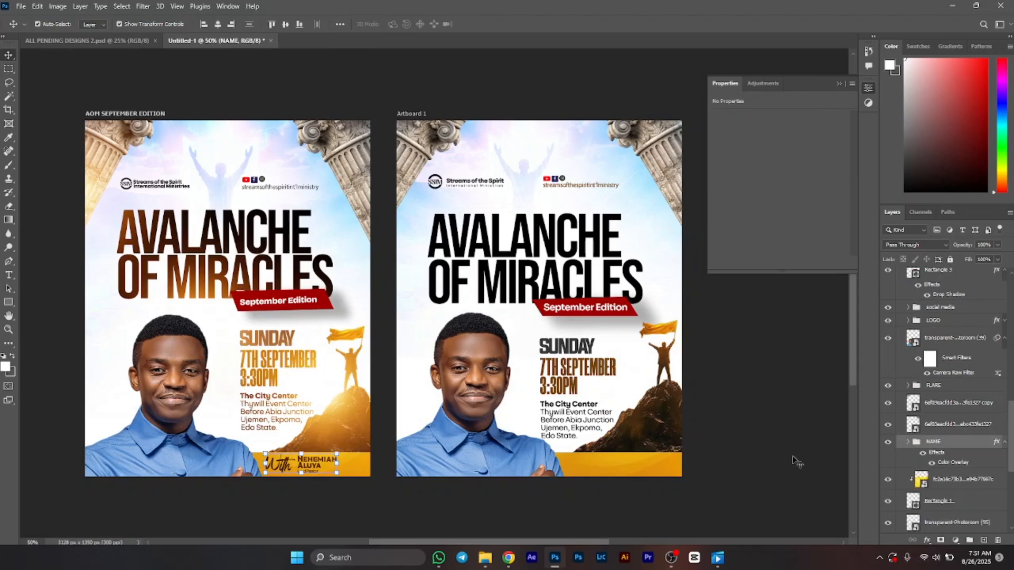
pyautogui.hotkey('ctrl', 'j')
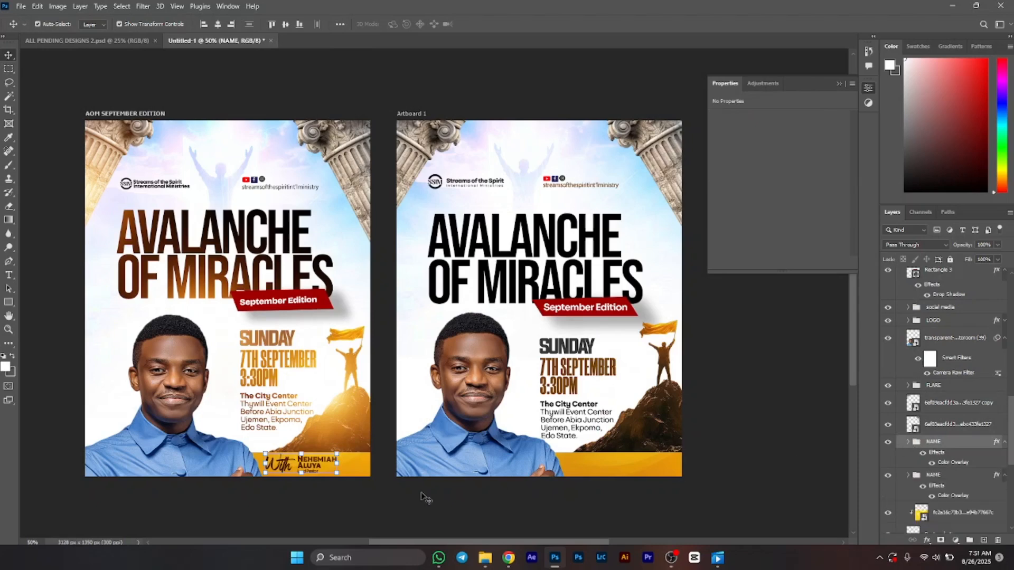
pyautogui.click(338, 471)
pyautogui.click(338, 466)
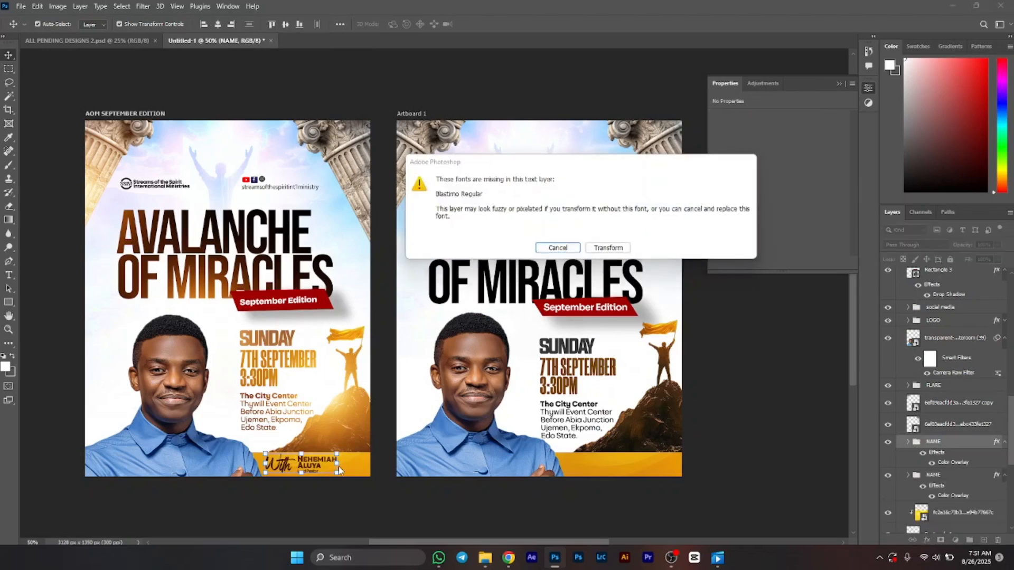
pyautogui.press('Right')
pyautogui.press('Return')
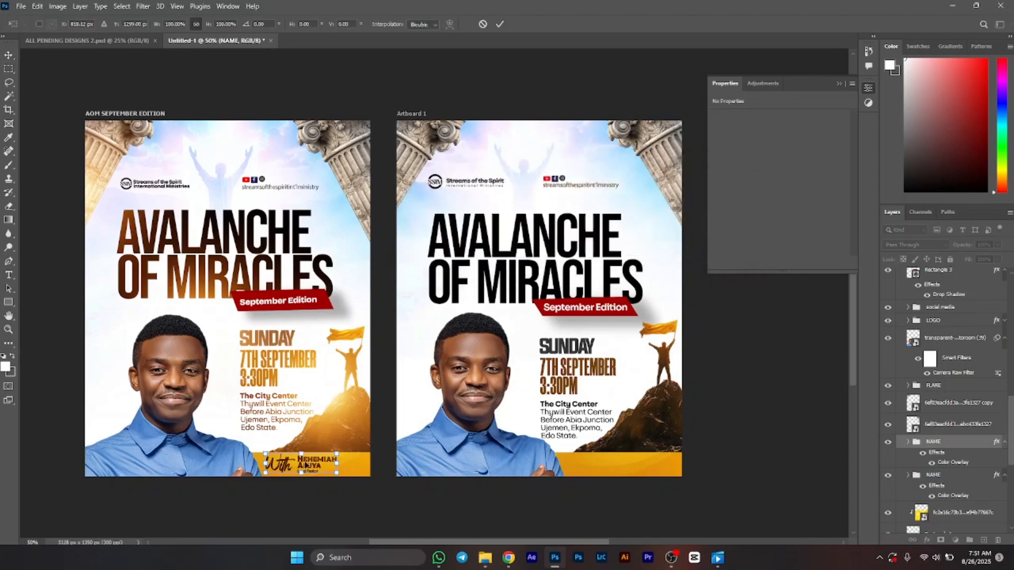
pyautogui.moveTo(338, 467); pyautogui.dragTo(621, 465)
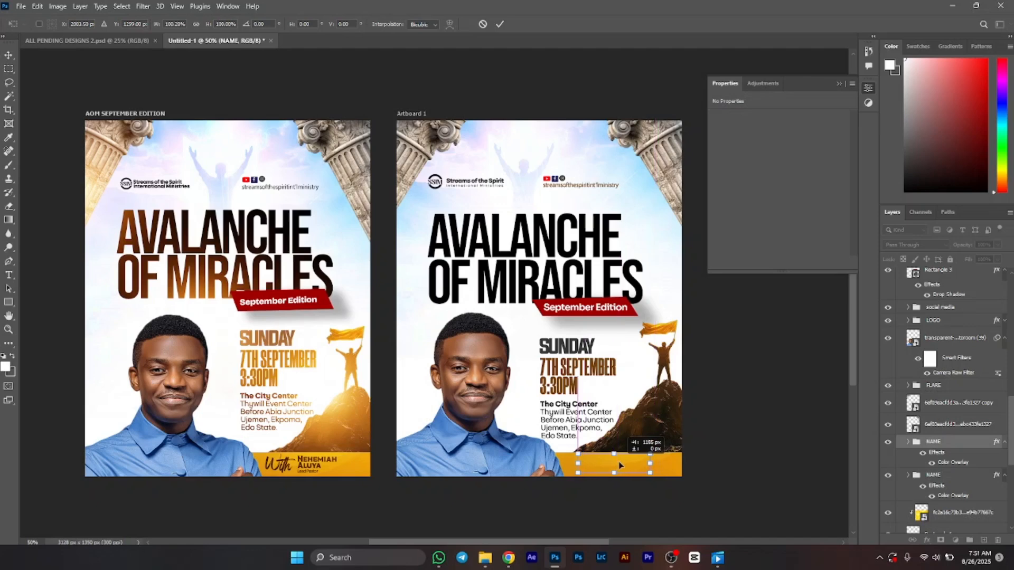
# Step: Confirm the NAME group's transform and nudge it slightly left and down within the bottom yellow banner
pyautogui.press('Return')
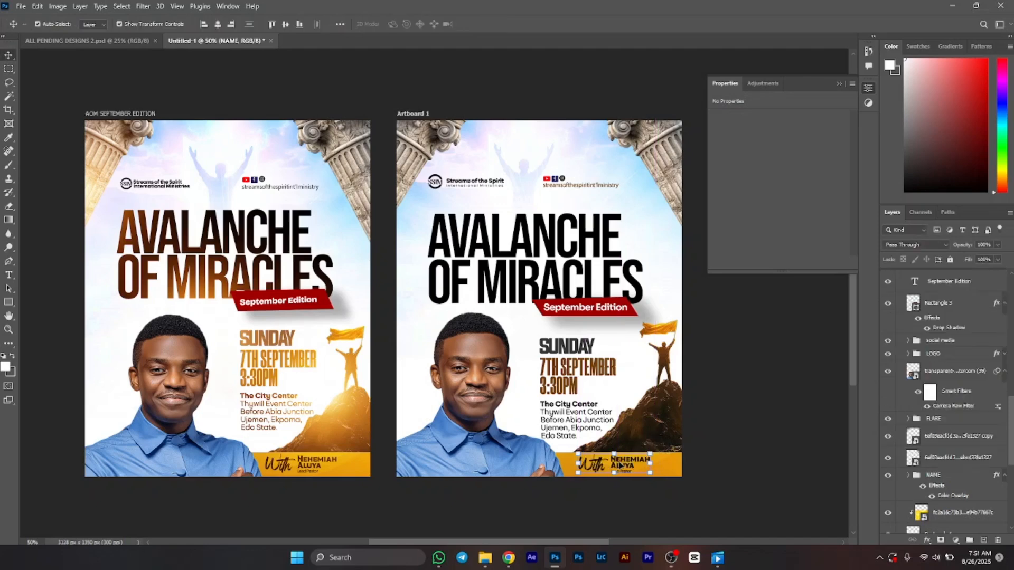
pyautogui.press('Left')
pyautogui.press('Left')
pyautogui.press('Left')
pyautogui.press('Left')
pyautogui.press('Left')
pyautogui.press('Left')
pyautogui.press('Left')
pyautogui.press('Down')
pyautogui.press('Down')
pyautogui.press('Down')
pyautogui.press('Down')
pyautogui.press('Down')
pyautogui.press('Down')
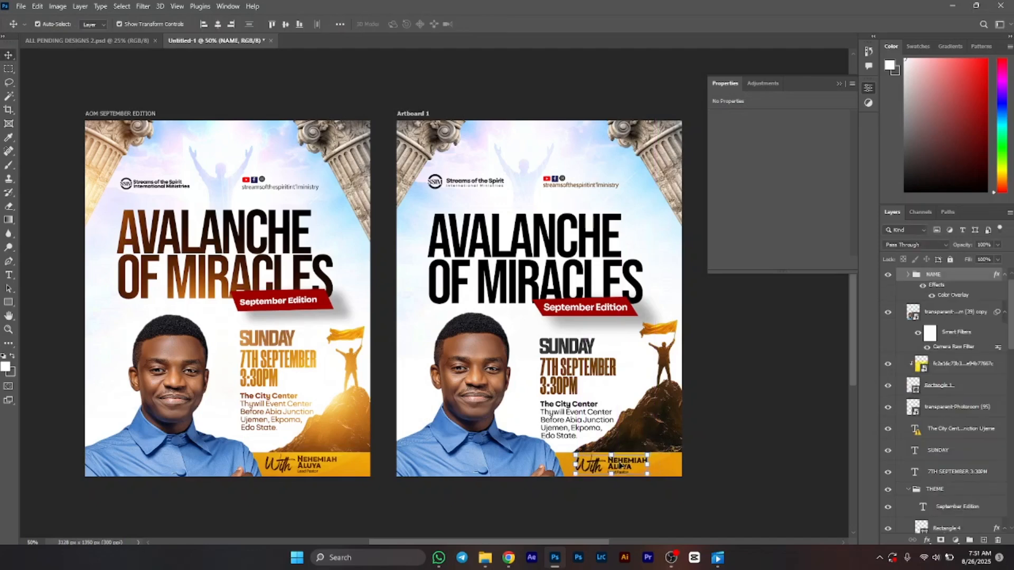
pyautogui.press('Up')
pyautogui.press('Up')
pyautogui.press('Up')
pyautogui.press('Left')
pyautogui.press('Left')
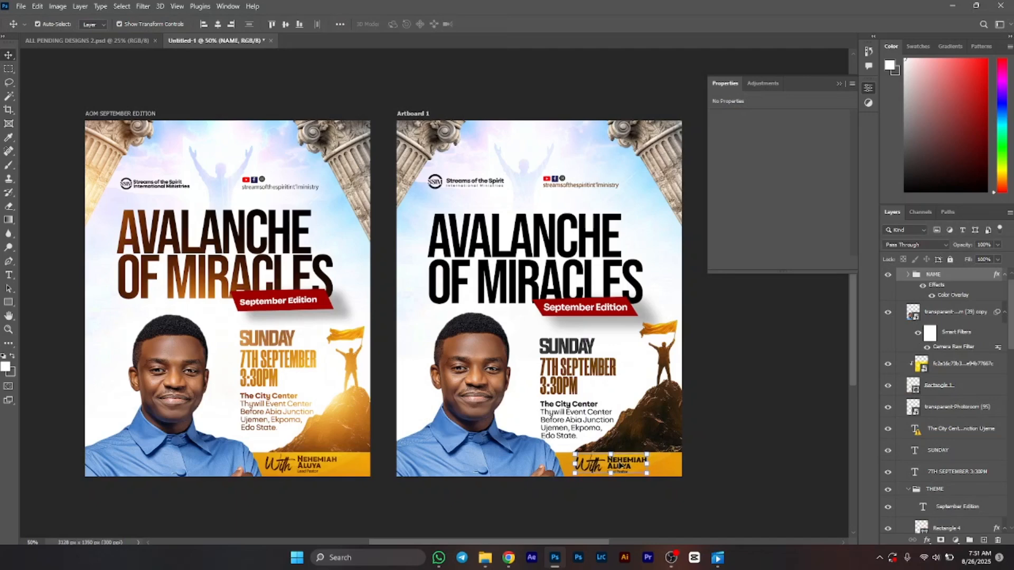
# Step: Bring a copy of the reference flyer's orange flare image into the top of Artboard 1's layers
pyautogui.click(705, 395)
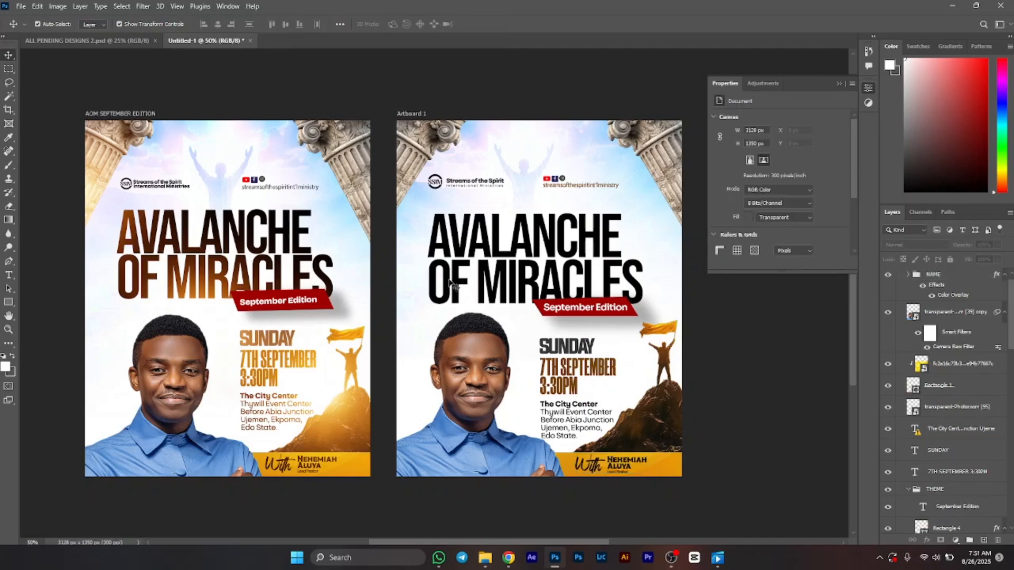
pyautogui.hscroll(2, 451, 283)
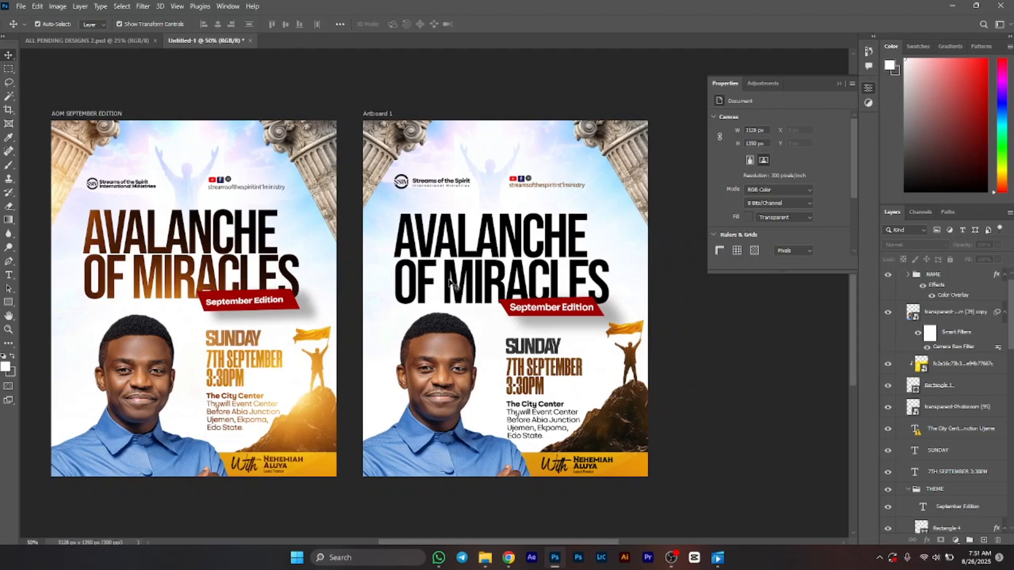
pyautogui.click(300, 415)
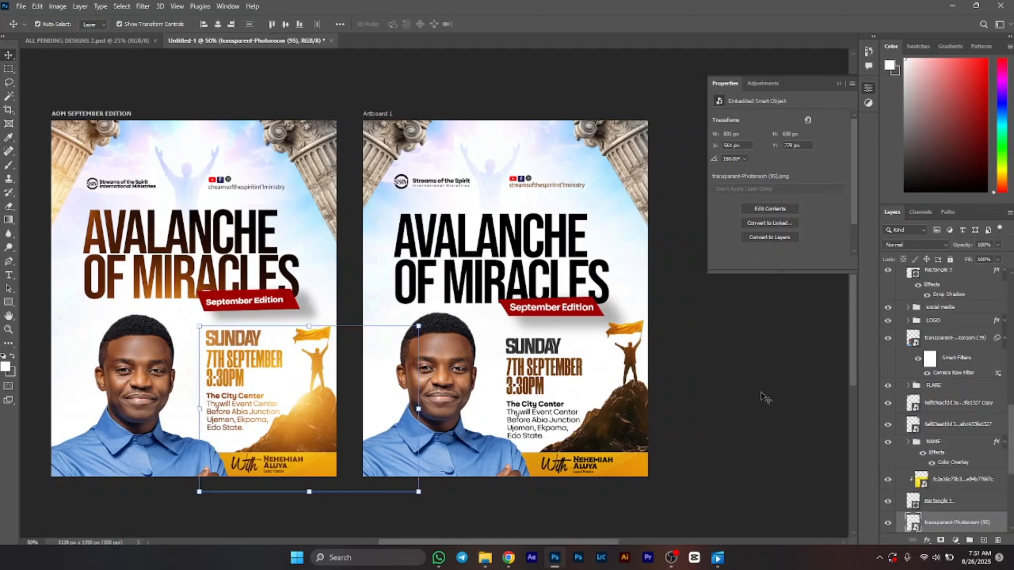
pyautogui.scroll(-7, 935, 457)
pyautogui.scroll(6, 935, 456)
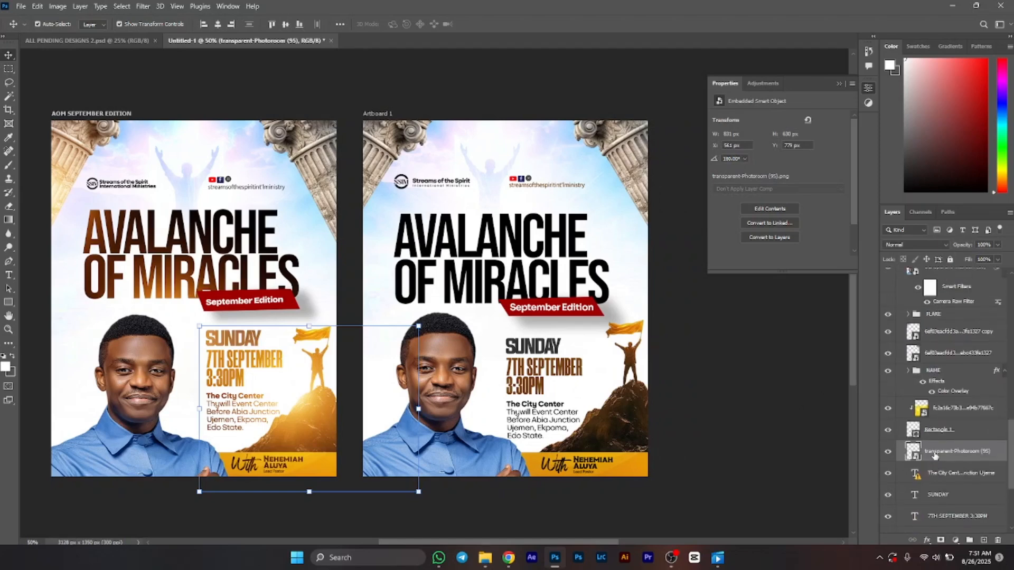
pyautogui.click(908, 372)
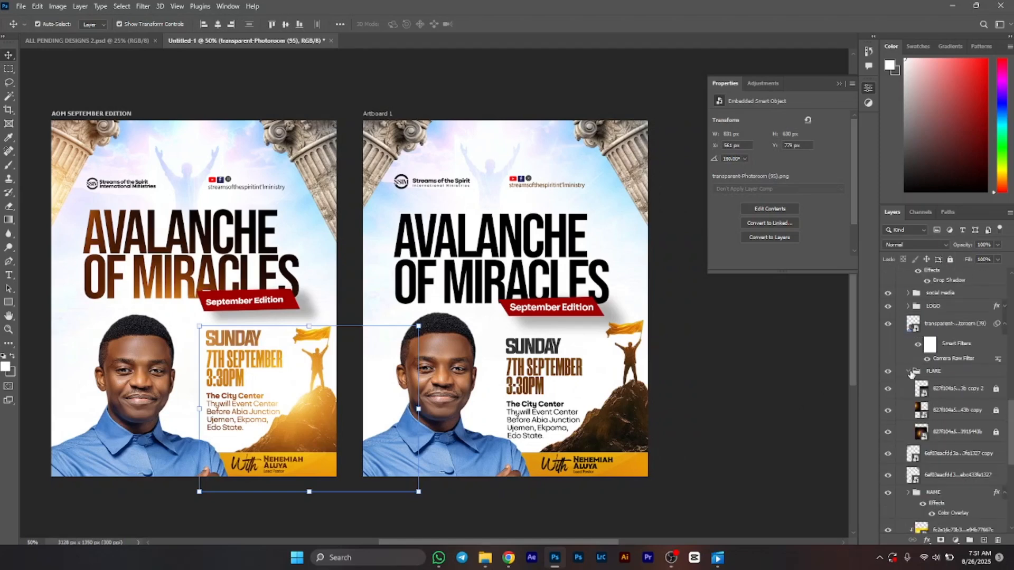
pyautogui.click(961, 414)
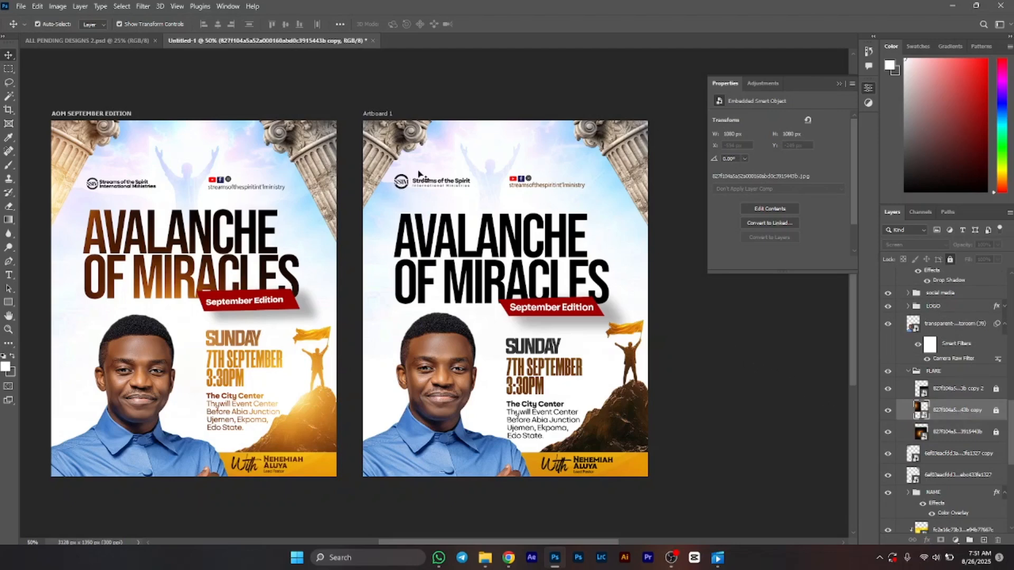
pyautogui.click(409, 140)
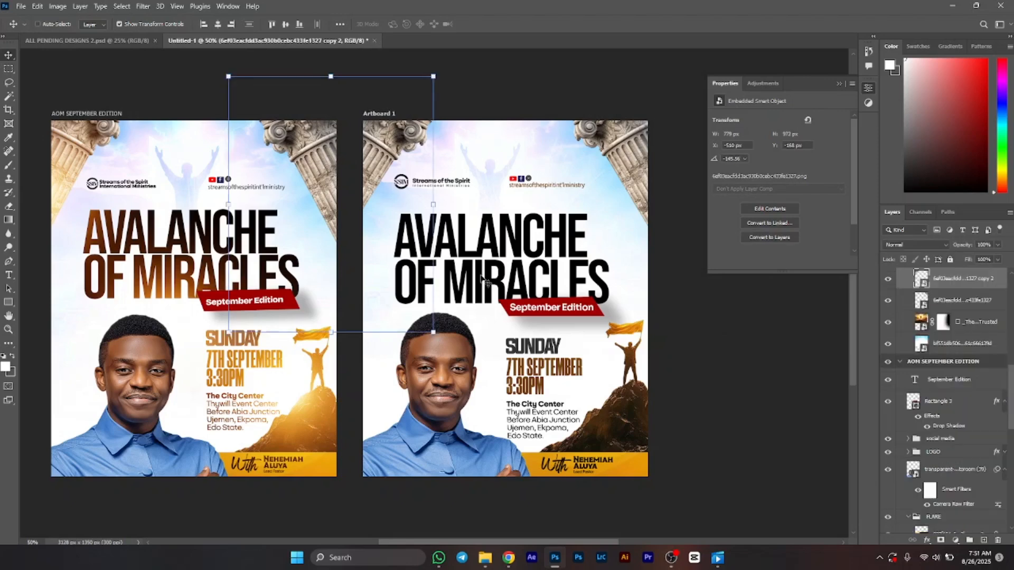
pyautogui.hotkey('ctrl', 'v')
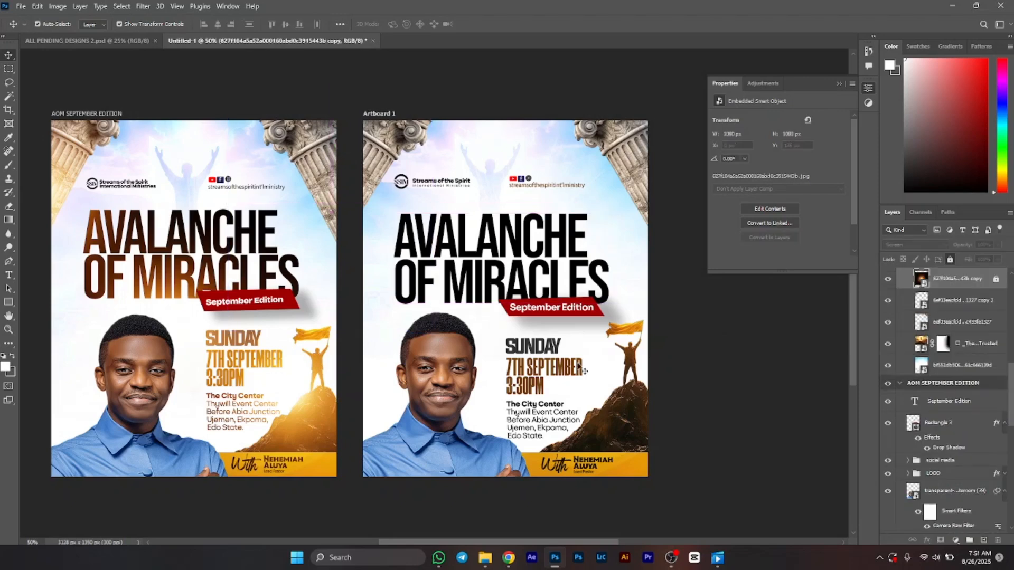
pyautogui.scroll(2, 938, 305)
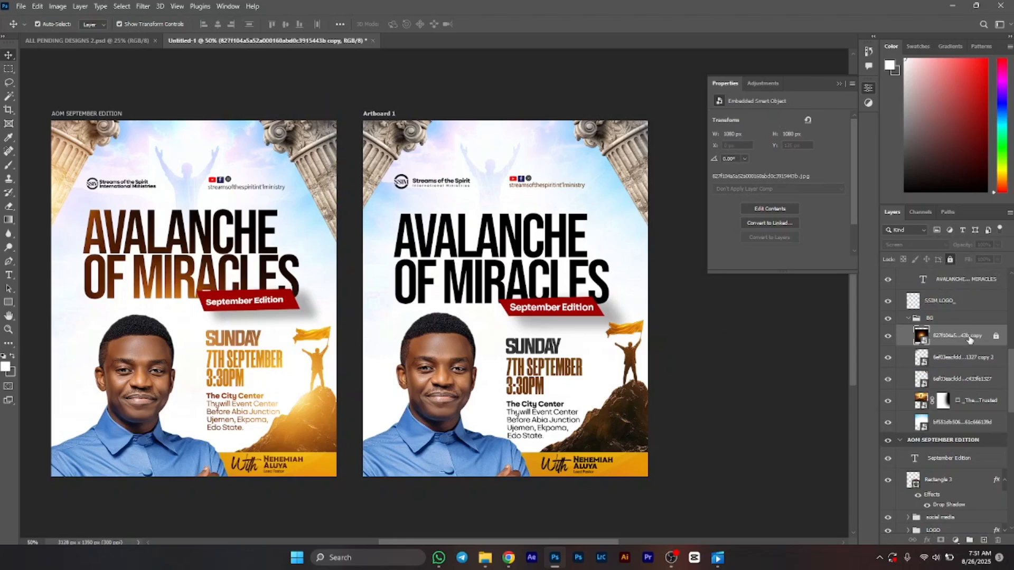
pyautogui.moveTo(969, 342); pyautogui.dragTo(953, 283)
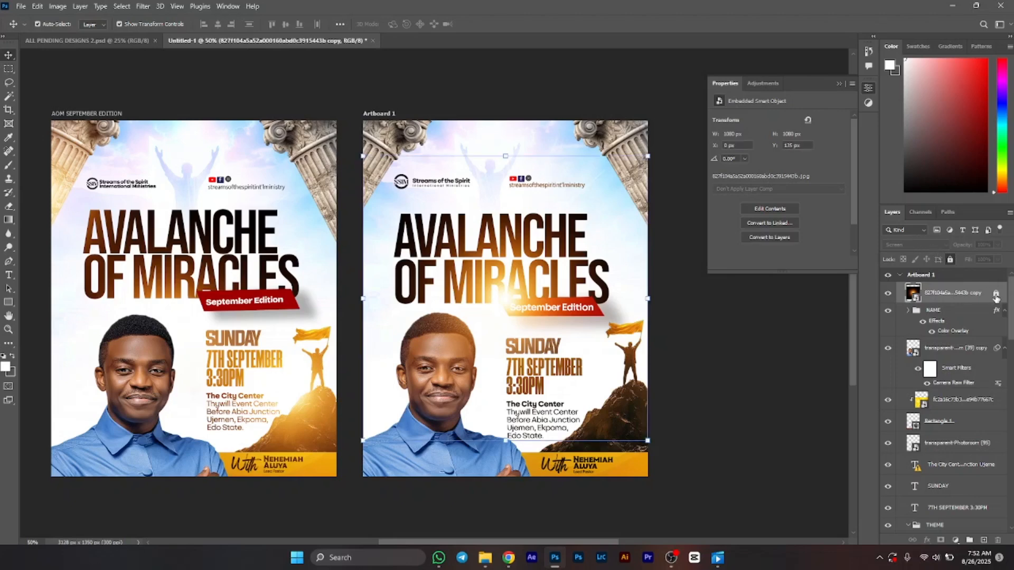
# Step: Set the flare layer's blend mode to Screen
pyautogui.click(924, 245)
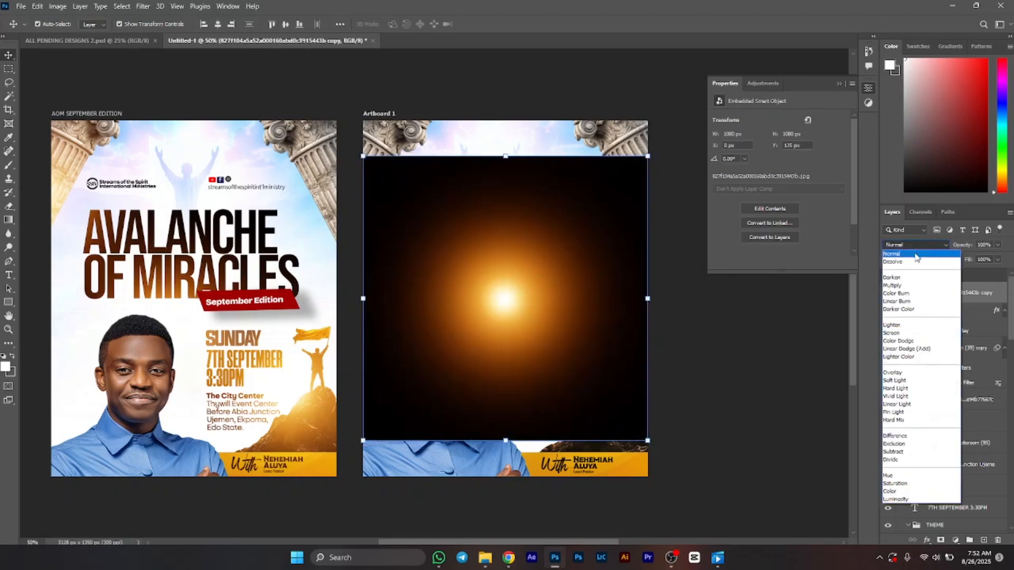
pyautogui.click(917, 254)
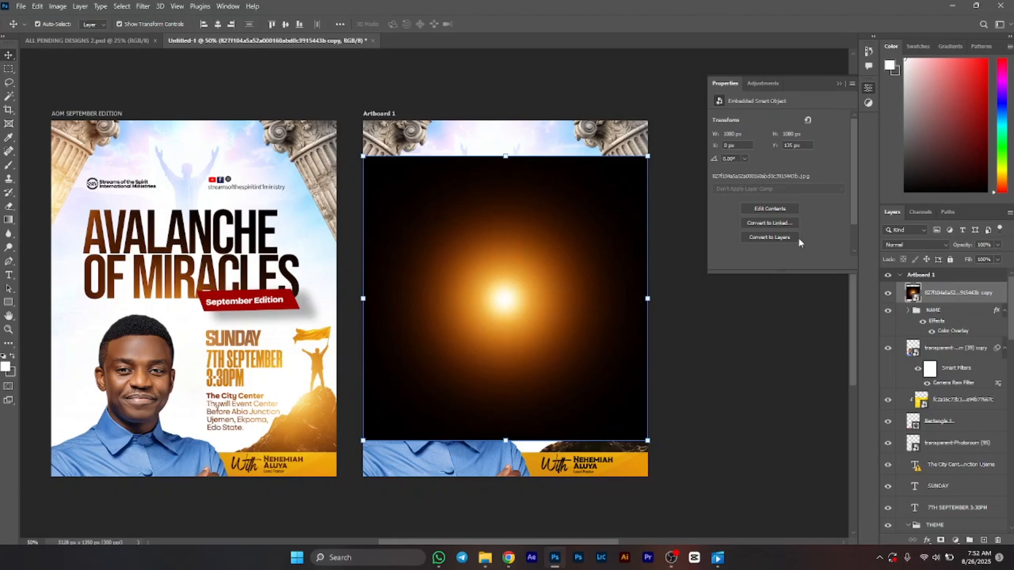
pyautogui.click(892, 246)
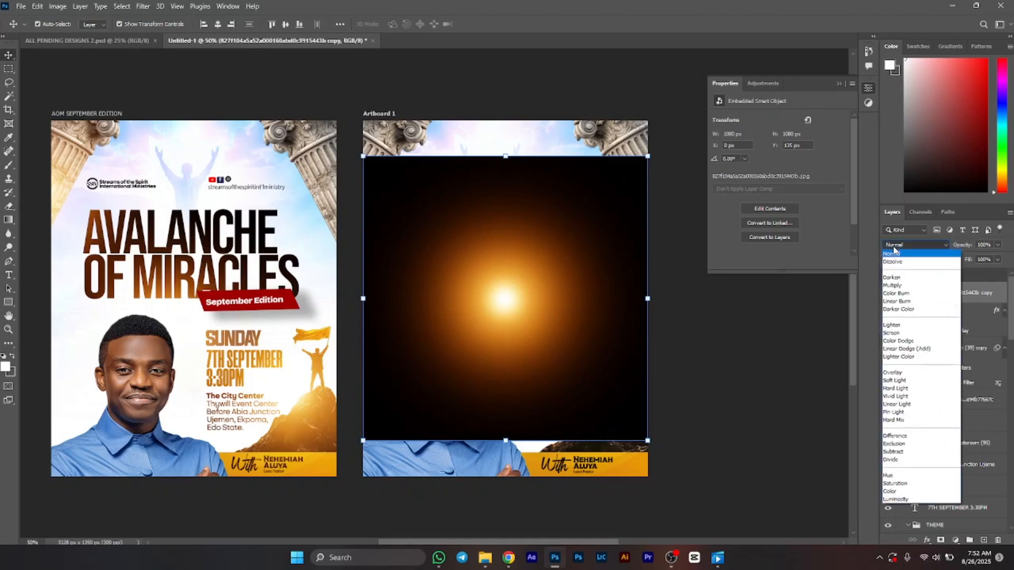
pyautogui.click(903, 334)
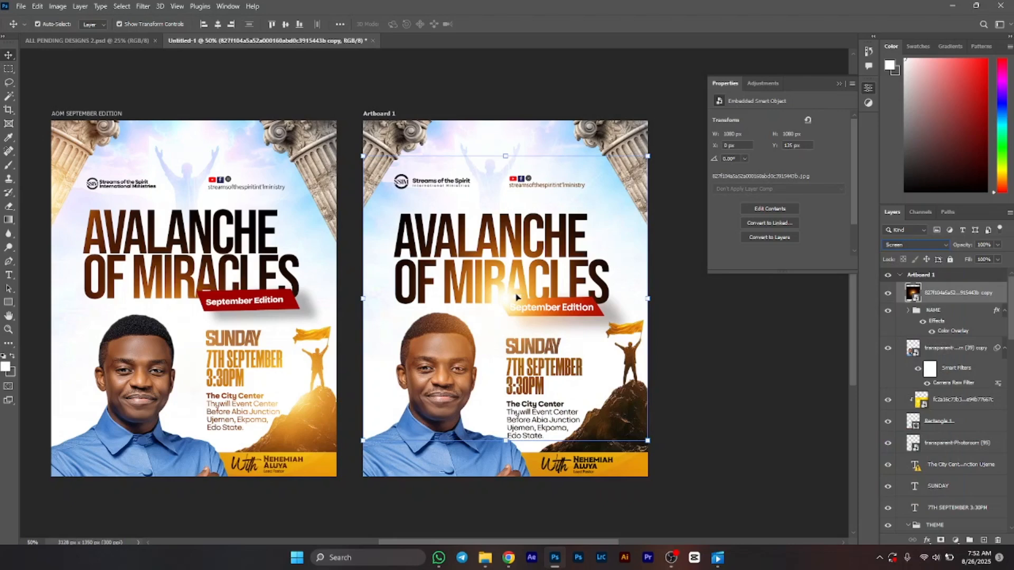
# Step: Move the flare over the title's upper left, duplicate it, and move the copy down behind the portrait layer
pyautogui.moveTo(517, 298); pyautogui.dragTo(376, 211)
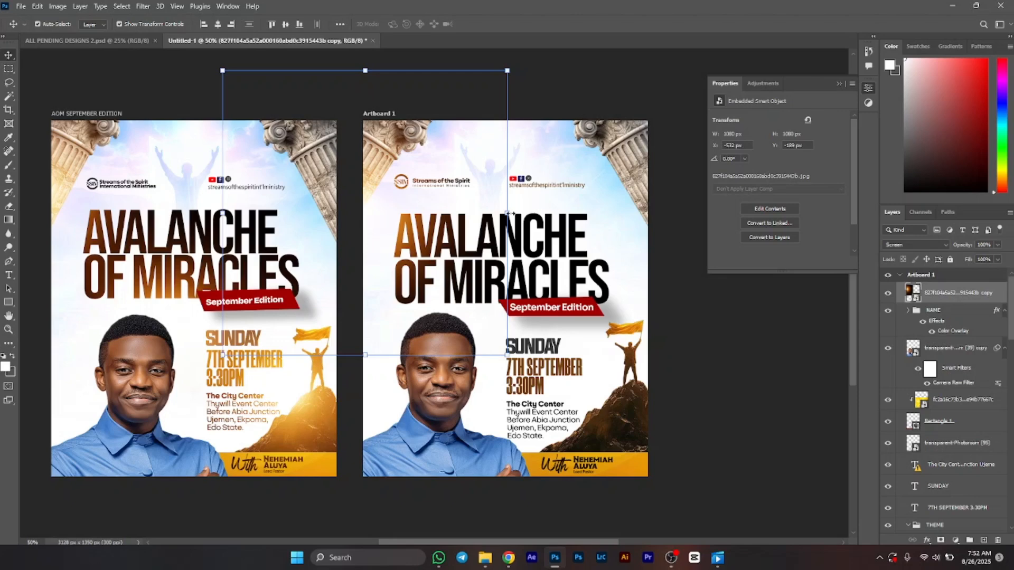
pyautogui.hotkey('ctrl', 'j')
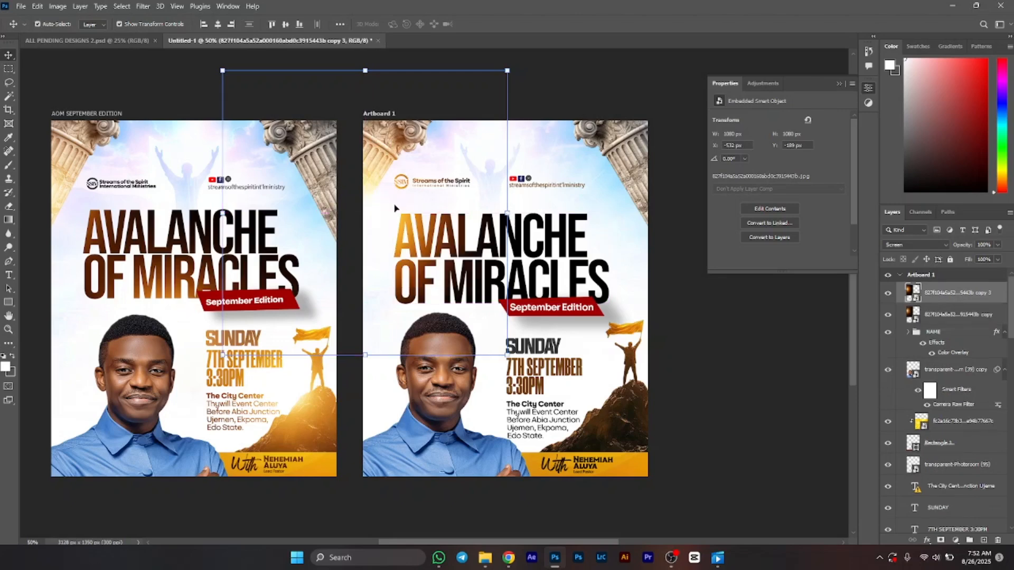
pyautogui.moveTo(395, 208); pyautogui.dragTo(525, 316)
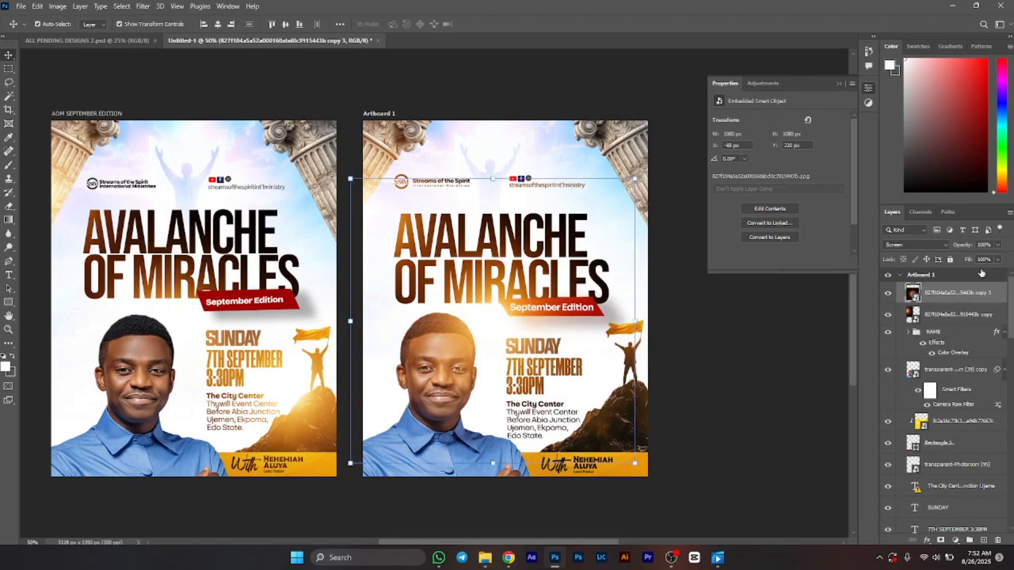
pyautogui.moveTo(976, 292); pyautogui.dragTo(957, 372)
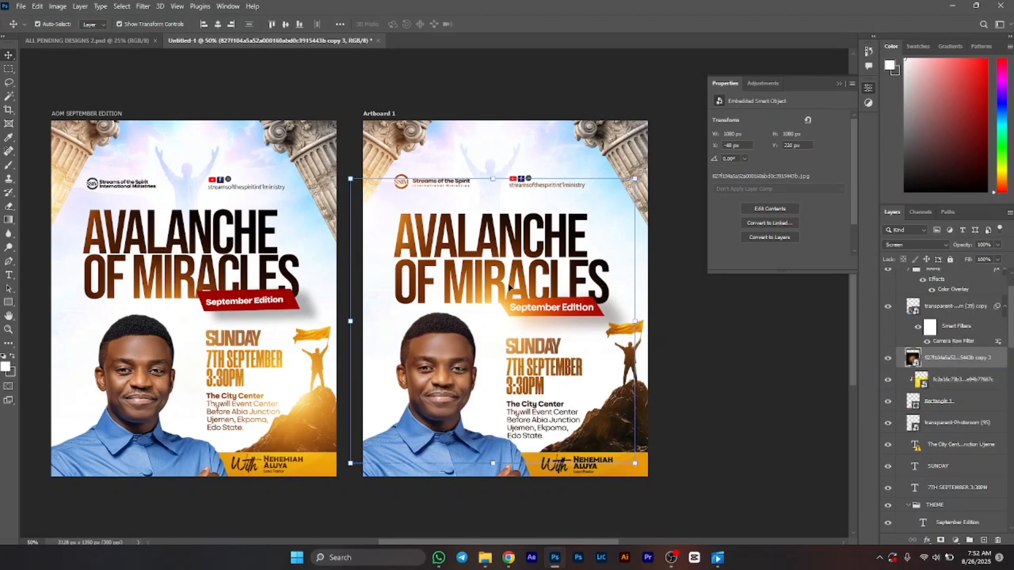
# Step: Place another flare copy over the lower right mountain and scale it down to about 847 px wide
pyautogui.keyDown('alt'); pyautogui.moveTo(499, 302); pyautogui.dragTo(706, 421); pyautogui.keyUp('alt')
pyautogui.moveTo(620, 366); pyautogui.dragTo(635, 407)
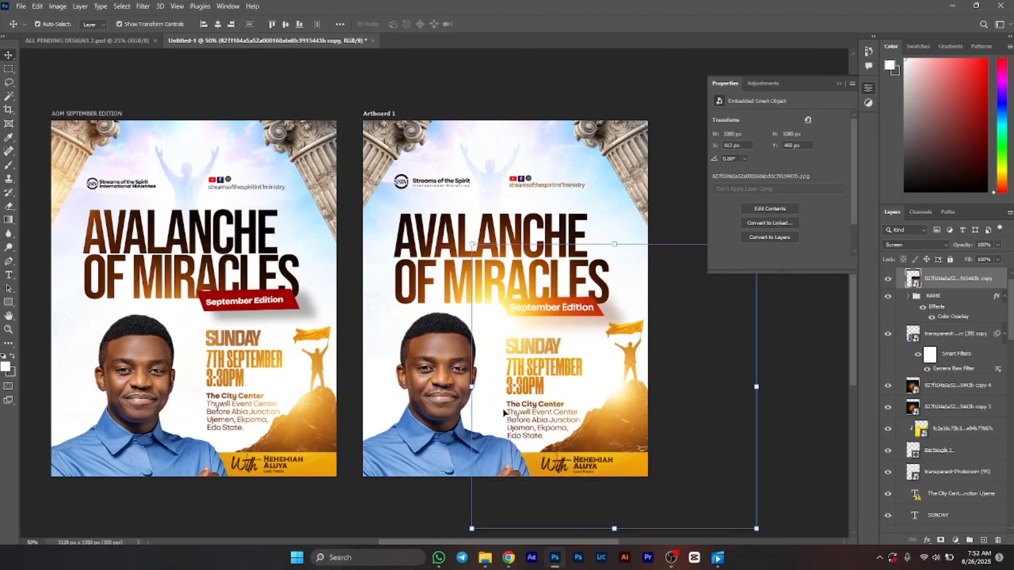
pyautogui.hotkey('ctrl', 't')
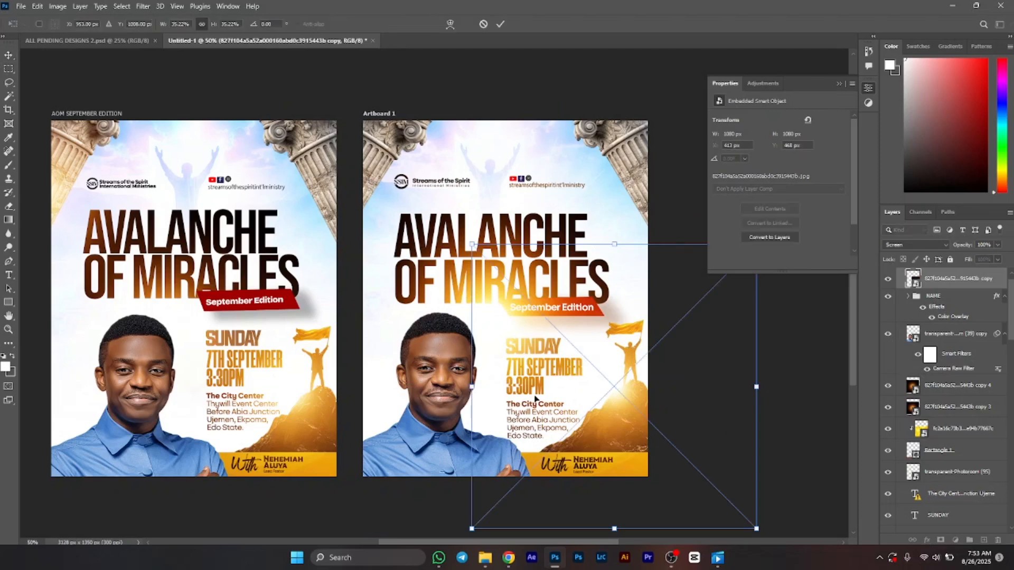
pyautogui.moveTo(474, 387); pyautogui.dragTo(532, 386)
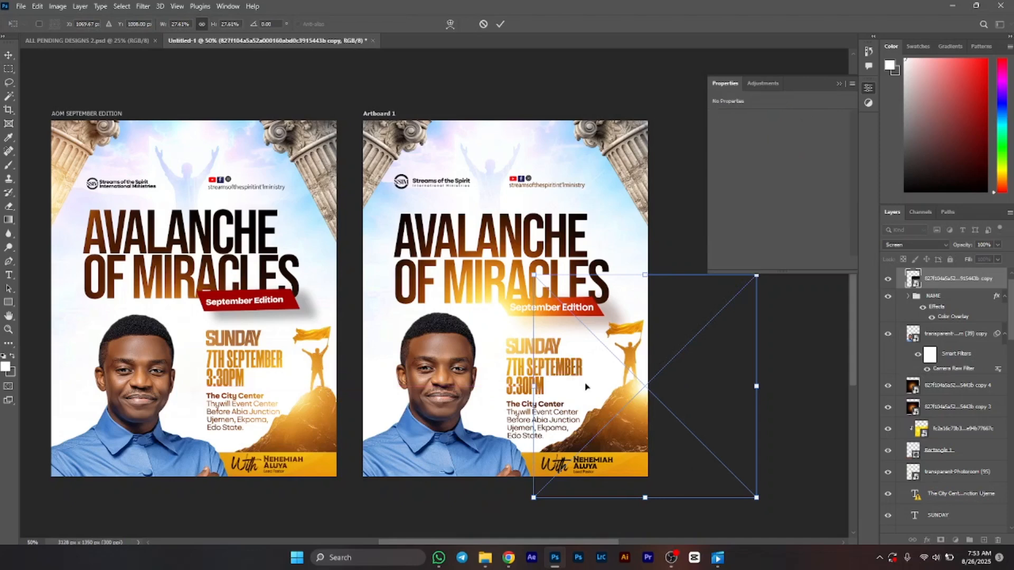
pyautogui.moveTo(650, 390); pyautogui.dragTo(620, 384)
pyautogui.press('Return')
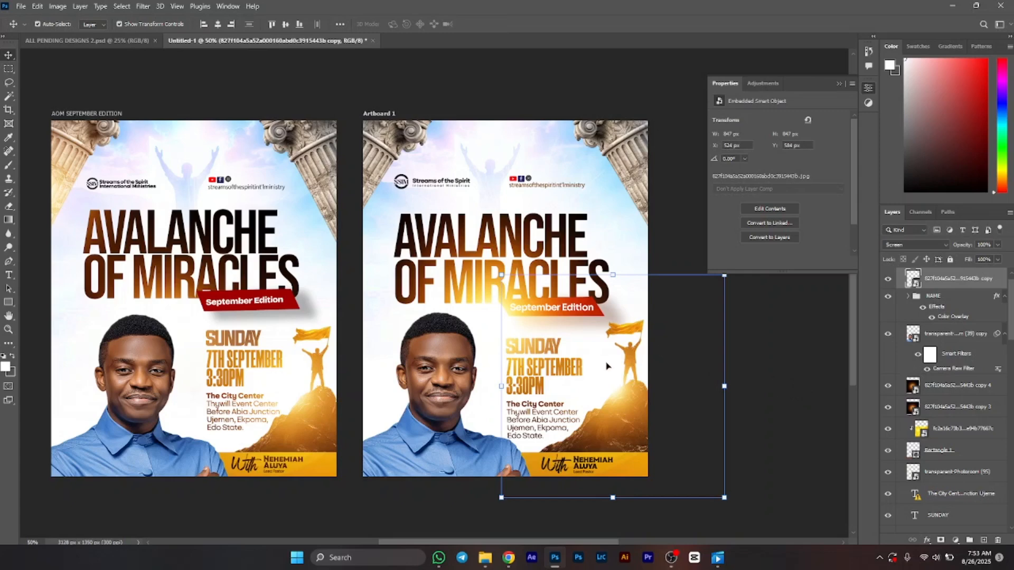
# Step: Select the copy 4 flare layer and move it up toward the flyer's upper left corner
pyautogui.press('ctrl')
pyautogui.click(955, 393)
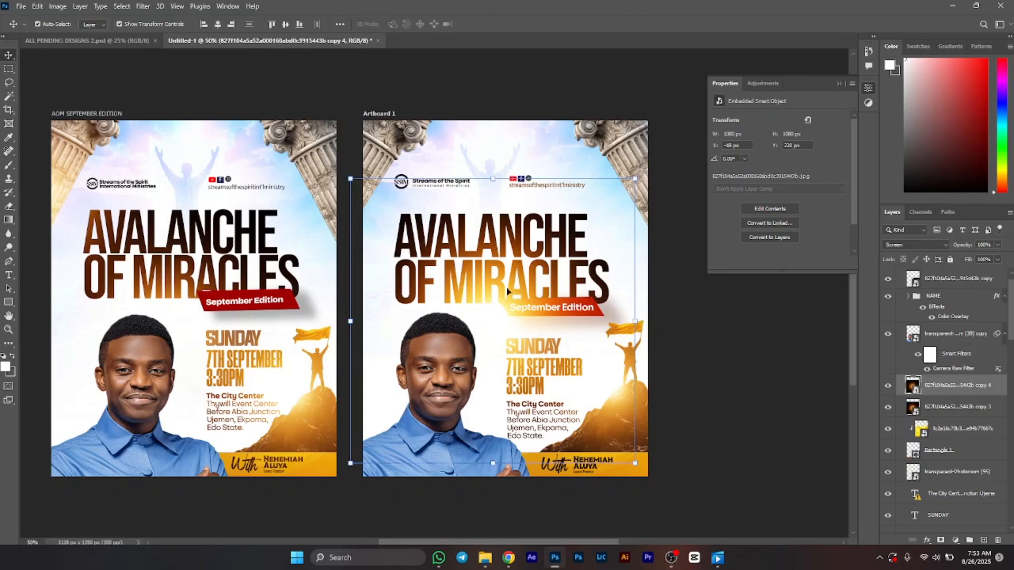
pyautogui.moveTo(497, 285); pyautogui.dragTo(390, 176)
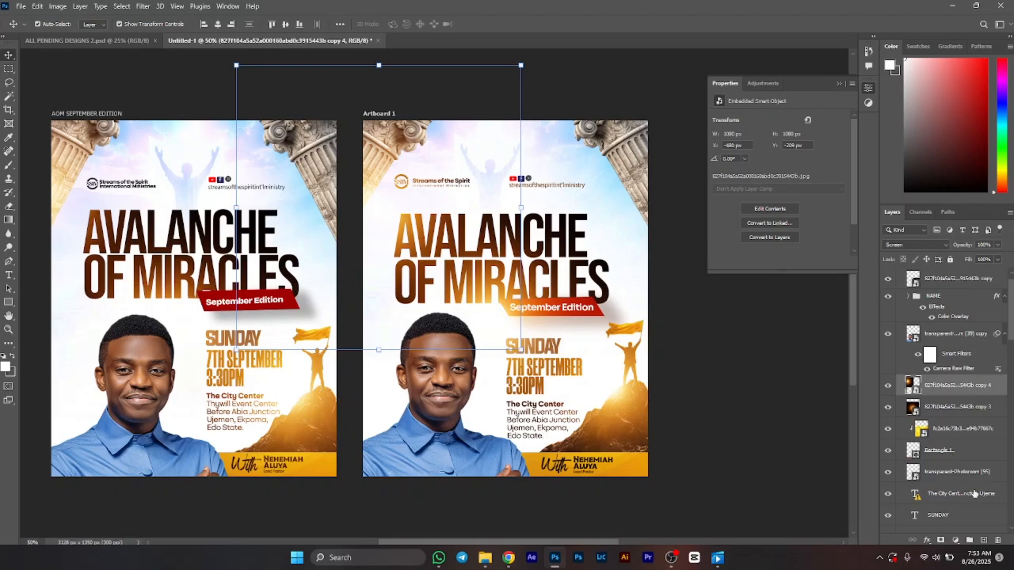
# Step: Move the SSIM LOGO layer to the top of Artboard 1's layer stack above the flares
pyautogui.scroll(-3, 975, 493)
pyautogui.scroll(-2, 975, 493)
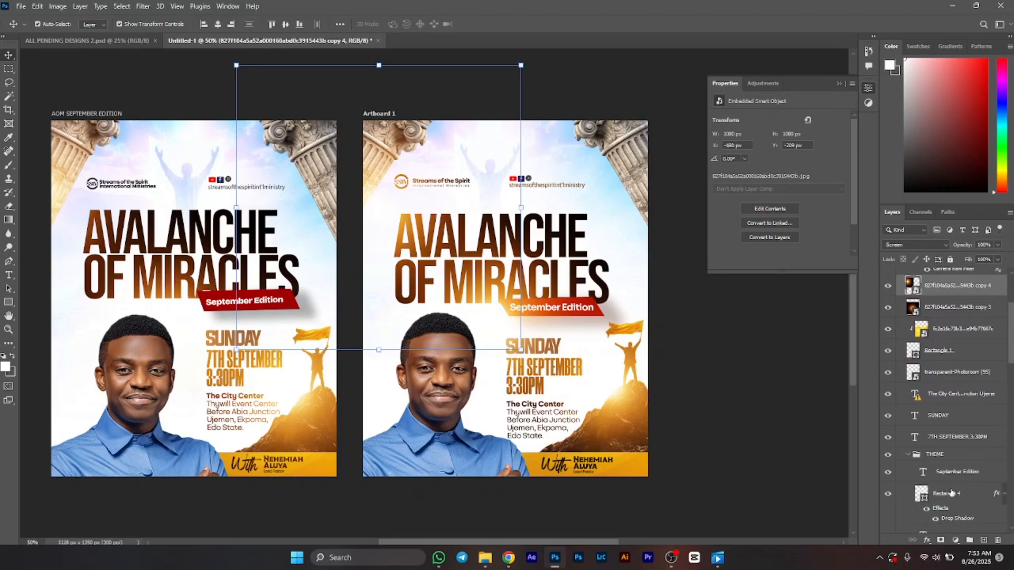
pyautogui.scroll(-3, 951, 492)
pyautogui.moveTo(954, 498); pyautogui.dragTo(974, 286)
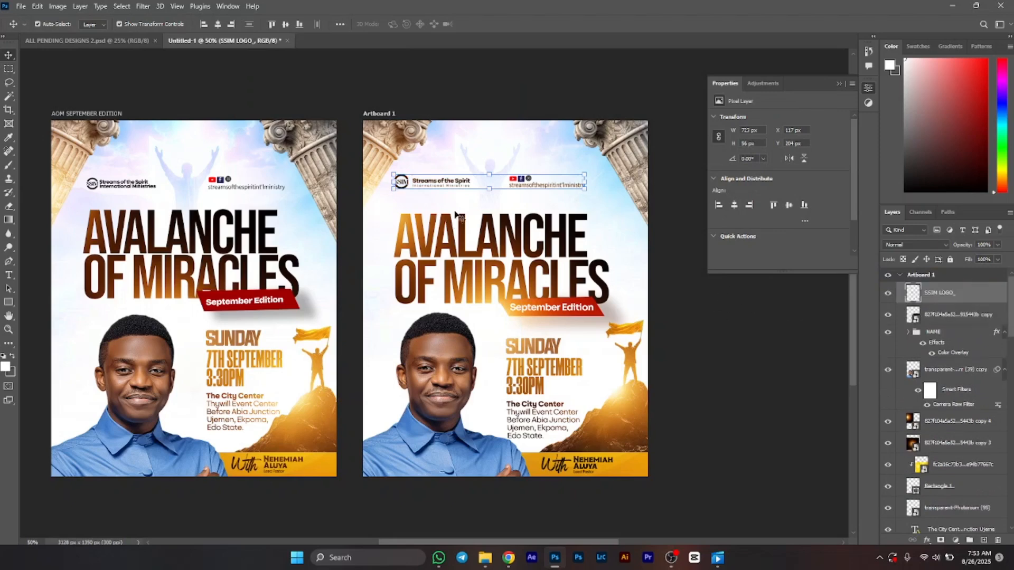
pyautogui.click(563, 100)
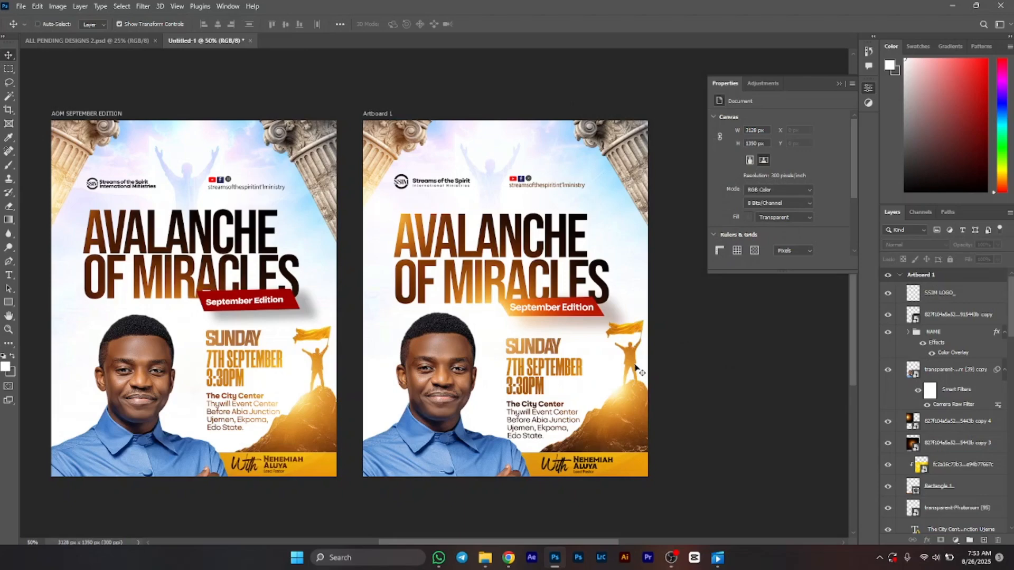
pyautogui.hotkey('ctrl', '-')
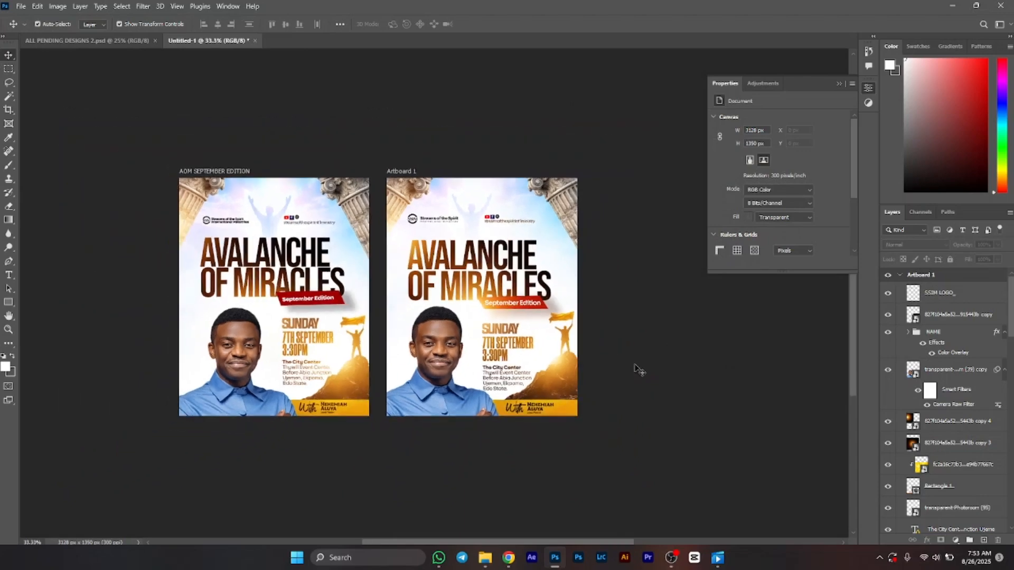
pyautogui.hscroll(-1, 635, 370)
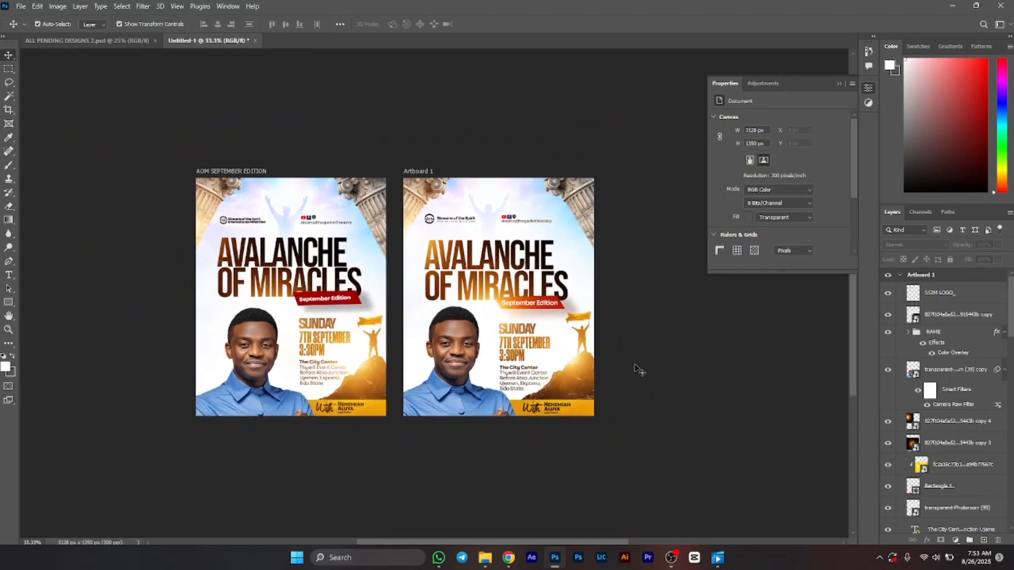
pyautogui.hotkey('ctrl', '+')
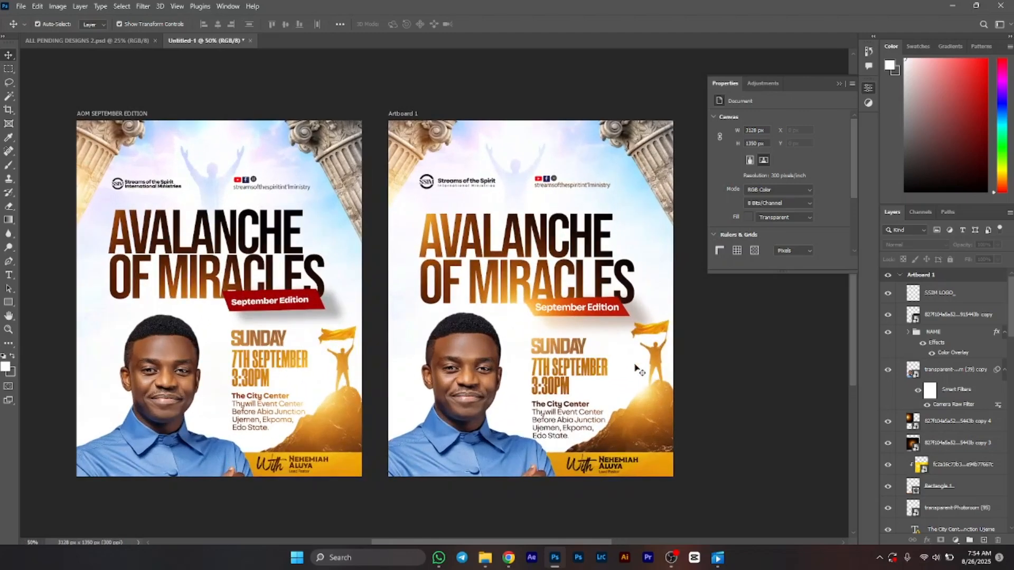
pyautogui.hscroll(-2, 634, 369)
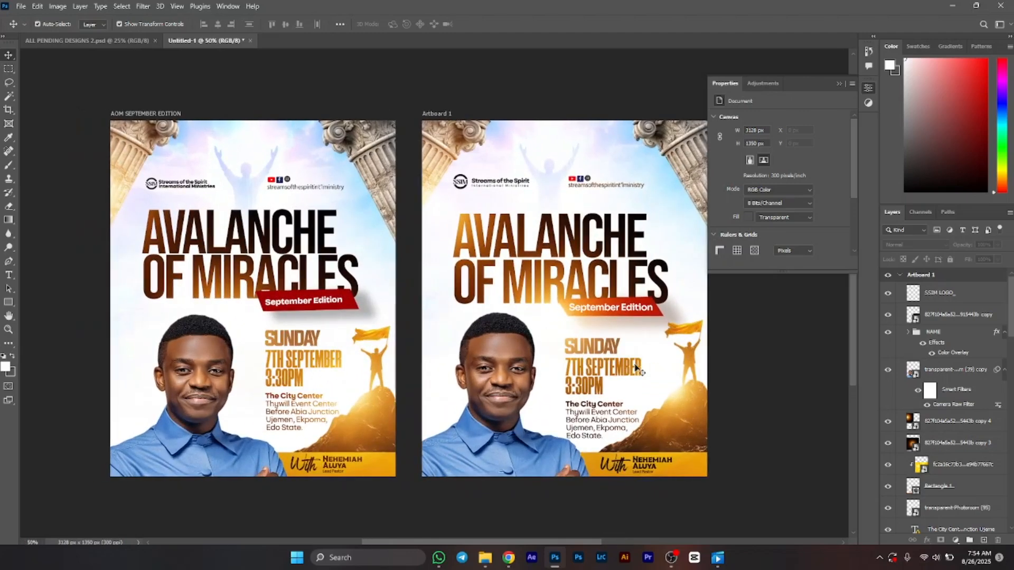